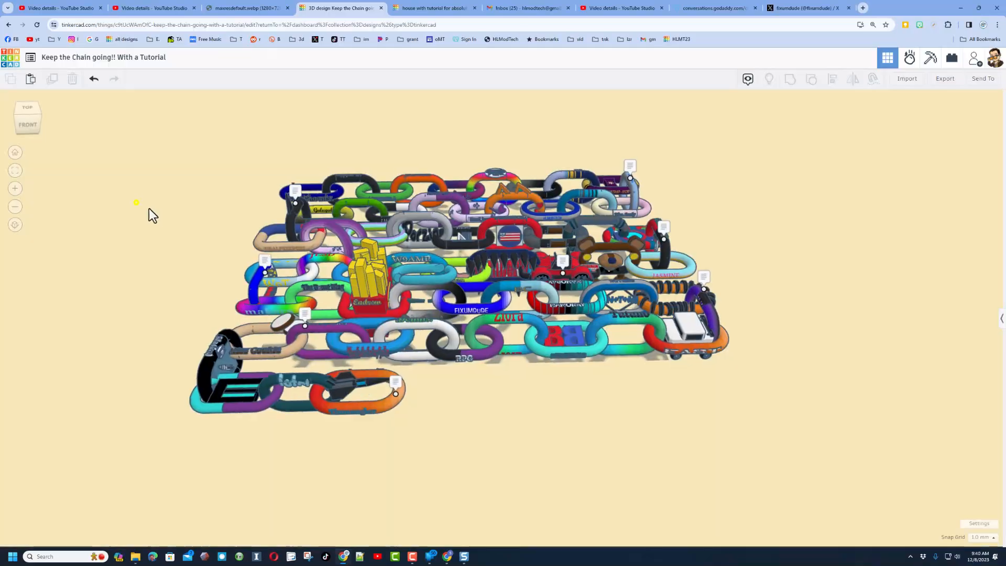
Step: Look over the finished chain and read the note on its last link
{"action": "right_click_drag", "start_coordinate": [149, 209], "coordinate": [103, 210]}
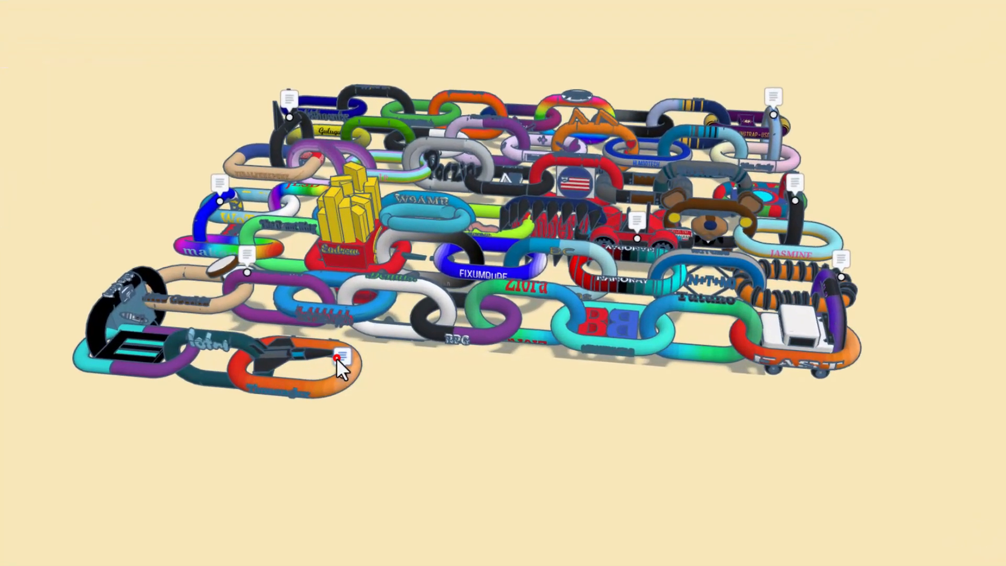
{"action": "left_click", "coordinate": [341, 357]}
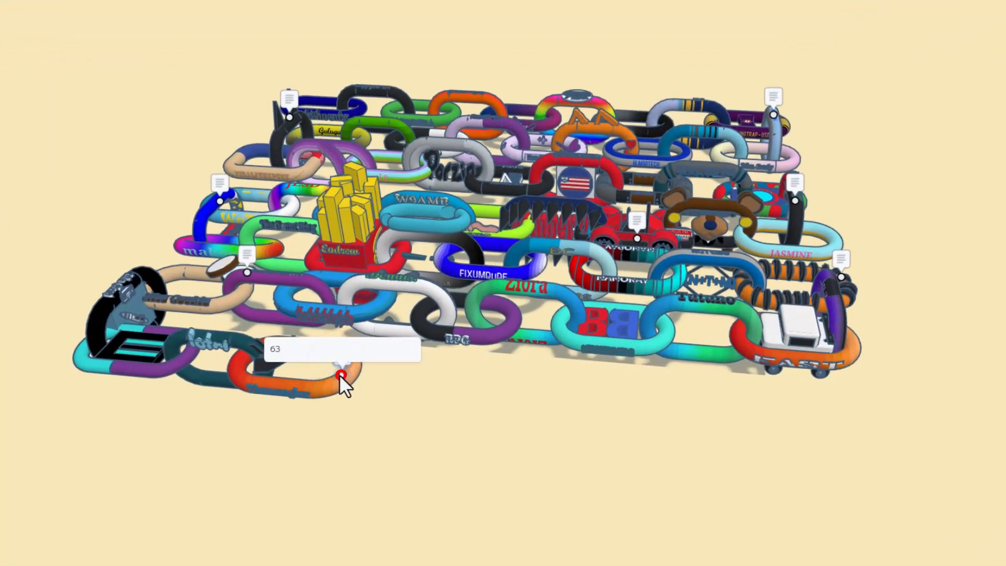
{"action": "left_click", "coordinate": [340, 376]}
{"action": "right_click_drag", "start_coordinate": [58, 224], "coordinate": [129, 227]}
{"action": "right_click_drag", "start_coordinate": [425, 310], "coordinate": [477, 397]}
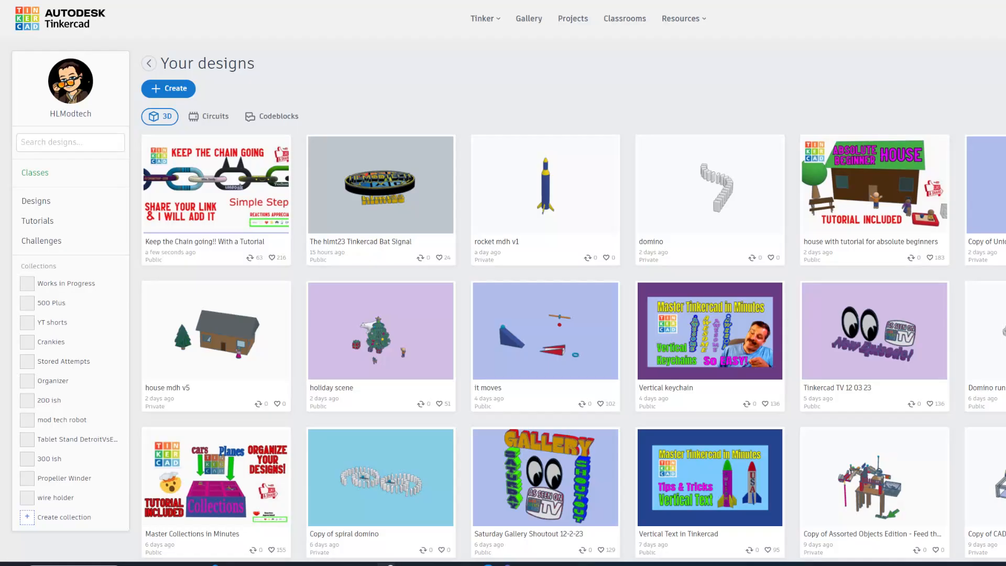
Step: Create a new 3D design and name it "link" followed by the maker's first name
{"action": "left_click", "coordinate": [174, 90]}
{"action": "left_click", "coordinate": [187, 121]}
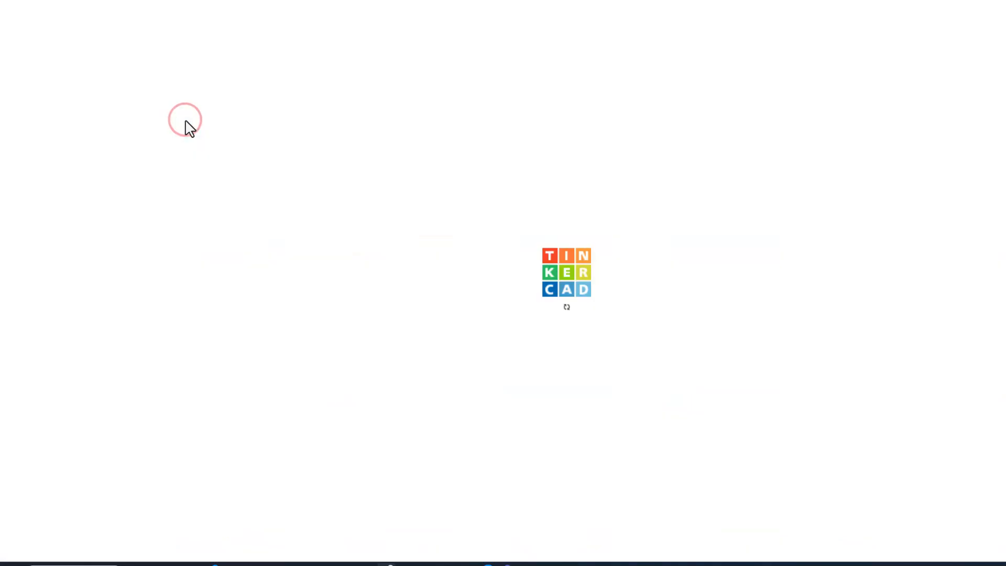
{"action": "left_click", "coordinate": [88, 11]}
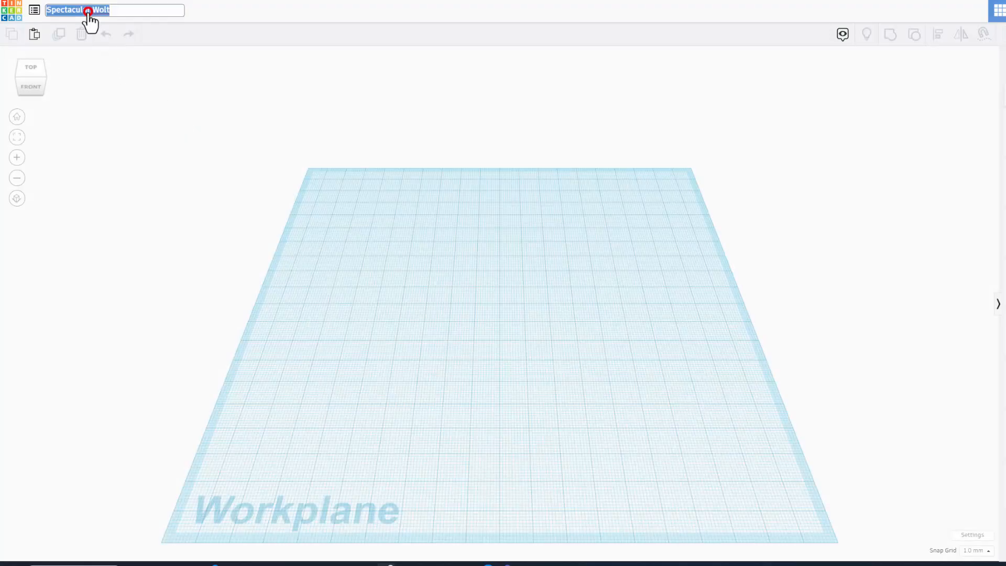
{"action": "type", "text": "link mike"}
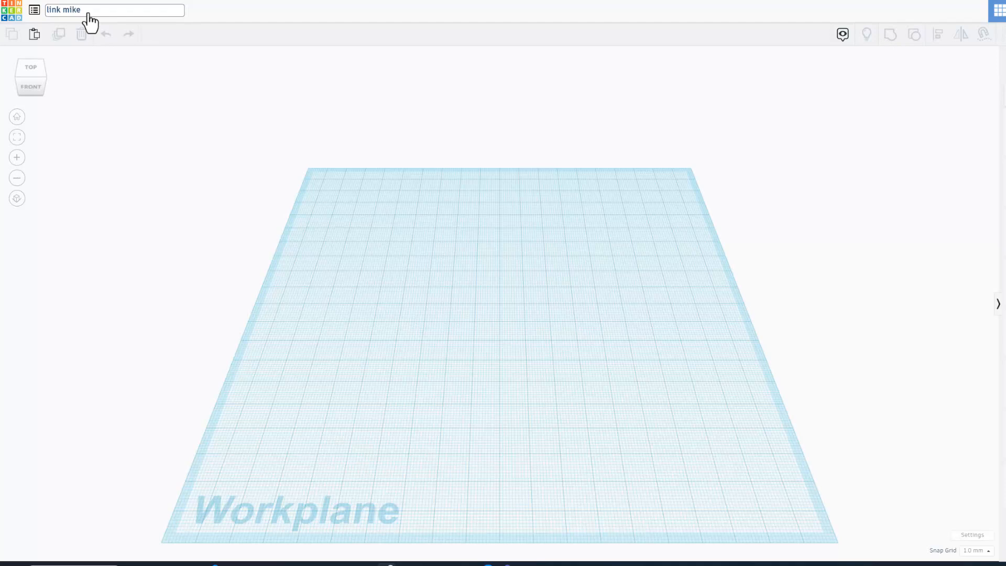
Step: Search the community shapes for "bent" and place a Bent Pipe near the middle of the workplane
{"action": "right_click_drag", "start_coordinate": [431, 301], "coordinate": [478, 309]}
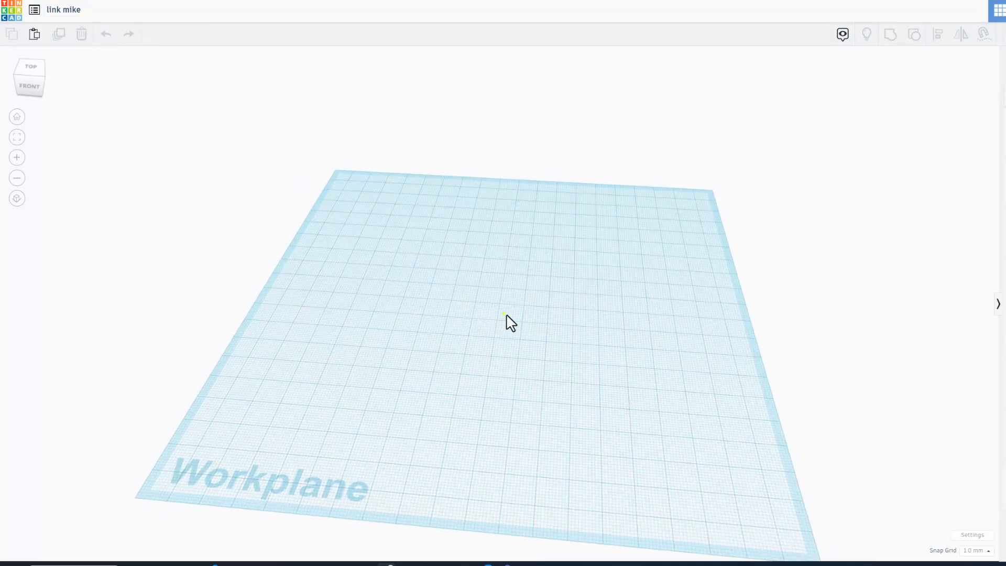
{"action": "right_click_drag", "start_coordinate": [500, 321], "coordinate": [517, 325]}
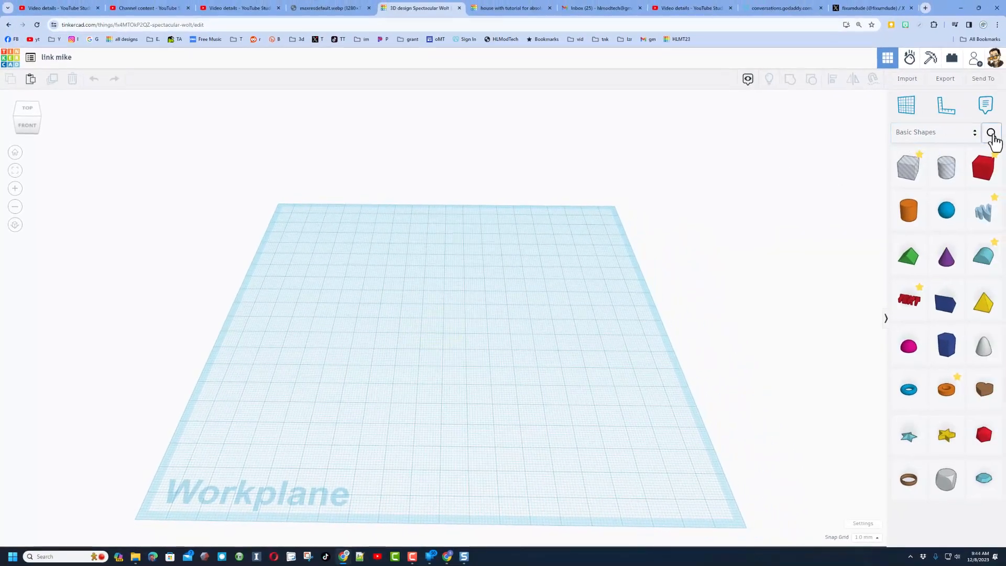
{"action": "left_click", "coordinate": [992, 133]}
{"action": "left_click", "coordinate": [943, 102]}
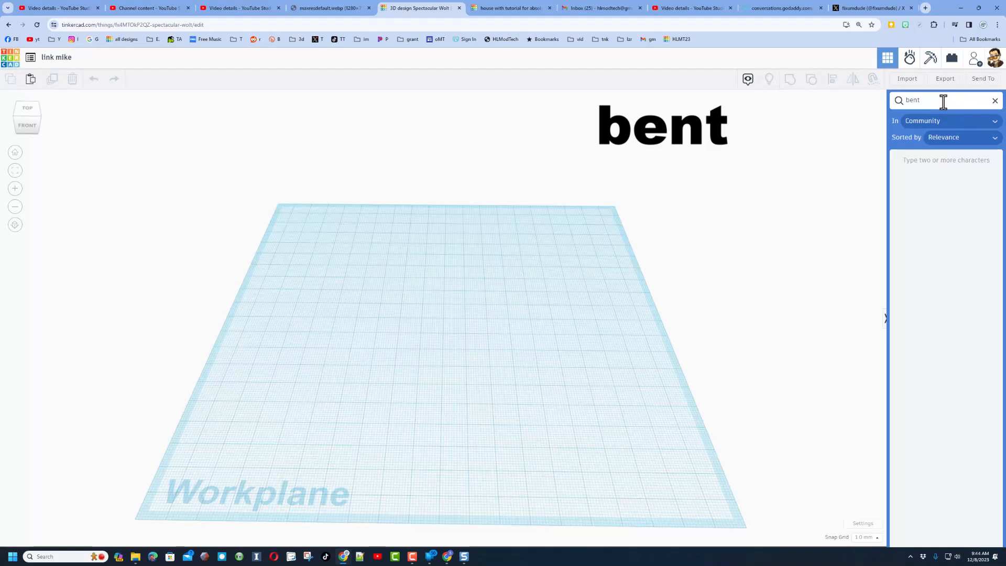
{"action": "left_click", "coordinate": [947, 190]}
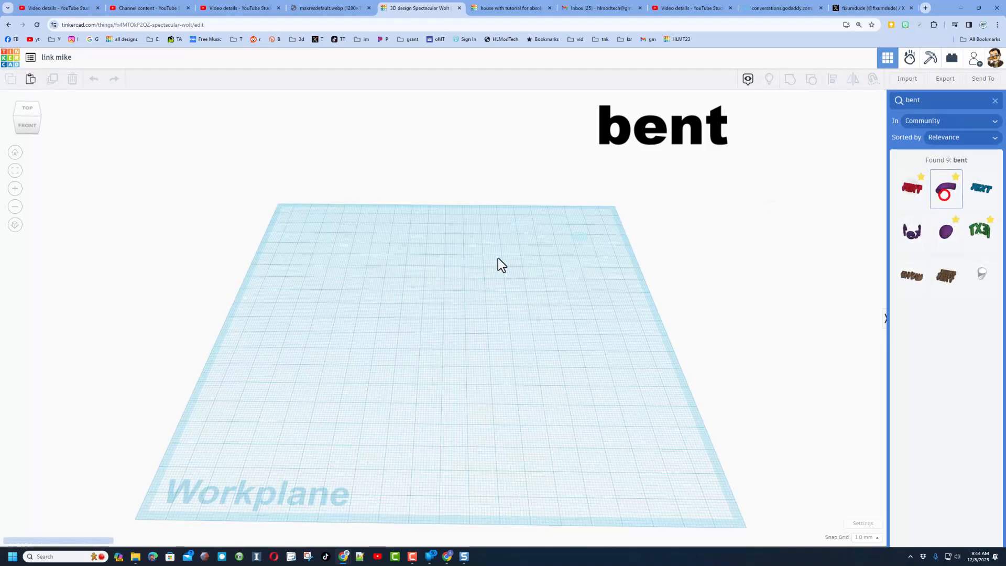
{"action": "left_click", "coordinate": [391, 325]}
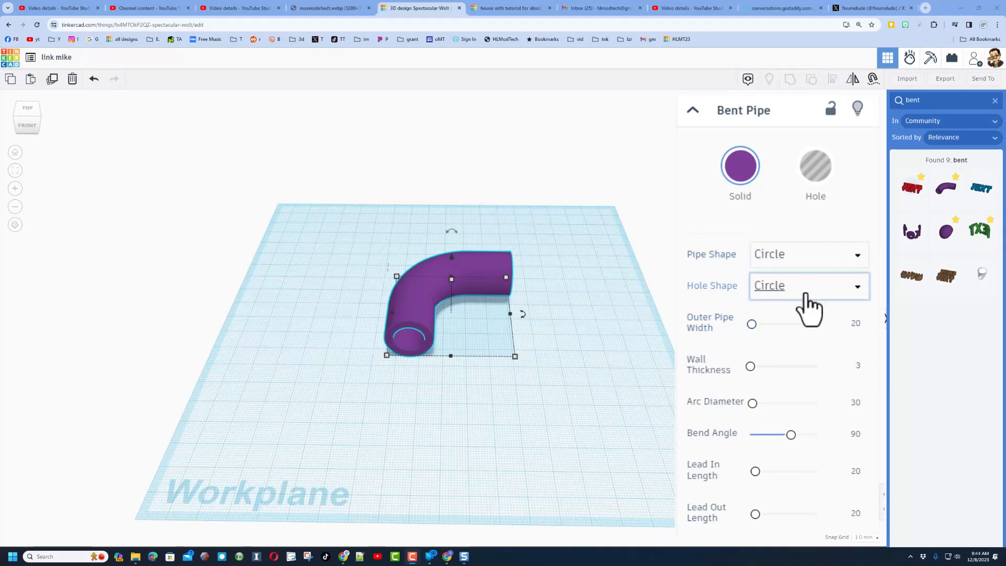
Step: Set the bent pipe's outer pipe width to 6, wall thickness to 3 and arc diameter to 18
{"action": "left_click", "coordinate": [853, 322]}
{"action": "type", "text": "6"}
{"action": "left_click", "coordinate": [857, 357]}
{"action": "left_click", "coordinate": [858, 366]}
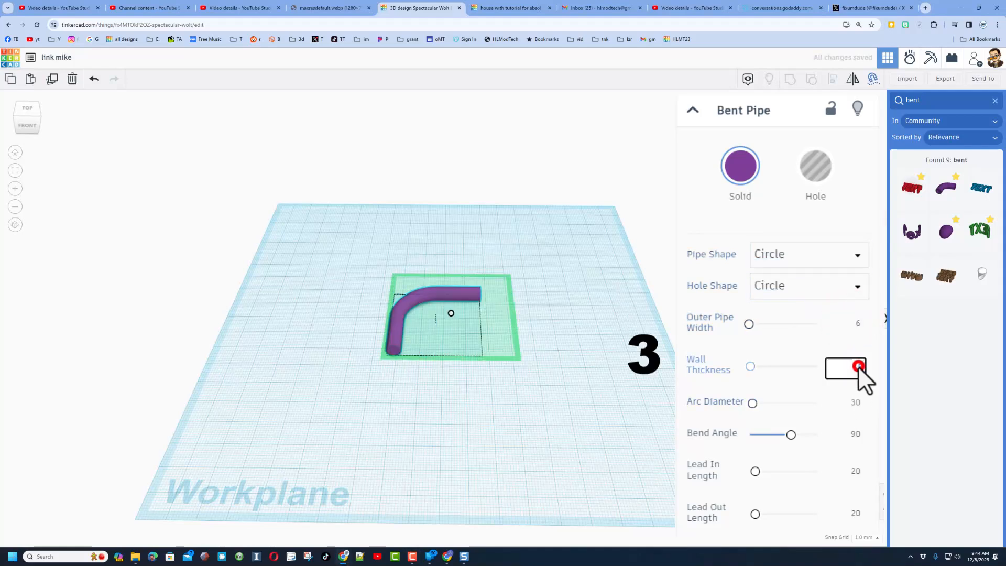
{"action": "left_click", "coordinate": [851, 402]}
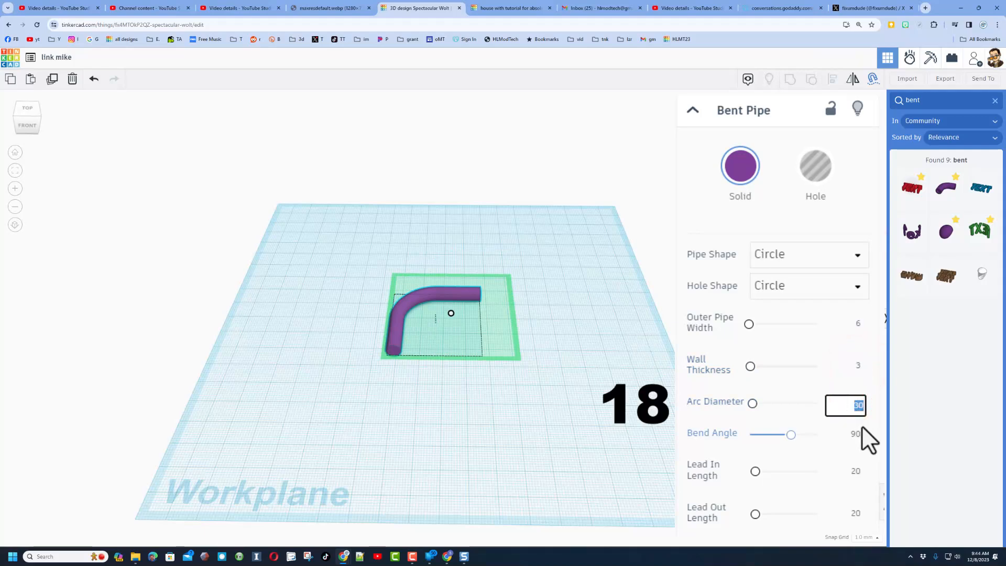
{"action": "type", "text": "18"}
{"action": "key", "text": "Return"}
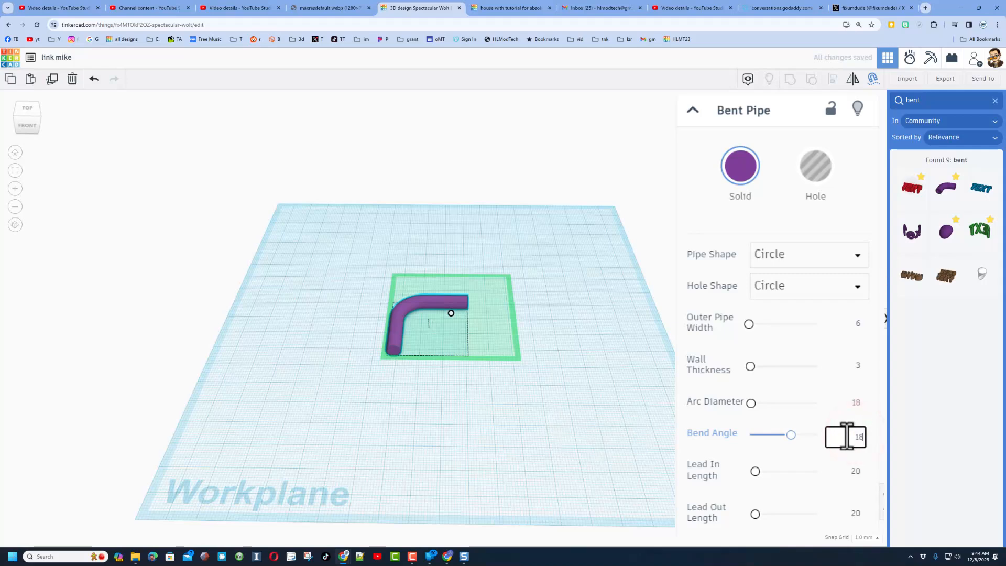
Step: Set the pipe's bend angle to 180 and both its lead in and lead out lengths to 10
{"action": "type", "text": "180"}
{"action": "key", "text": "Return"}
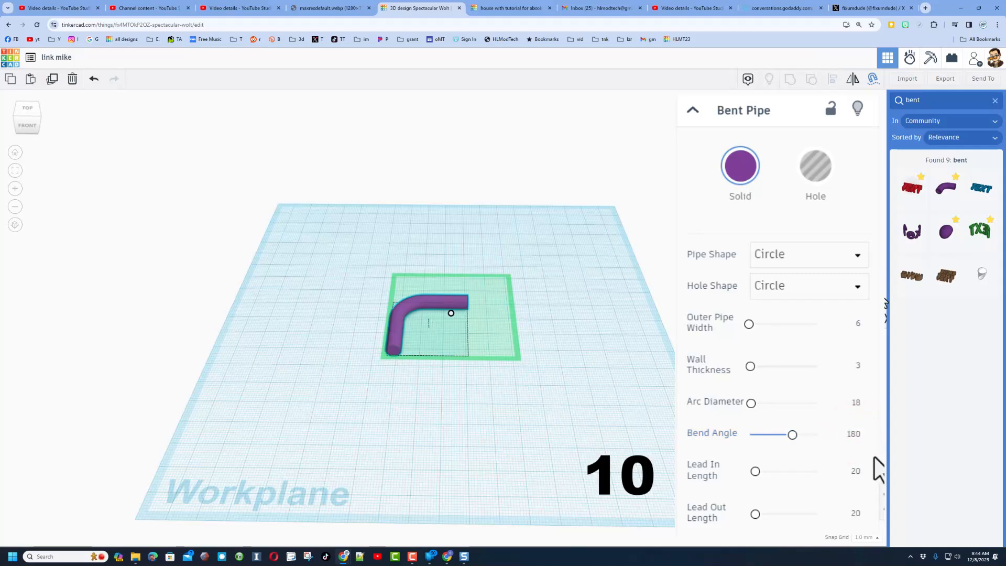
{"action": "left_click", "coordinate": [855, 472]}
{"action": "type", "text": "1"}
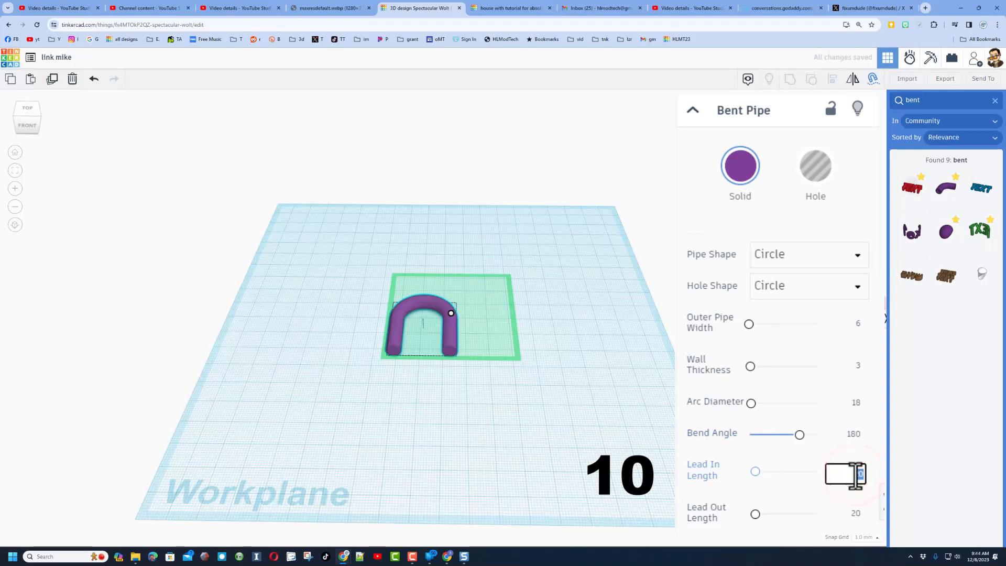
{"action": "left_click", "coordinate": [855, 515]}
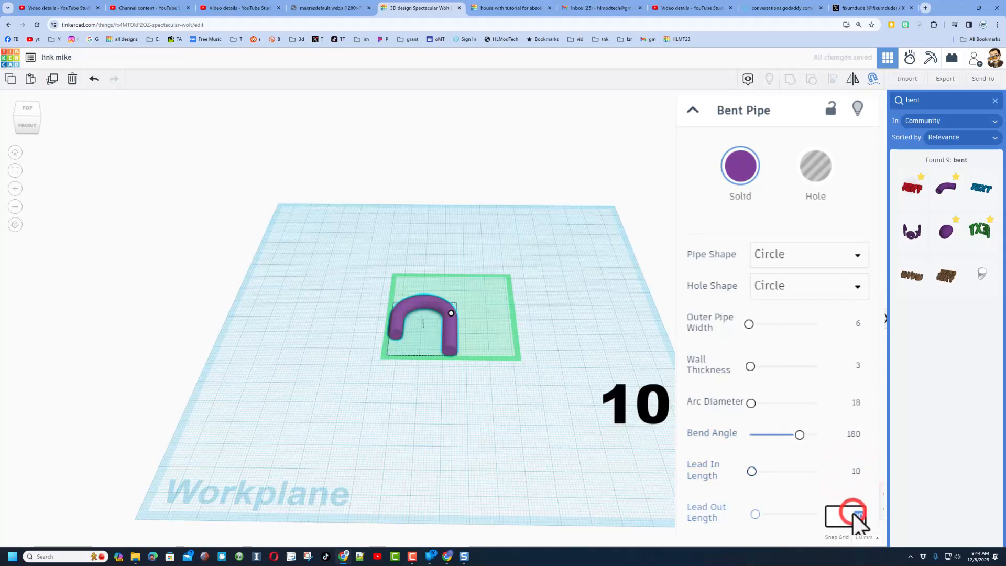
{"action": "right_click_drag", "start_coordinate": [666, 391], "coordinate": [609, 404]}
{"action": "left_click", "coordinate": [533, 347]}
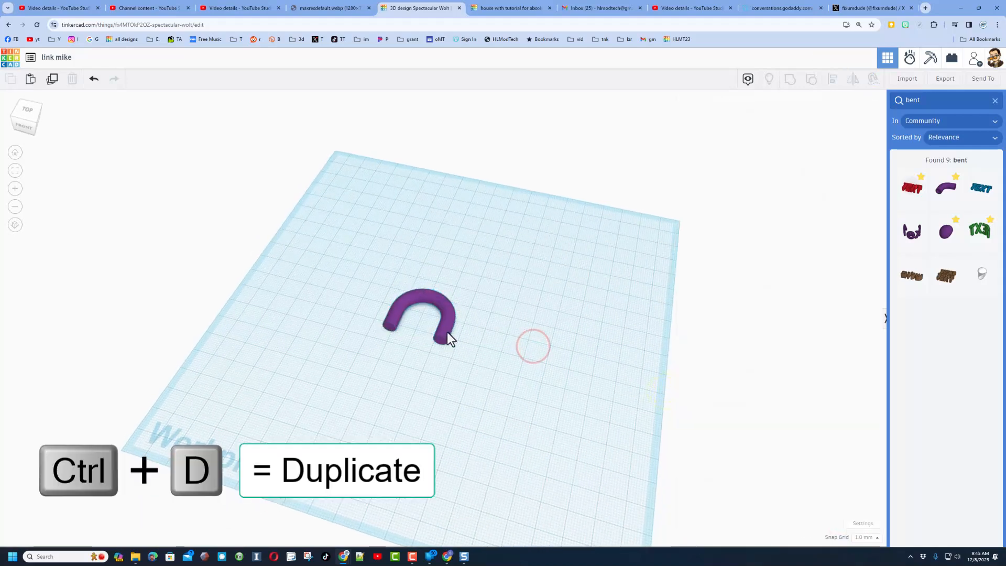
Step: Duplicate the U-shaped pipe, move the copy in front of the original and mirror it front to back
{"action": "left_click", "coordinate": [447, 332]}
{"action": "key", "text": "ctrl+d"}
{"action": "left_click_drag", "start_coordinate": [448, 331], "coordinate": [476, 431]}
{"action": "left_click", "coordinate": [853, 80]}
{"action": "left_click", "coordinate": [399, 398]}
{"action": "left_click", "coordinate": [326, 352]}
Step: Set a temporary workplane on the original pipe's end face, drop the mirrored copy onto it, and restore the default workplane
{"action": "right_click_drag", "start_coordinate": [344, 355], "coordinate": [433, 306]}
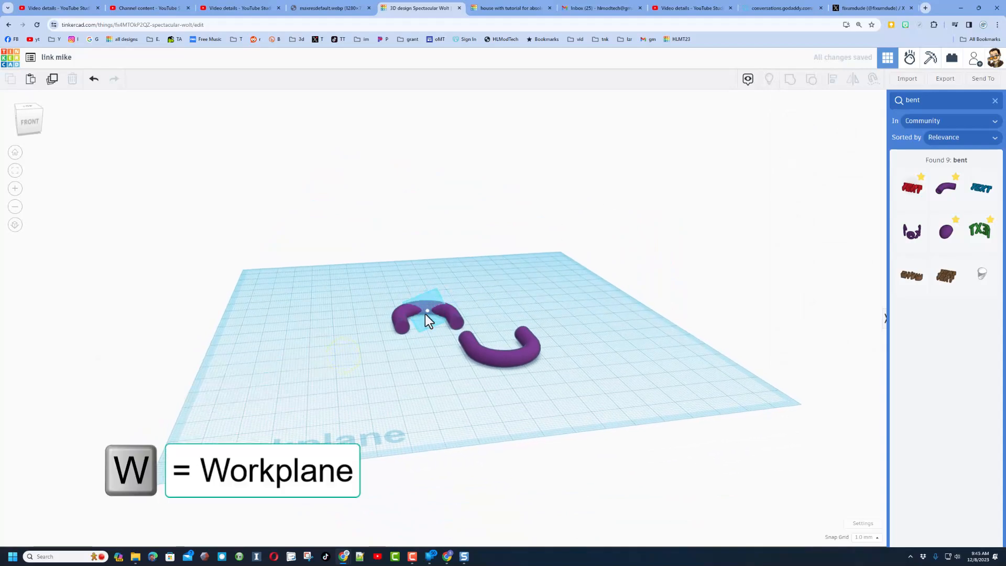
{"action": "left_click", "coordinate": [403, 331]}
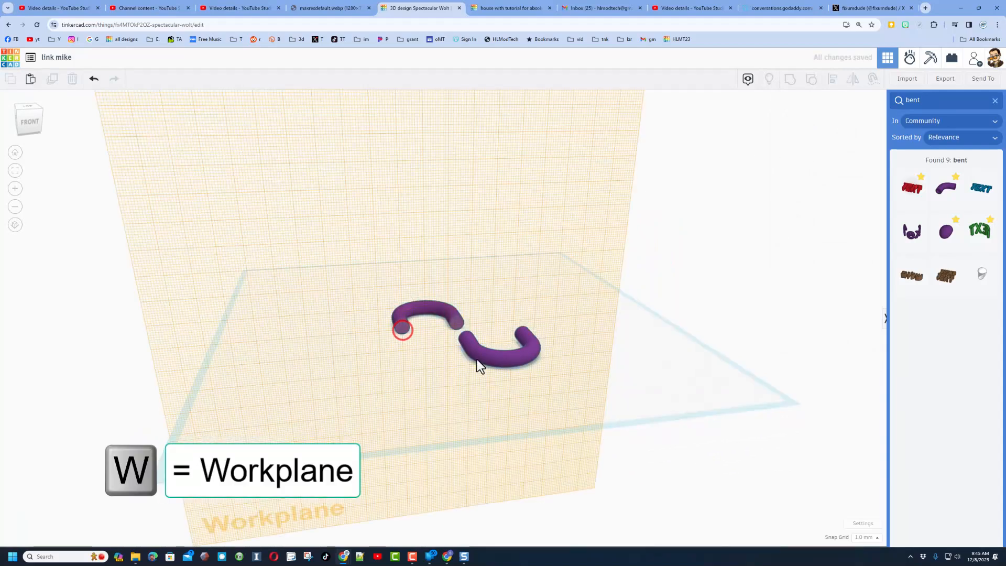
{"action": "left_click", "coordinate": [477, 359]}
{"action": "key", "text": "d"}
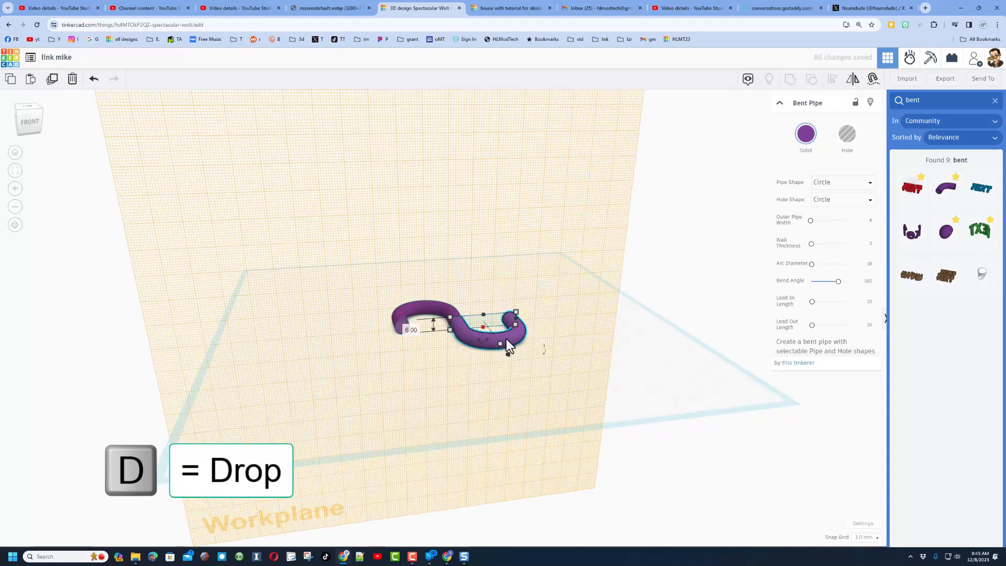
{"action": "left_click", "coordinate": [585, 331]}
{"action": "right_click_drag", "start_coordinate": [590, 326], "coordinate": [575, 392]}
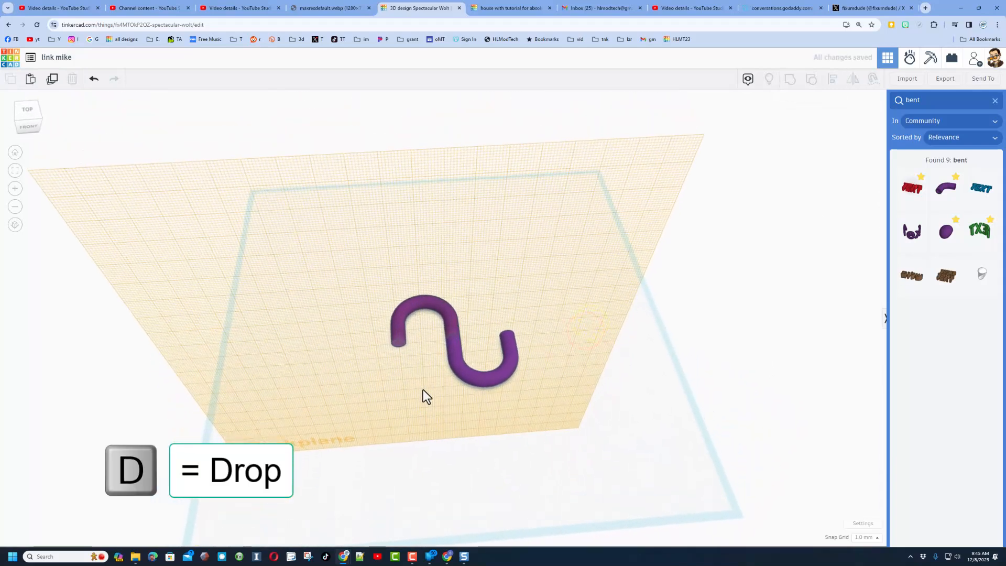
{"action": "left_click", "coordinate": [399, 398]}
Step: Align the two pipe halves to each other's center left to right so they form a closed link
{"action": "left_click_drag", "start_coordinate": [355, 272], "coordinate": [517, 444]}
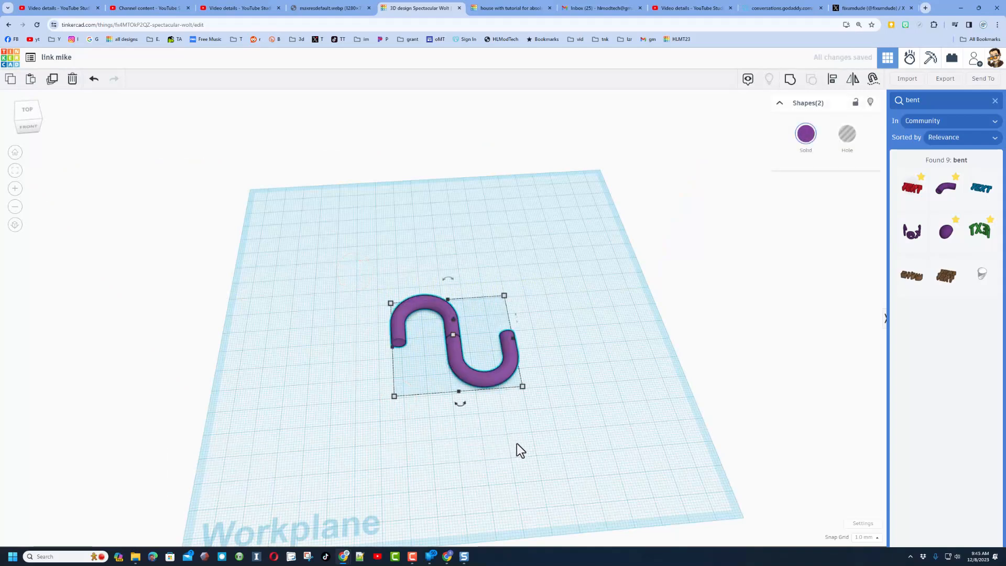
{"action": "key", "text": "l"}
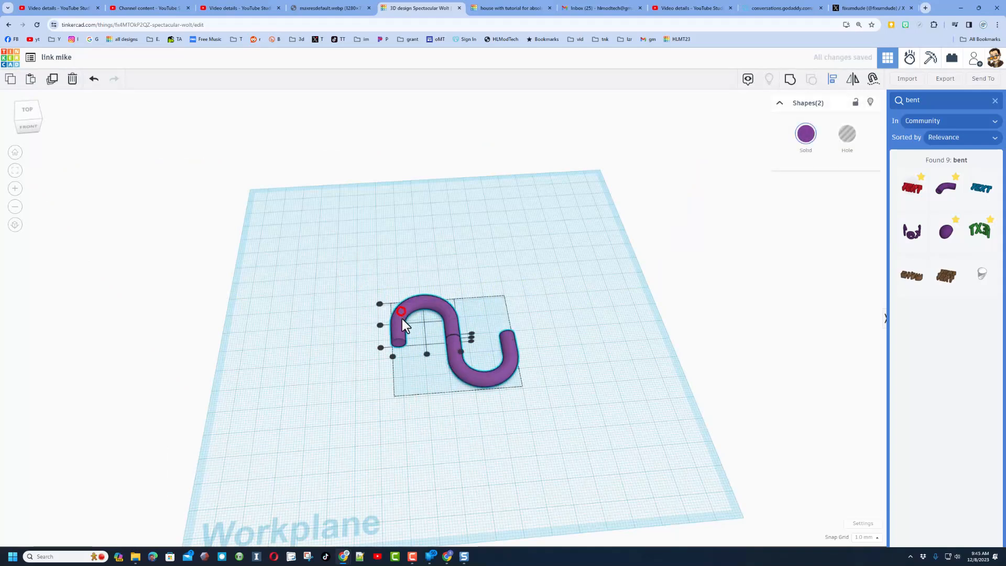
{"action": "left_click", "coordinate": [426, 353]}
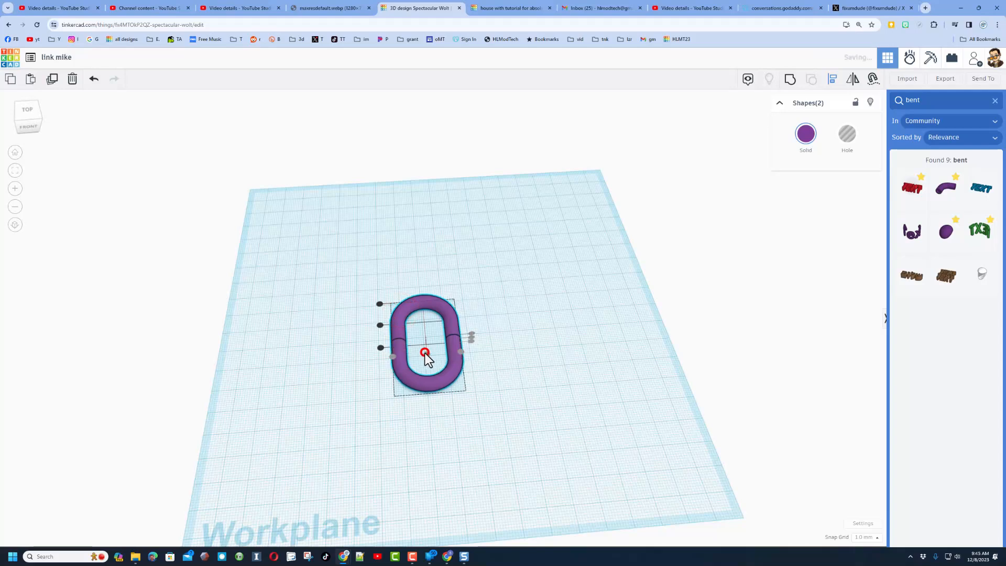
{"action": "left_click", "coordinate": [512, 278]}
Step: Group the two pipe halves into one link and turn the link into a hole
{"action": "right_click_drag", "start_coordinate": [519, 297], "coordinate": [483, 282]}
{"action": "left_click_drag", "start_coordinate": [483, 281], "coordinate": [306, 403]}
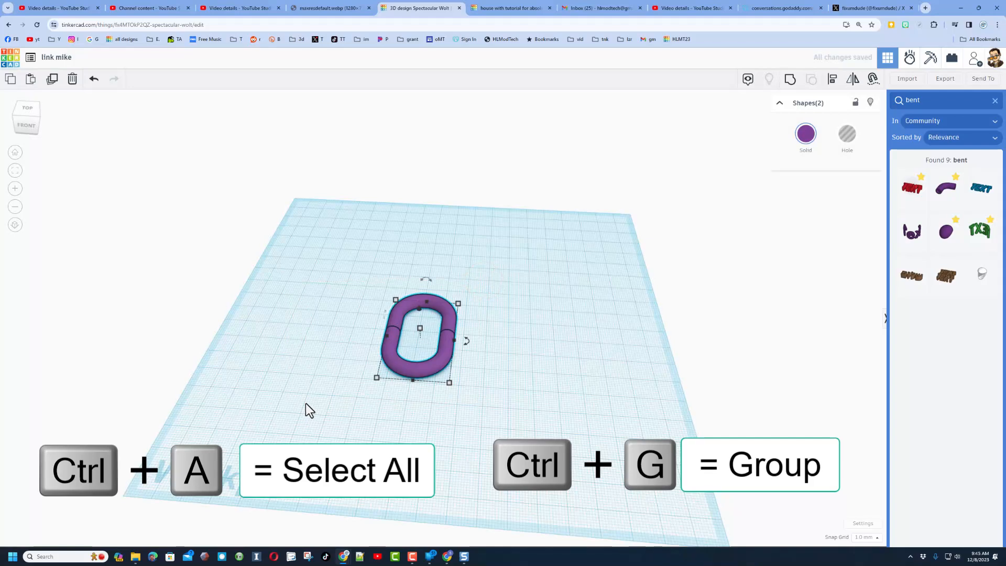
{"action": "key", "text": "ctrl+g"}
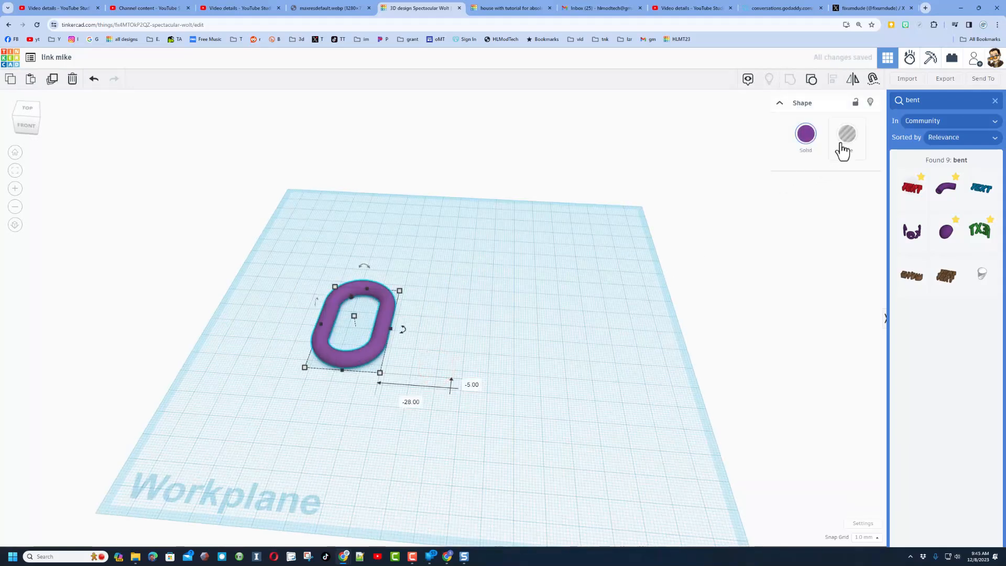
{"action": "left_click", "coordinate": [842, 149]}
{"action": "left_click", "coordinate": [615, 298]}
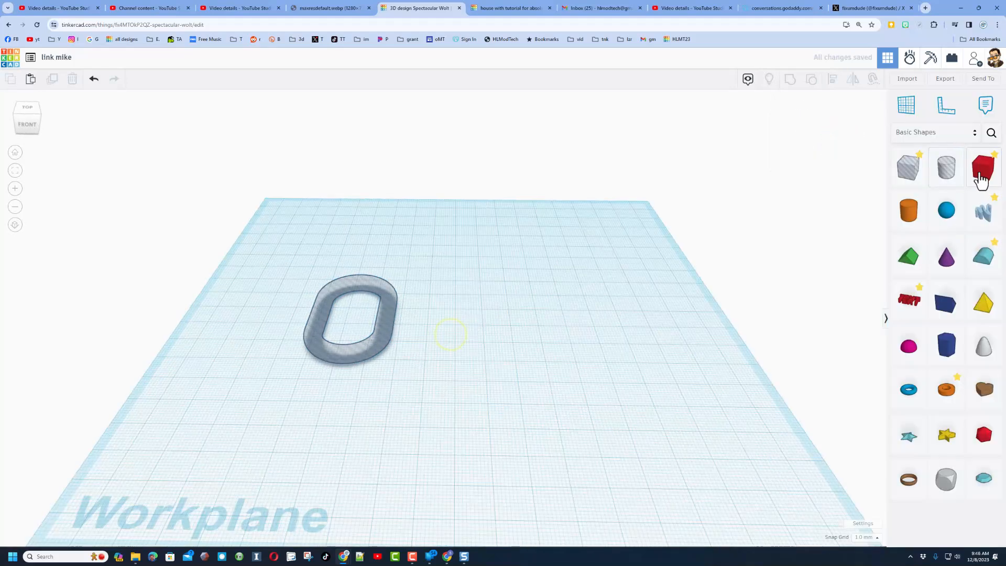
Step: Add a red box over the hole link and enlarge its footprint until it covers the whole link
{"action": "left_click_drag", "start_coordinate": [983, 166], "coordinate": [323, 299]}
{"action": "right_click_drag", "start_coordinate": [606, 320], "coordinate": [393, 335]}
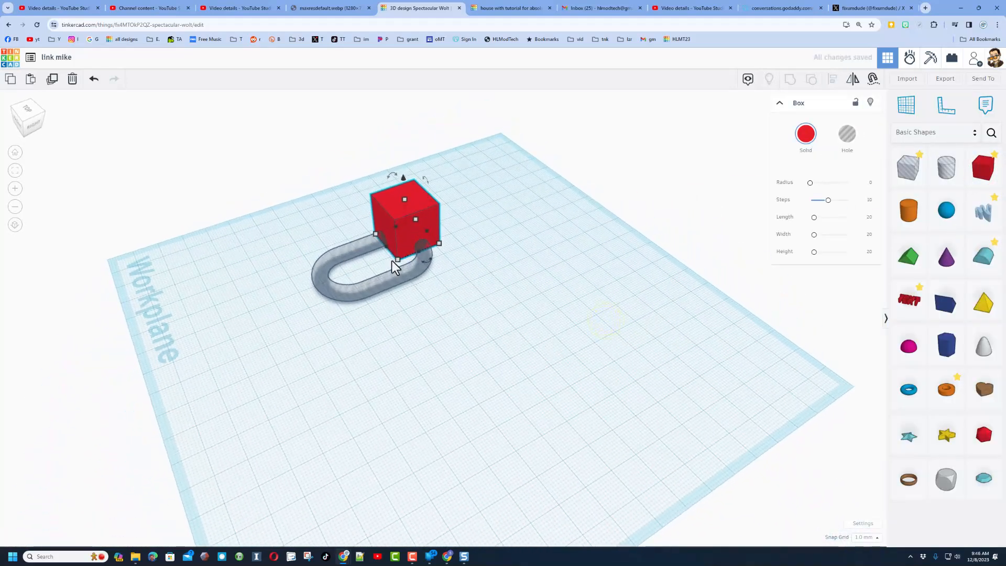
{"action": "left_click_drag", "start_coordinate": [392, 256], "coordinate": [411, 336]}
{"action": "right_click_drag", "start_coordinate": [411, 336], "coordinate": [515, 268]}
Step: Align the box and the hole link on their centers in width, depth and height
{"action": "left_click_drag", "start_coordinate": [507, 196], "coordinate": [258, 388]}
{"action": "right_click_drag", "start_coordinate": [258, 388], "coordinate": [417, 326]}
{"action": "key", "text": "l"}
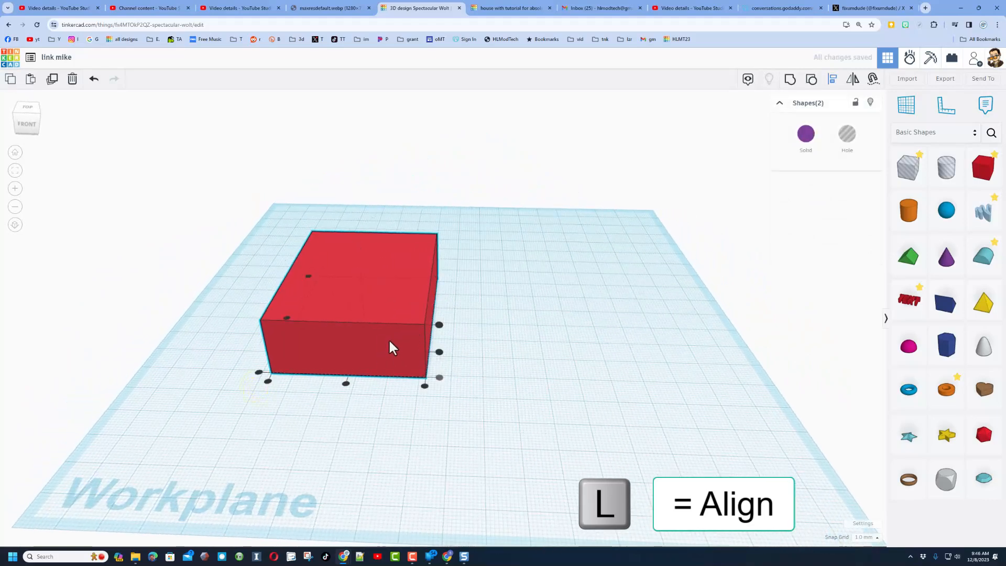
{"action": "left_click", "coordinate": [346, 385]}
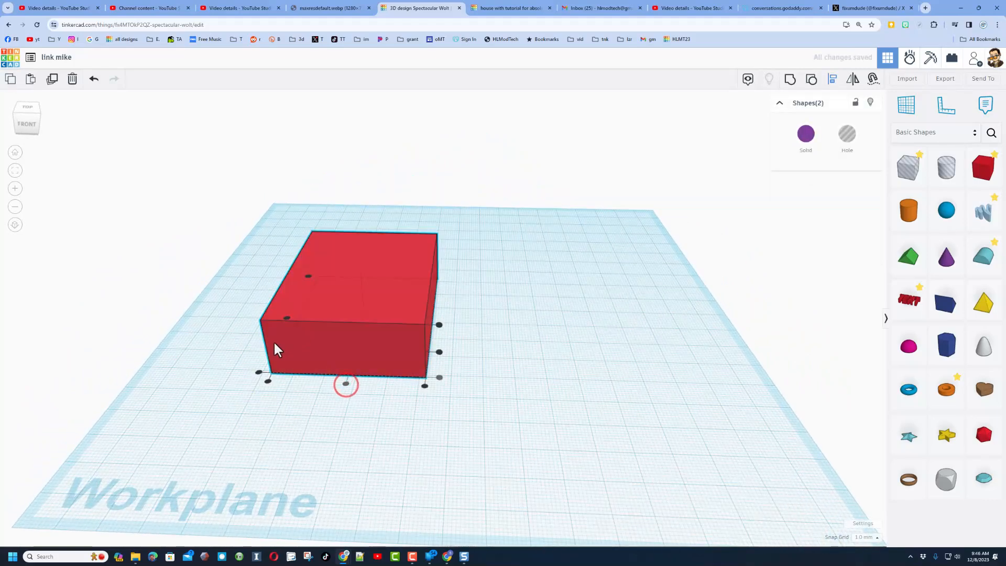
{"action": "left_click", "coordinate": [16, 116]}
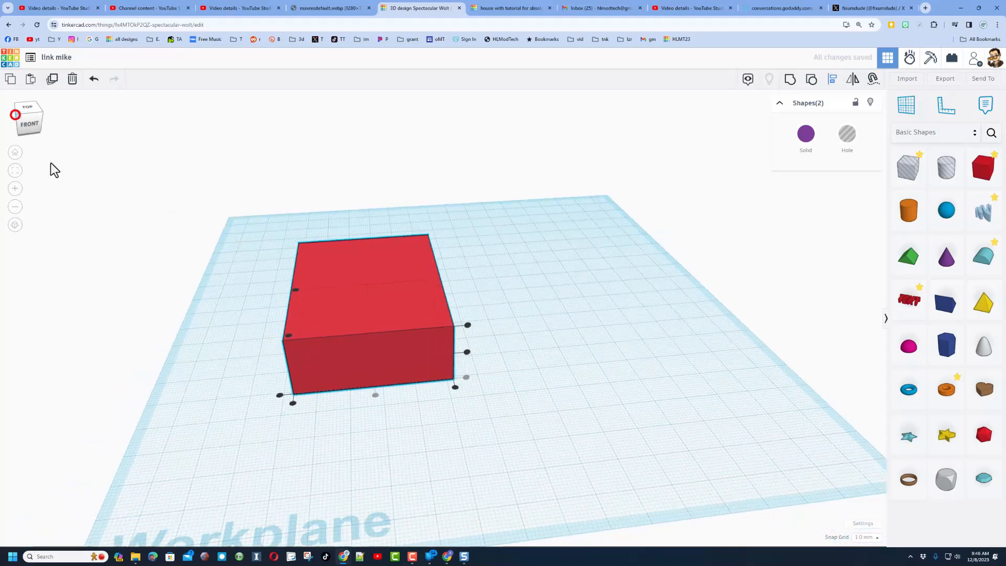
{"action": "left_click", "coordinate": [346, 391]}
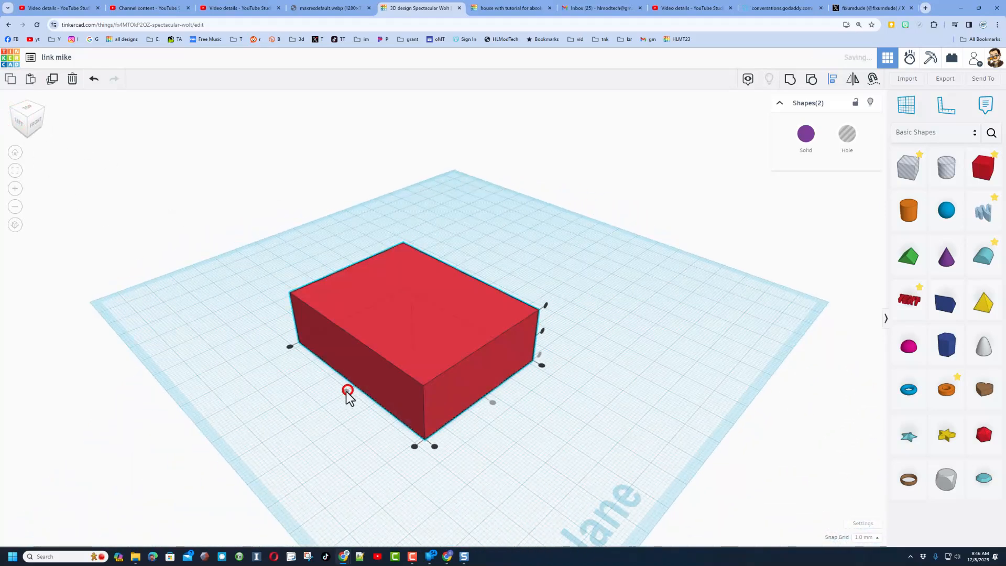
{"action": "left_click", "coordinate": [543, 335]}
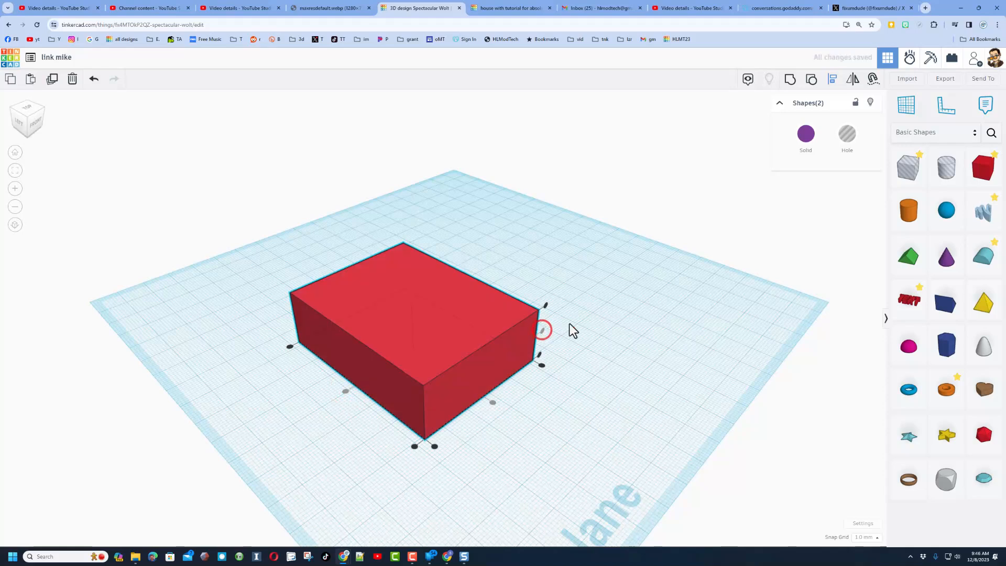
{"action": "left_click", "coordinate": [616, 273]}
Step: Recolor the box over the hole link light blue
{"action": "left_click", "coordinate": [447, 290]}
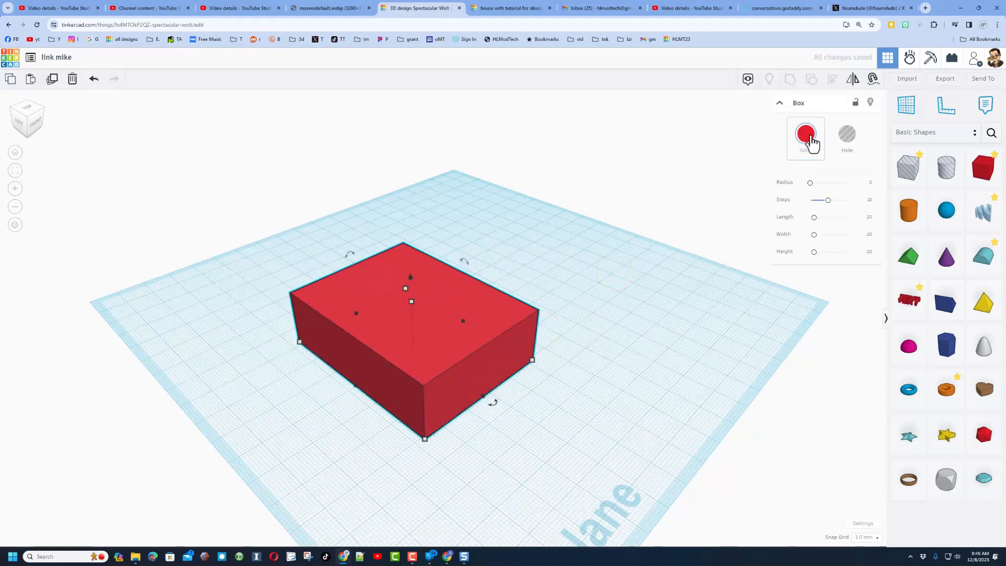
{"action": "left_click", "coordinate": [807, 137]}
{"action": "left_click", "coordinate": [798, 207]}
{"action": "left_click", "coordinate": [301, 184]}
Step: Group the light blue box with the hole link inside it so the link is cut out
{"action": "left_click_drag", "start_coordinate": [240, 194], "coordinate": [521, 445]}
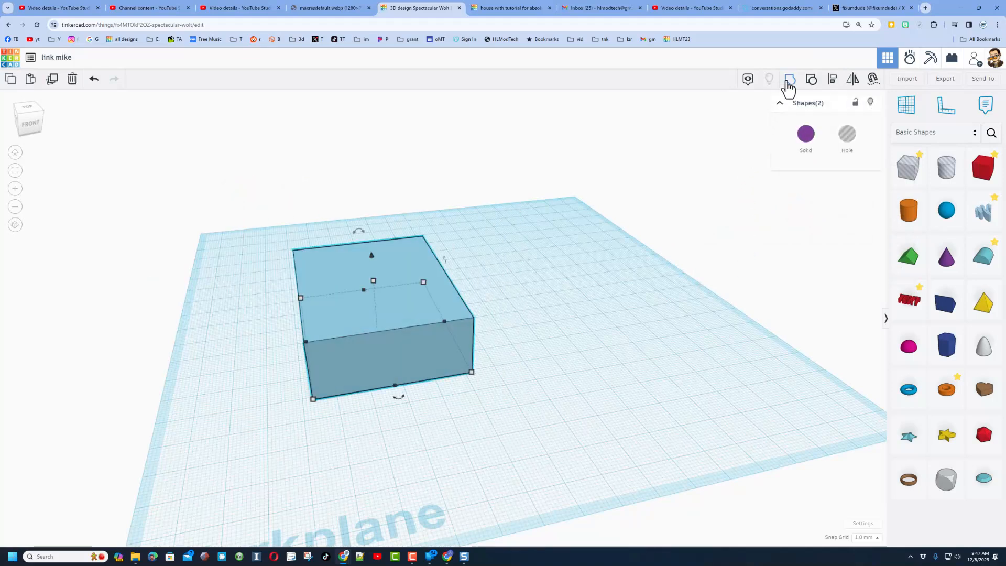
{"action": "key", "text": "ctrl+g"}
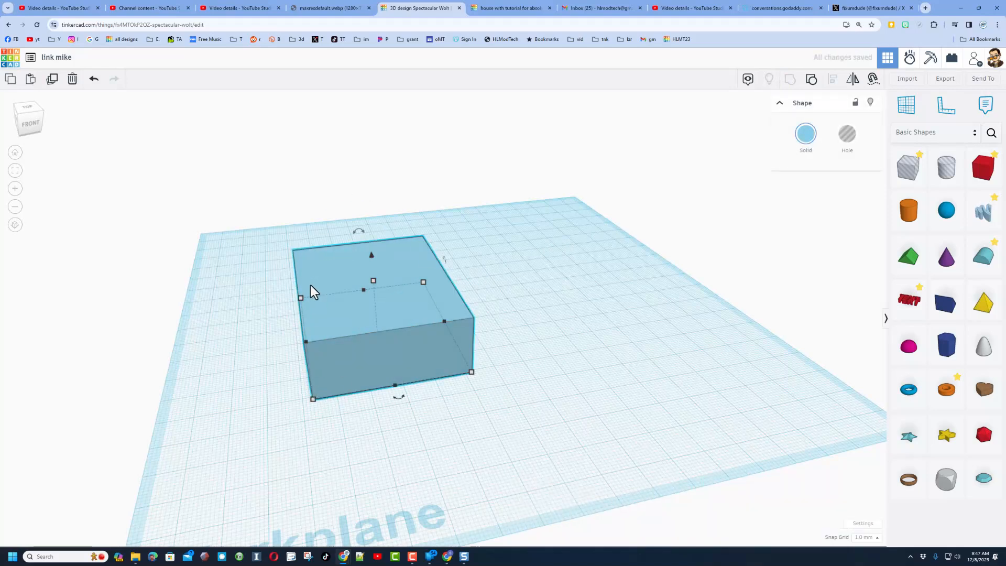
{"action": "right_click_drag", "start_coordinate": [351, 312], "coordinate": [293, 286]}
{"action": "left_click", "coordinate": [229, 256]}
Step: Turn the grouped box with the link cavity into a hole to serve as a link cutter
{"action": "right_click_drag", "start_coordinate": [429, 301], "coordinate": [386, 323]}
{"action": "left_click", "coordinate": [387, 322]}
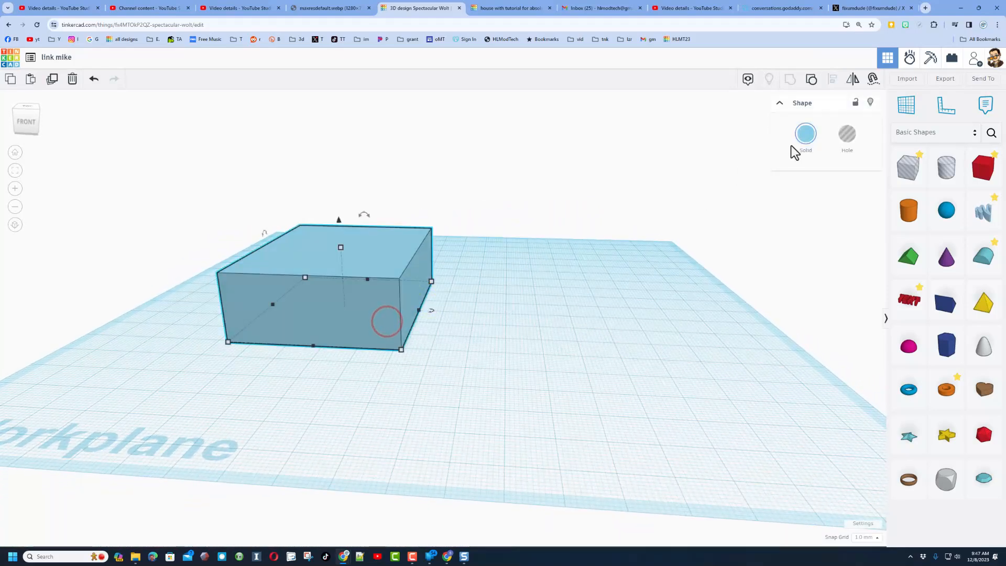
{"action": "left_click", "coordinate": [845, 137]}
{"action": "left_click", "coordinate": [497, 294]}
{"action": "mouse_move", "coordinate": [346, 362]}
{"action": "right_mouse_down"}
{"action": "mouse_move", "coordinate": [422, 369]}
{"action": "mouse_move", "coordinate": [452, 386]}
{"action": "mouse_move", "coordinate": [381, 378]}
{"action": "mouse_move", "coordinate": [373, 398]}
{"action": "mouse_move", "coordinate": [355, 348]}
{"action": "right_mouse_up"}
{"action": "right_click_drag", "start_coordinate": [299, 326], "coordinate": [328, 330]}
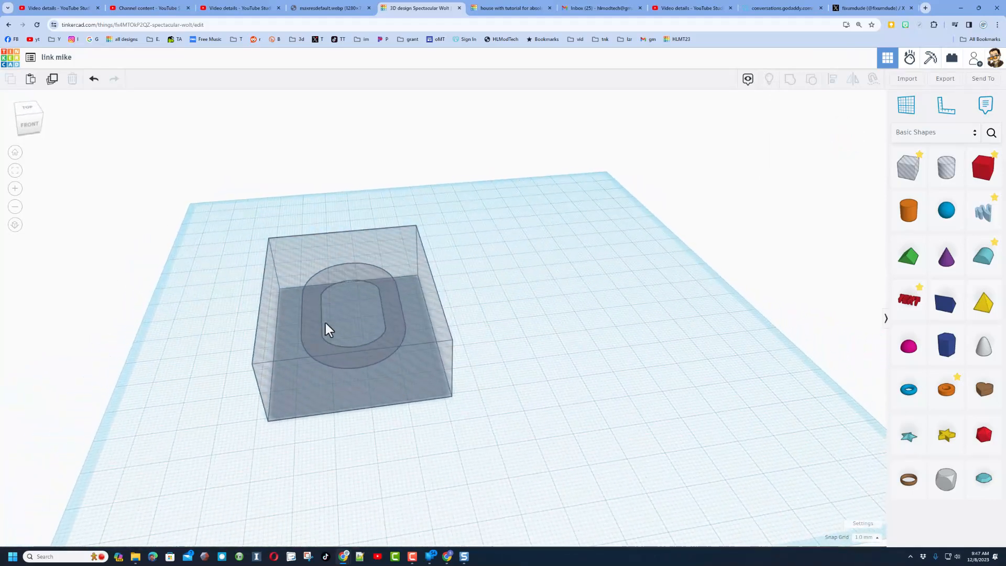
Step: Move the link cutter to the back-left corner area of the workplane
{"action": "left_click_drag", "start_coordinate": [409, 339], "coordinate": [273, 241]}
{"action": "left_click", "coordinate": [245, 356]}
{"action": "left_click", "coordinate": [293, 295]}
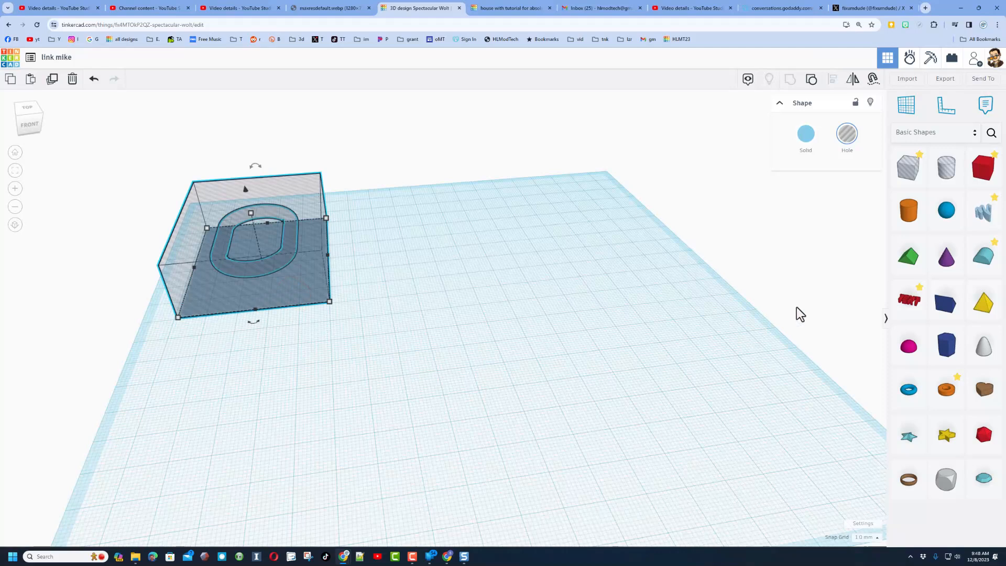
Step: Add a red box beside the link cutter, enlarge its footprint to cover the link and flatten it into a thin slab
{"action": "left_click_drag", "start_coordinate": [983, 172], "coordinate": [318, 332]}
{"action": "right_click_drag", "start_coordinate": [430, 311], "coordinate": [429, 379]}
{"action": "left_click_drag", "start_coordinate": [294, 344], "coordinate": [534, 198]}
{"action": "left_click_drag", "start_coordinate": [480, 249], "coordinate": [501, 366]}
{"action": "left_click_drag", "start_coordinate": [457, 322], "coordinate": [487, 264]}
{"action": "right_click_drag", "start_coordinate": [439, 293], "coordinate": [467, 216]}
{"action": "left_click_drag", "start_coordinate": [474, 228], "coordinate": [474, 272]}
{"action": "right_click_drag", "start_coordinate": [473, 218], "coordinate": [478, 250]}
{"action": "left_click", "coordinate": [595, 229]}
Step: Duplicate the red slab and drop the copy onto a workplane placed on the slab's upper face
{"action": "left_click", "coordinate": [489, 269]}
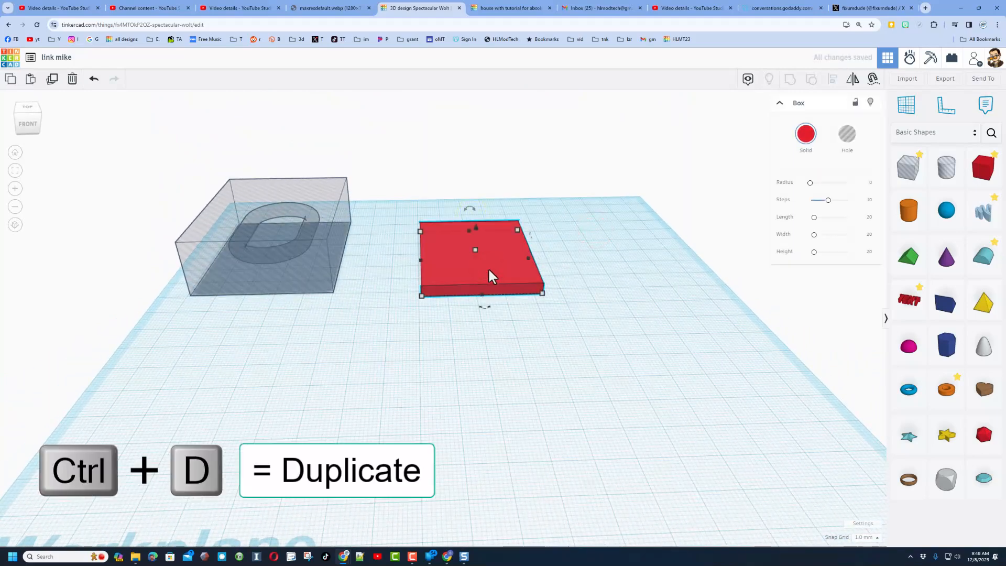
{"action": "key", "text": "ctrl+d"}
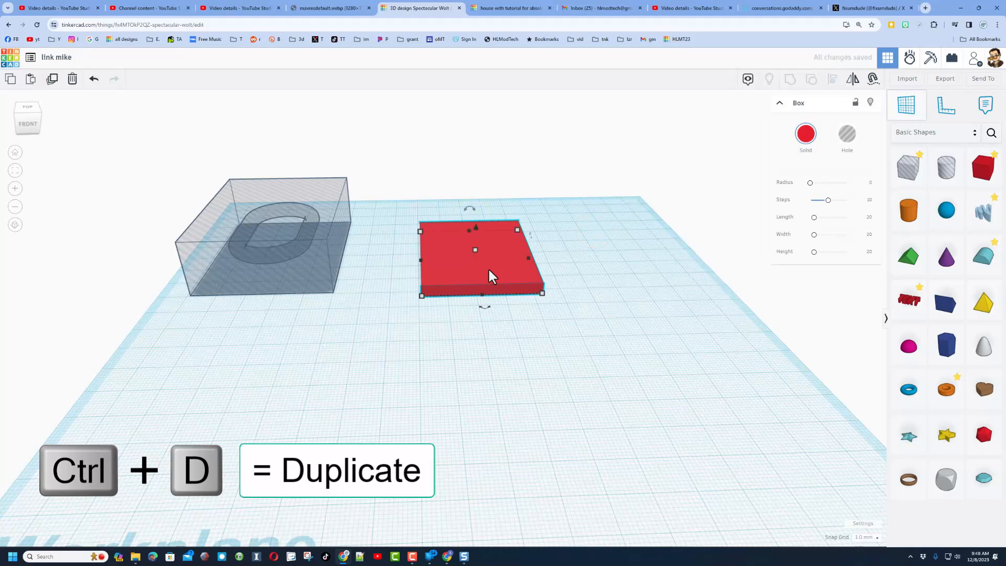
{"action": "key", "text": "w"}
{"action": "left_click", "coordinate": [499, 274]}
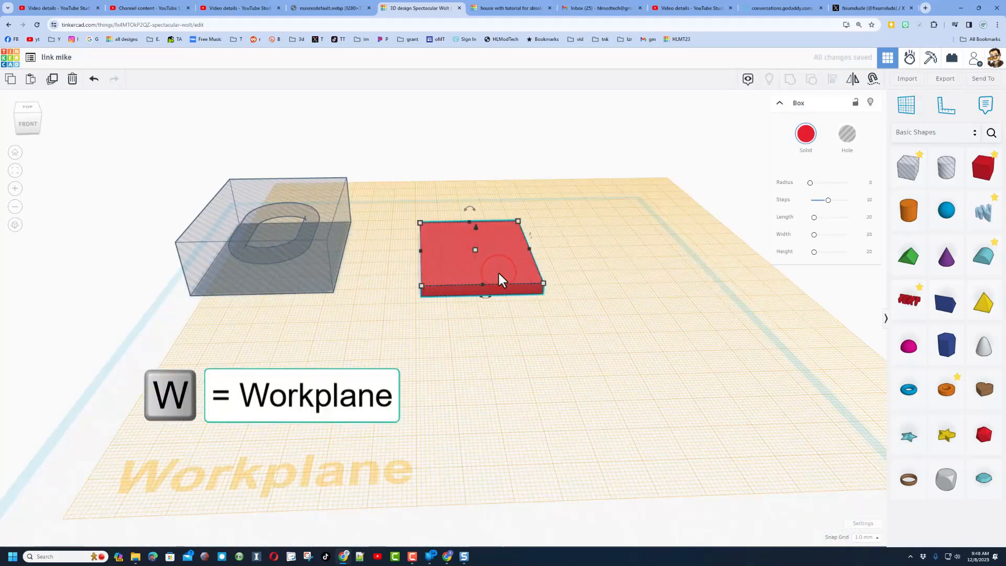
{"action": "key", "text": "d"}
Step: Recolor the upper slab green
{"action": "left_click", "coordinate": [807, 135]}
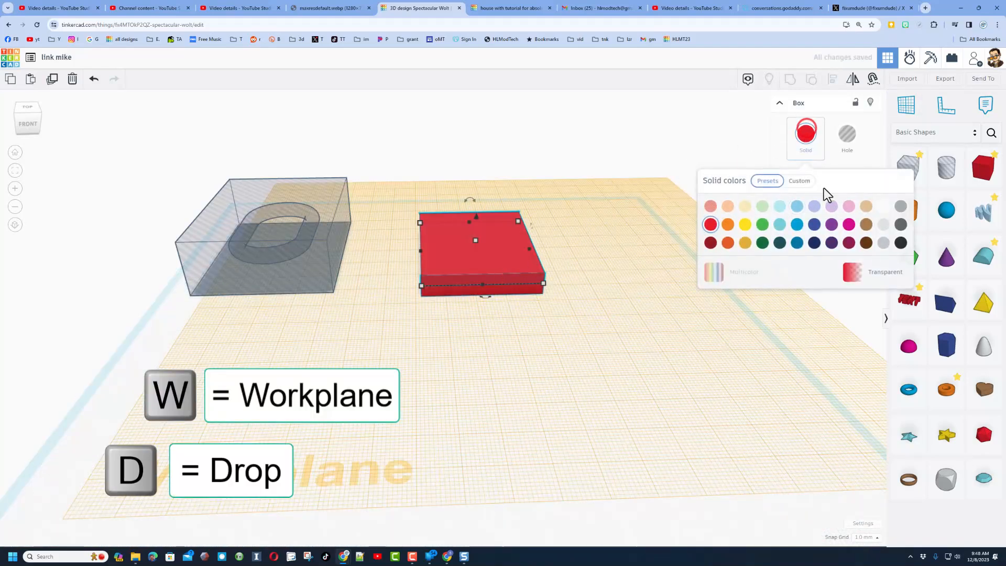
{"action": "left_click", "coordinate": [762, 224]}
{"action": "left_click", "coordinate": [469, 335]}
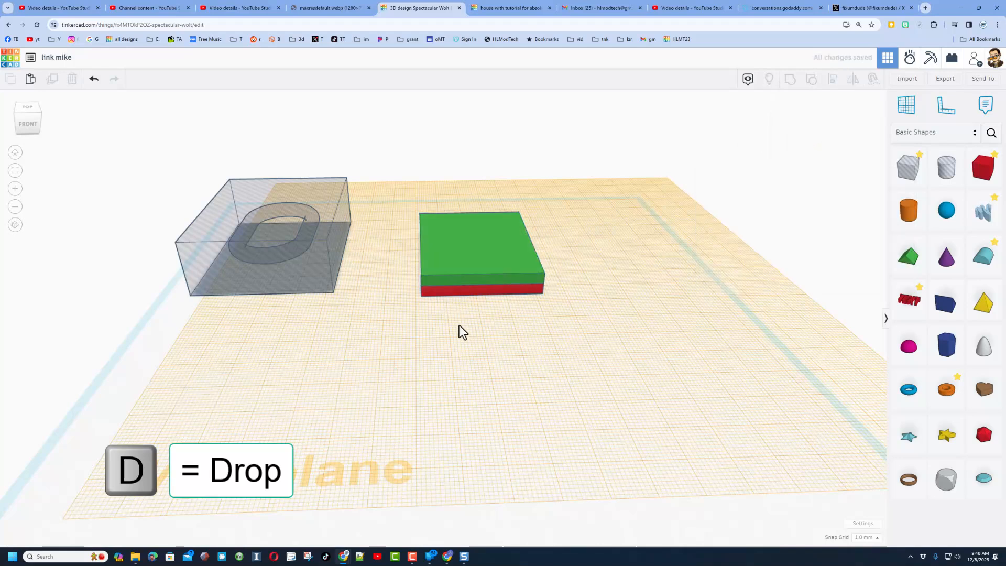
Step: Duplicate the bottom red slab and drop the copy on top of the green slab as a third layer
{"action": "left_click", "coordinate": [447, 292]}
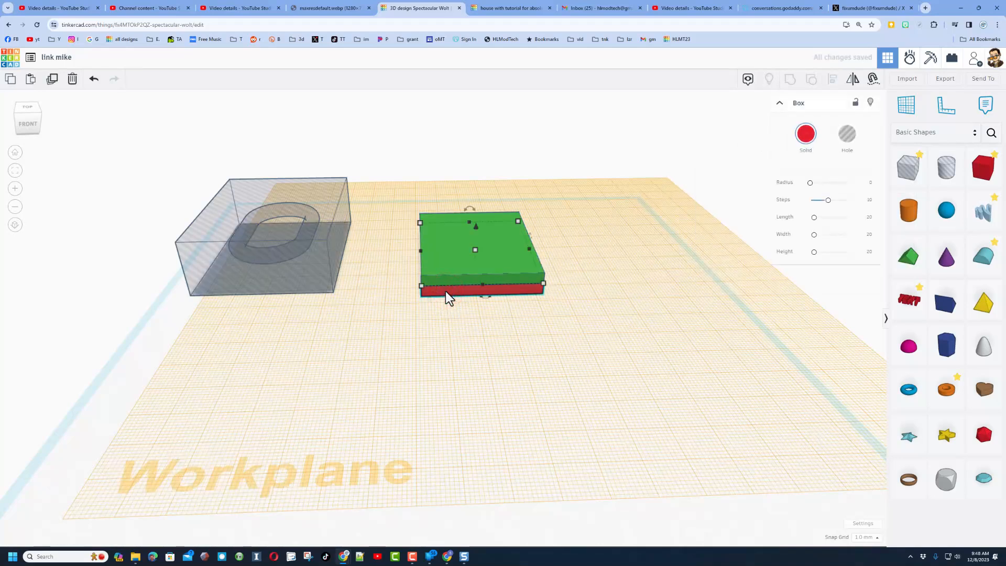
{"action": "key", "text": "ctrl+d"}
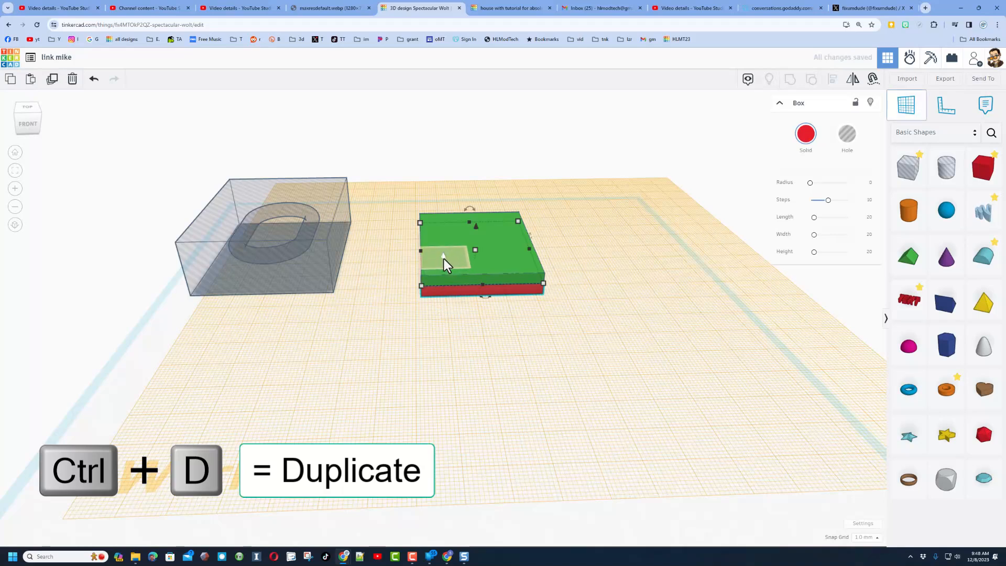
{"action": "key", "text": "w"}
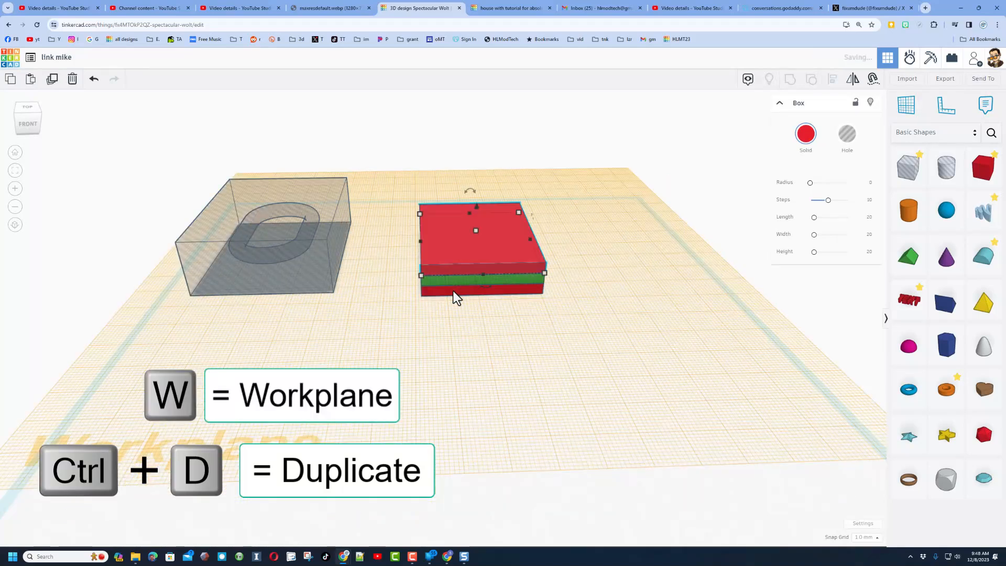
{"action": "key", "text": "d"}
{"action": "left_click", "coordinate": [426, 295]}
{"action": "left_click", "coordinate": [385, 246]}
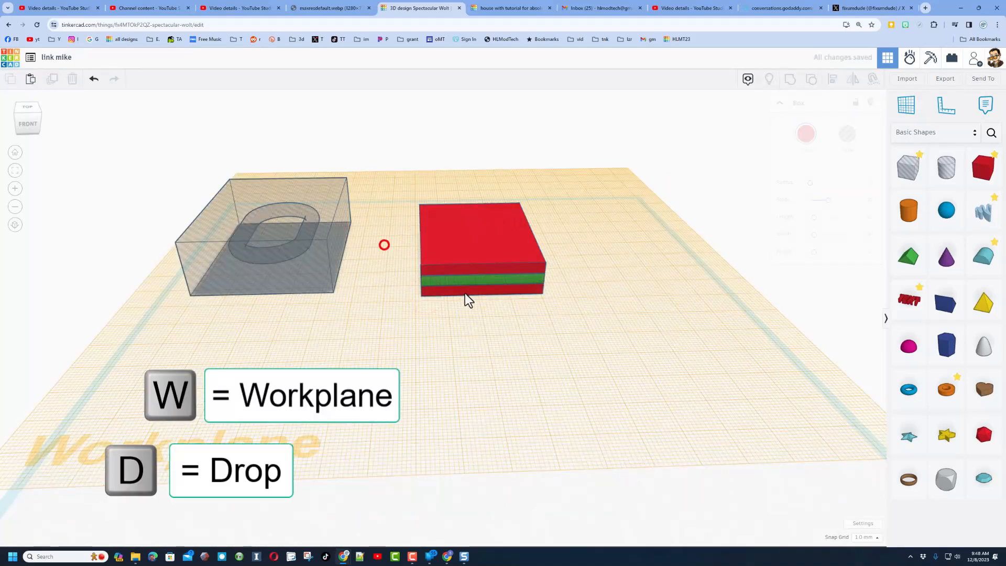
Step: Group the three stacked slabs into one block and make it multicolor
{"action": "right_click_drag", "start_coordinate": [579, 301], "coordinate": [369, 236]}
{"action": "left_click_drag", "start_coordinate": [471, 297], "coordinate": [490, 303]}
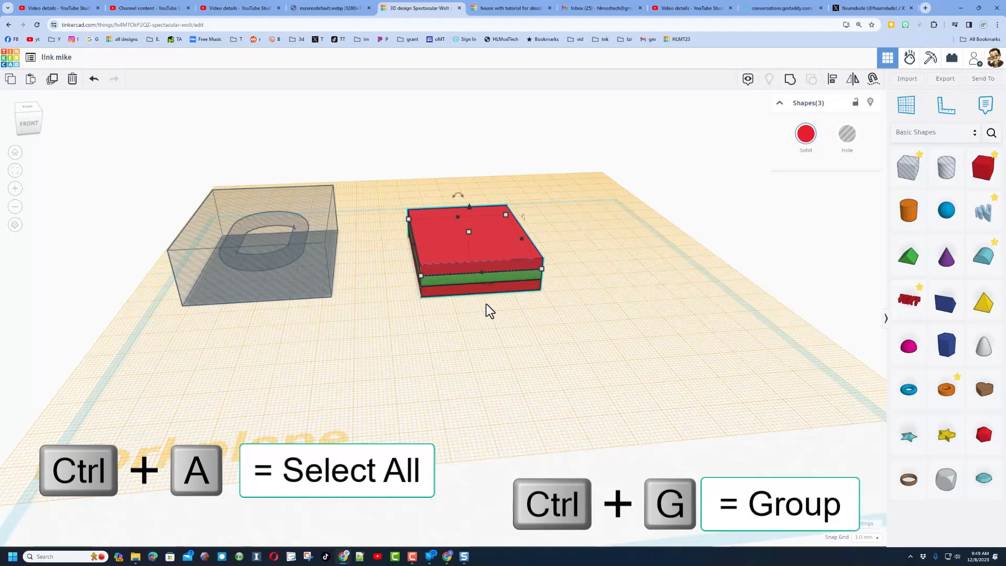
{"action": "key", "text": "ctrl+g"}
{"action": "left_click", "coordinate": [810, 142]}
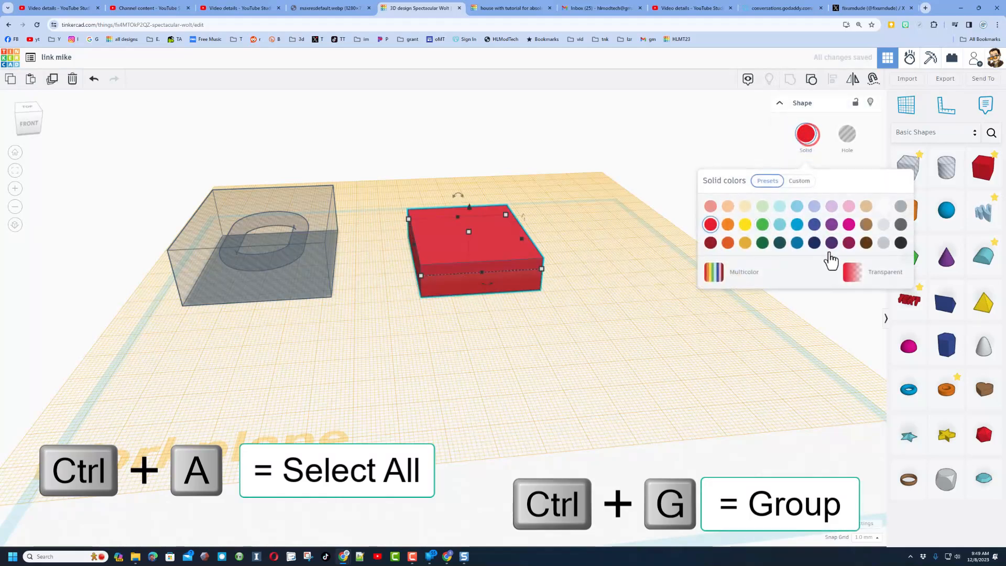
{"action": "left_click", "coordinate": [740, 271]}
{"action": "left_click", "coordinate": [460, 304]}
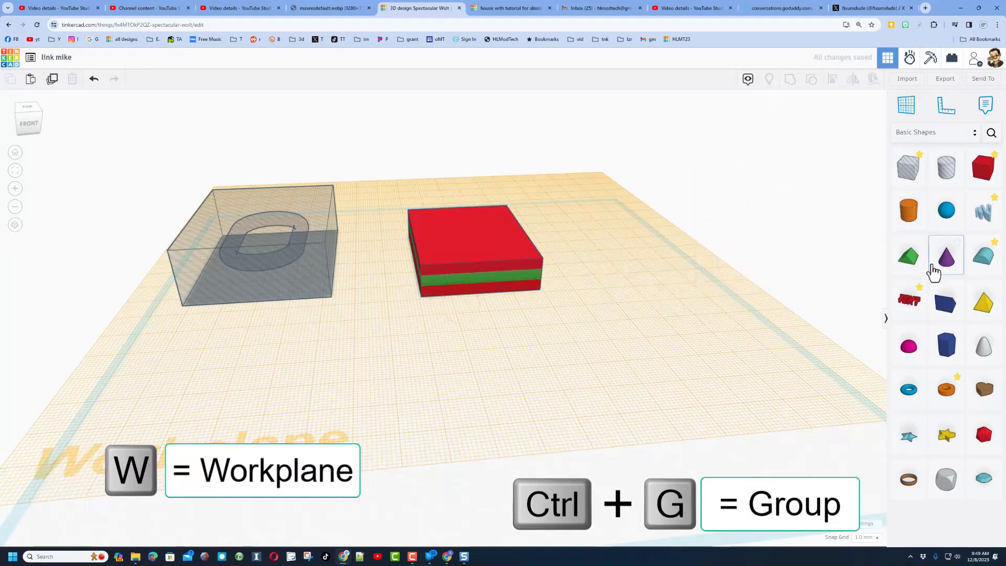
Step: Reset the workplane to the base, then duplicate the link cutter and move the copy over the layered block
{"action": "left_click", "coordinate": [904, 116]}
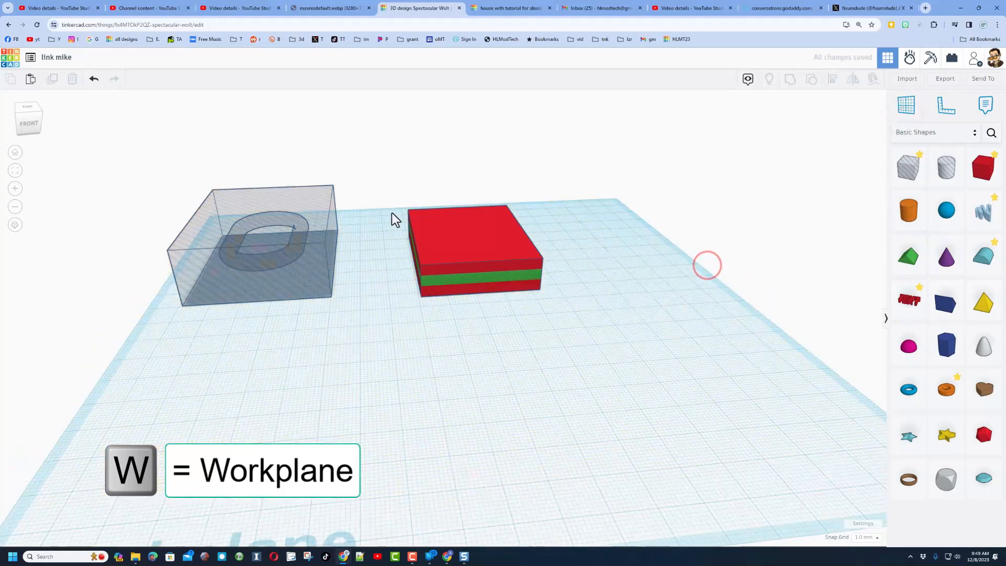
{"action": "left_click", "coordinate": [267, 225]}
{"action": "key", "text": "ctrl+d"}
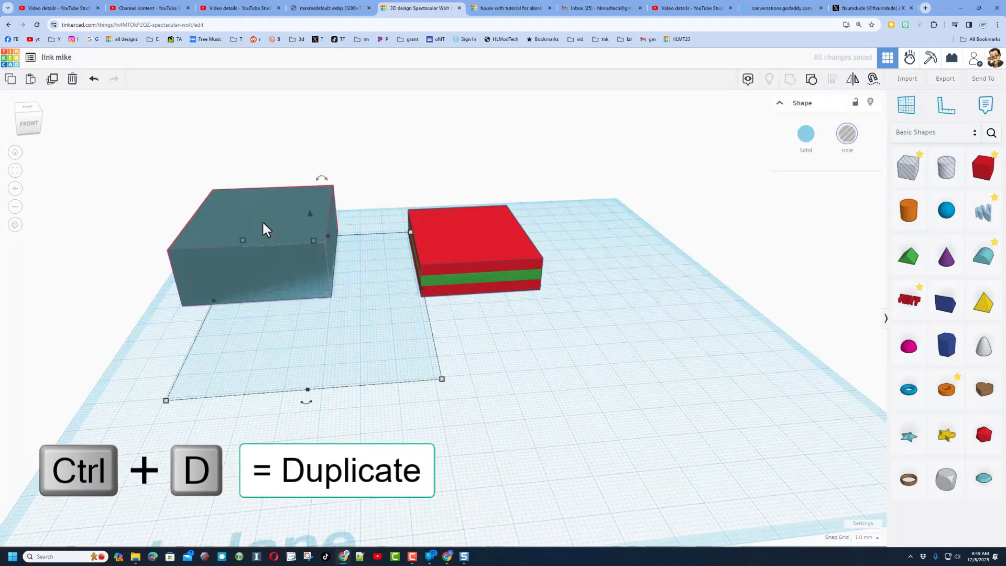
{"action": "left_click_drag", "start_coordinate": [264, 227], "coordinate": [449, 220]}
Step: Align the copied link cutter and the layered block on their centers in width, depth and height
{"action": "left_click_drag", "start_coordinate": [590, 193], "coordinate": [489, 309]}
{"action": "key", "text": "l"}
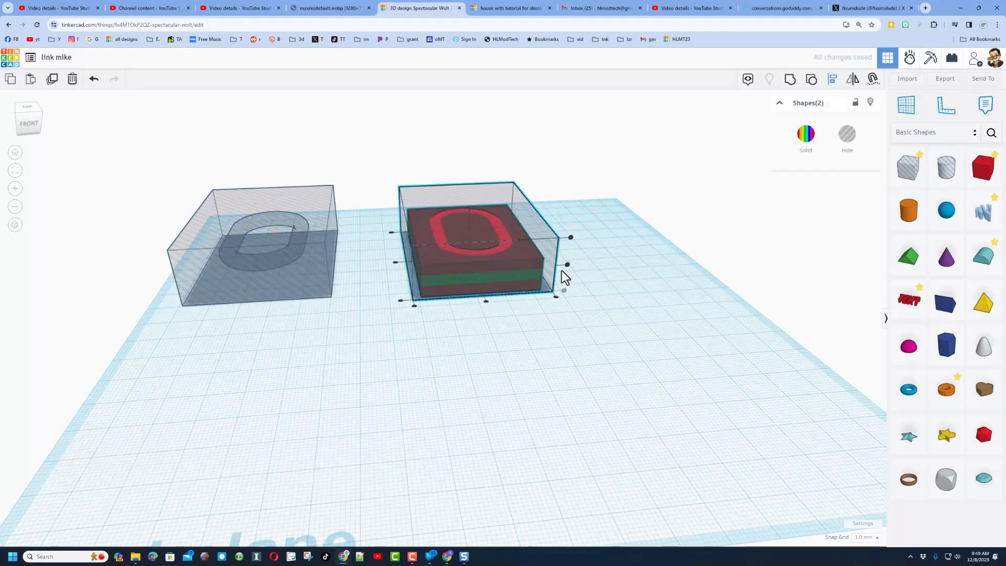
{"action": "left_click", "coordinate": [487, 301]}
{"action": "left_click", "coordinate": [394, 263]}
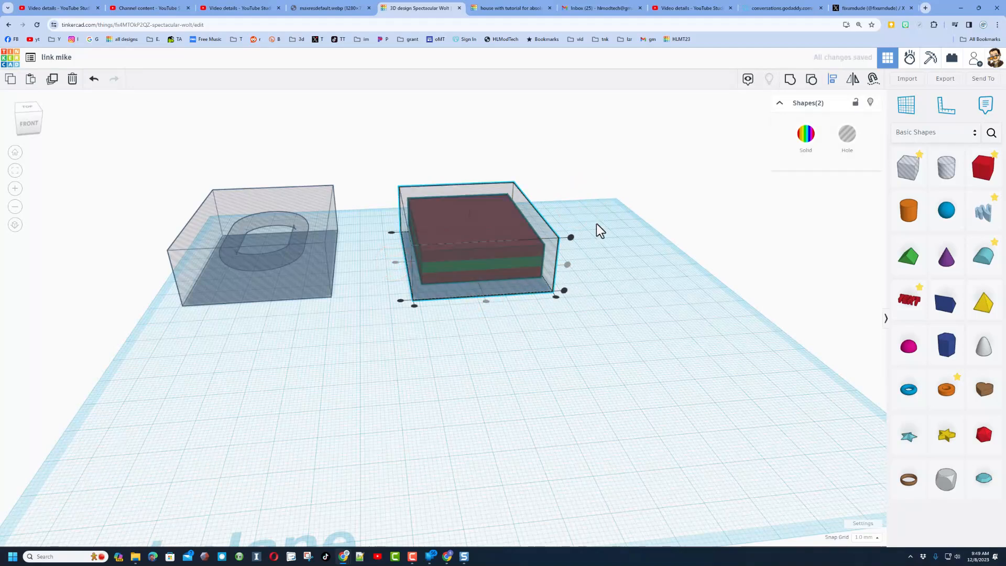
Step: Group the cutter with the layered block to carve out the red and green link
{"action": "left_click", "coordinate": [788, 80]}
{"action": "right_click_drag", "start_coordinate": [675, 289], "coordinate": [495, 316]}
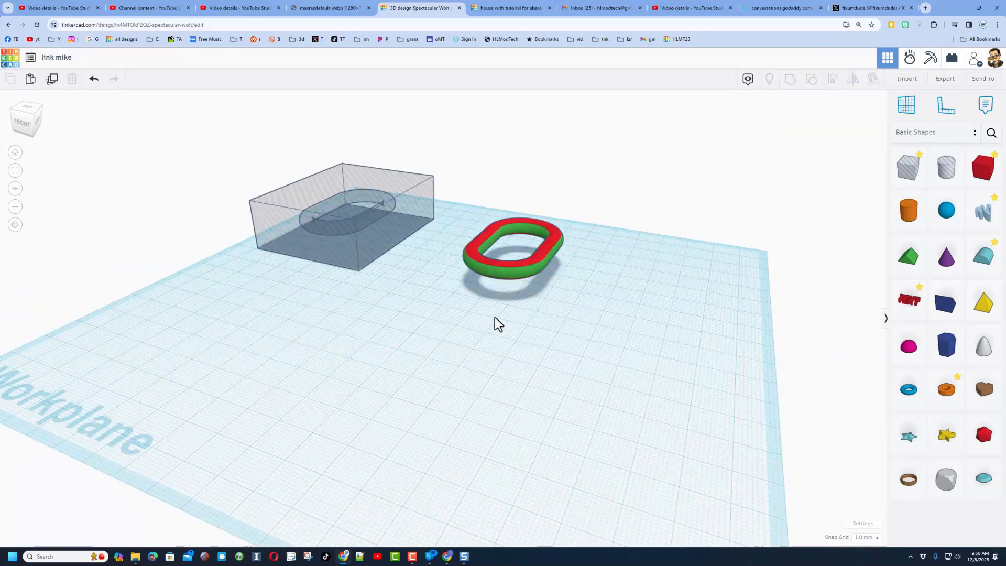
{"action": "right_click_drag", "start_coordinate": [495, 317], "coordinate": [643, 389]}
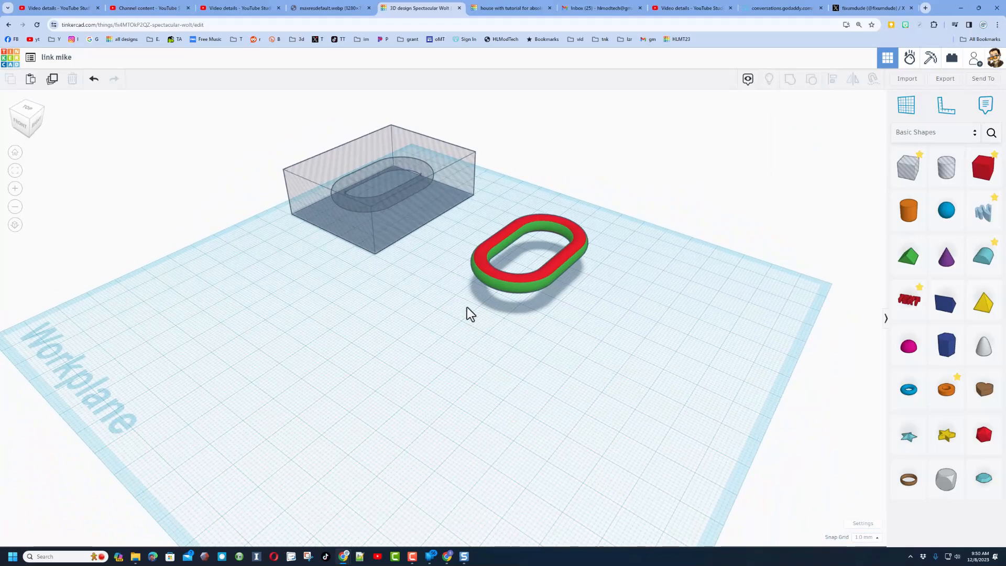
Step: Place a star on the front end of the link's upper face and shrink it about its center to about 8 by 7.6 mm
{"action": "key", "text": "c"}
{"action": "left_click", "coordinate": [905, 452]}
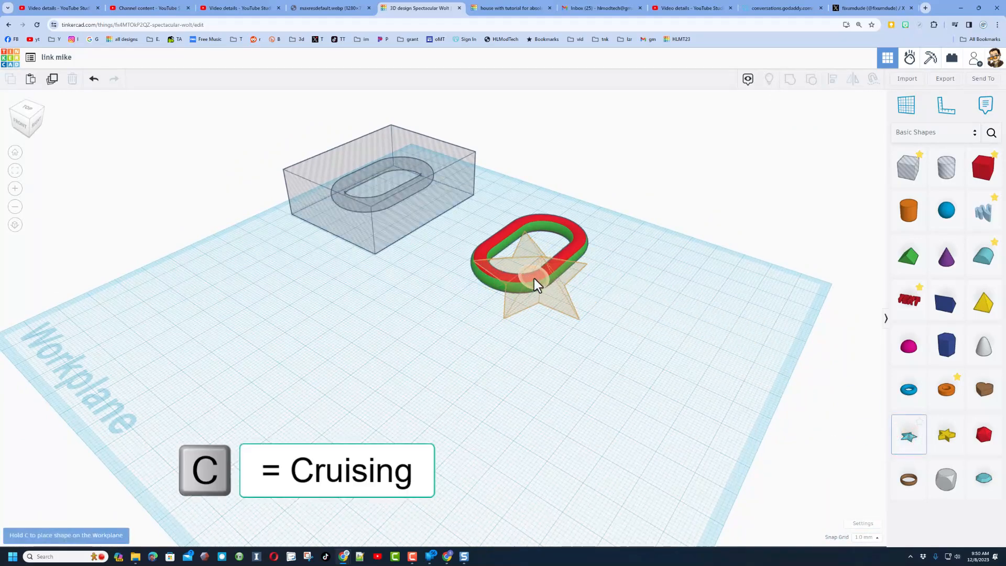
{"action": "left_click", "coordinate": [535, 279]}
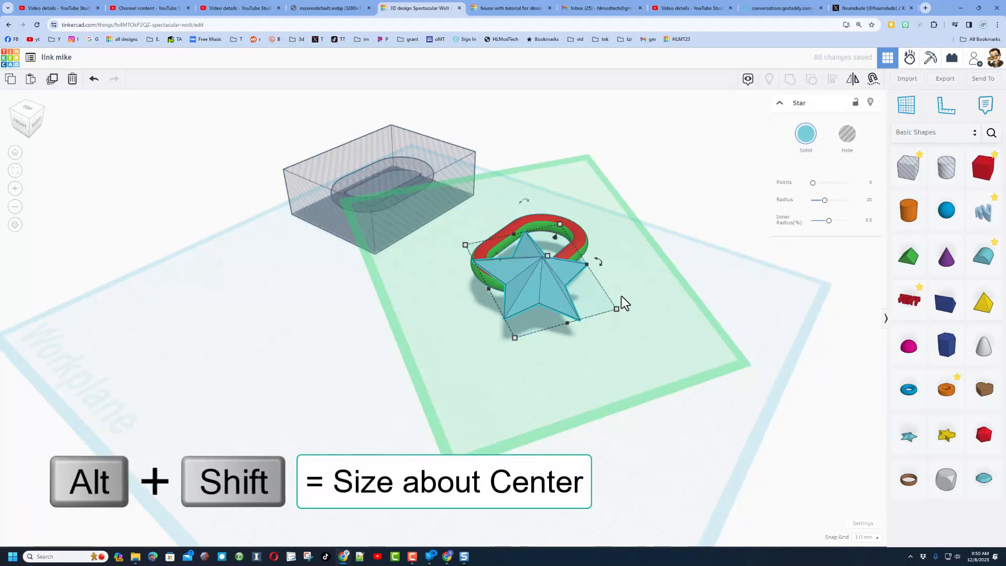
{"action": "left_click_drag", "start_coordinate": [616, 312], "coordinate": [545, 286], "text": "alt+shift"}
Step: Recolor the star on the link red
{"action": "left_click", "coordinate": [806, 134]}
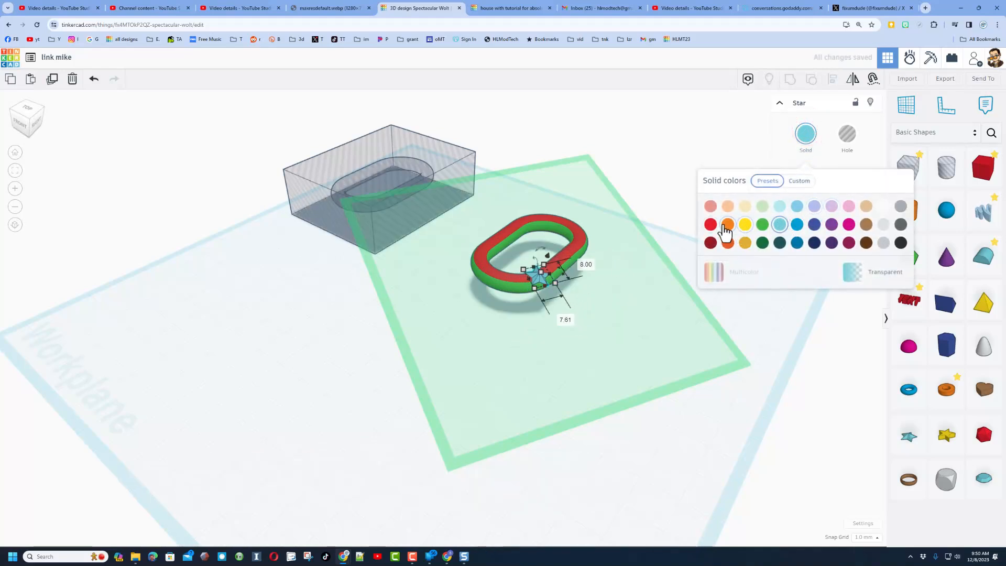
{"action": "left_click", "coordinate": [711, 226]}
{"action": "left_click", "coordinate": [613, 295]}
{"action": "scroll", "coordinate": [572, 287], "scroll_direction": "up", "scroll_amount": 4}
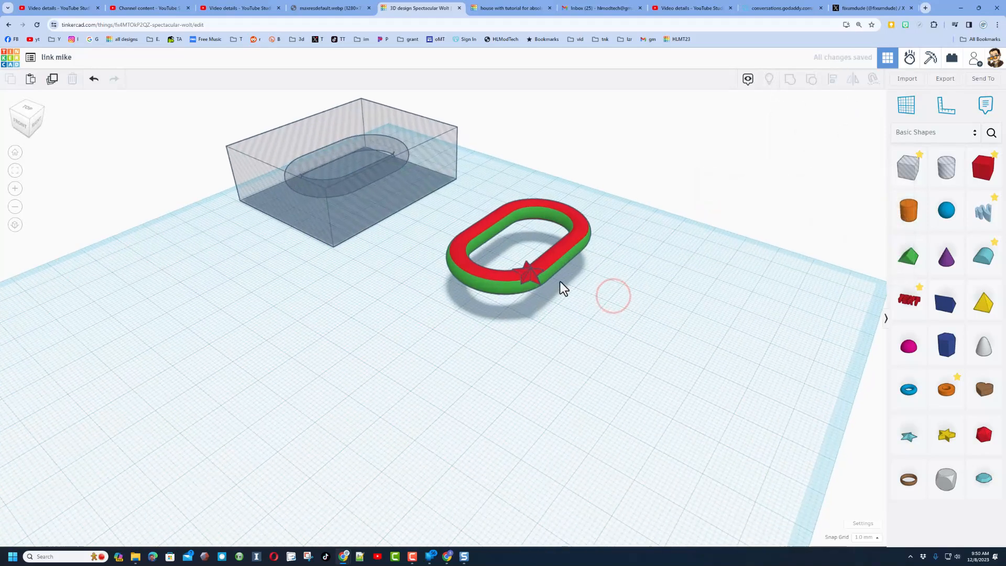
Step: Give the star on the link a custom gold color, hex cbb252
{"action": "left_click", "coordinate": [531, 273]}
{"action": "left_click", "coordinate": [806, 134]}
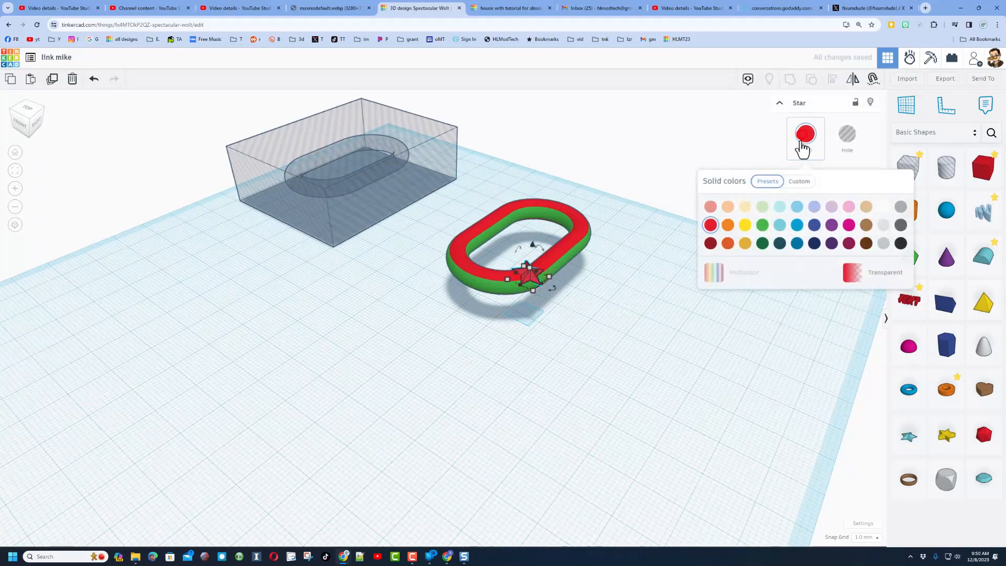
{"action": "left_click", "coordinate": [797, 183]}
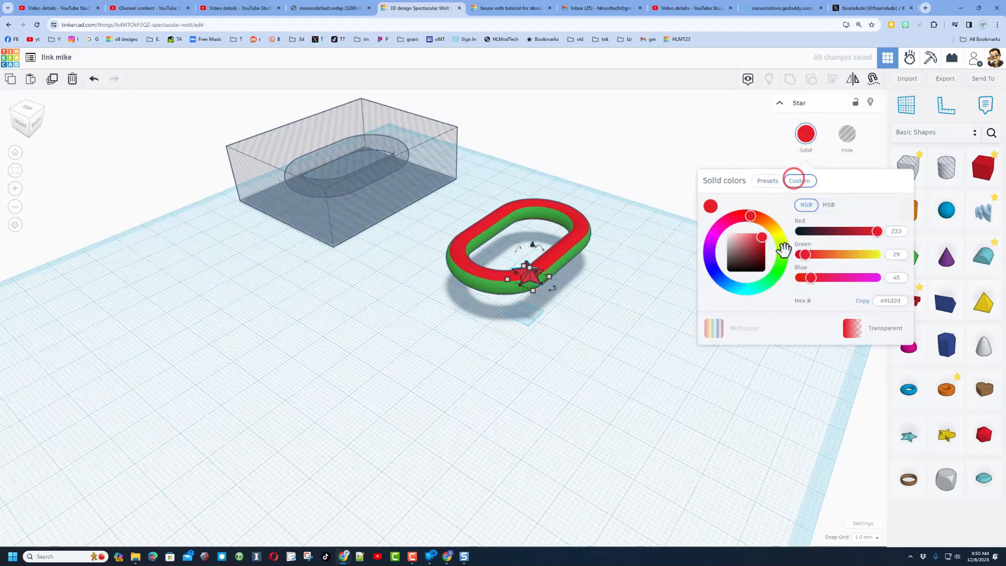
{"action": "left_click", "coordinate": [776, 226]}
{"action": "left_click_drag", "start_coordinate": [760, 239], "coordinate": [750, 241]}
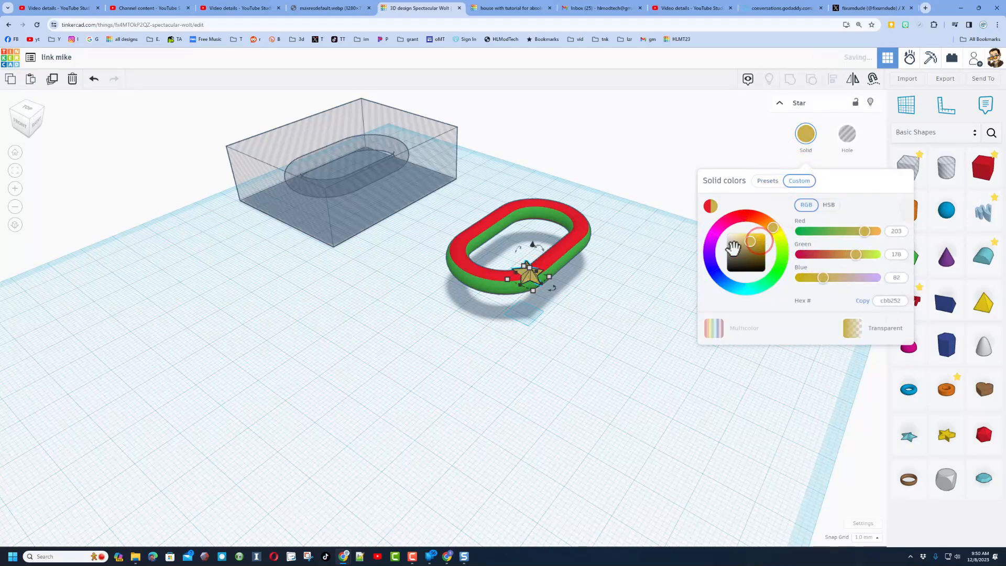
{"action": "left_click", "coordinate": [643, 280]}
Step: Place a text shape on the angled surface of the link's straight side and set its text to HLModTech
{"action": "right_click_drag", "start_coordinate": [644, 280], "coordinate": [858, 329]}
{"action": "left_click", "coordinate": [621, 282]}
{"action": "left_click_drag", "start_coordinate": [906, 309], "coordinate": [571, 306]}
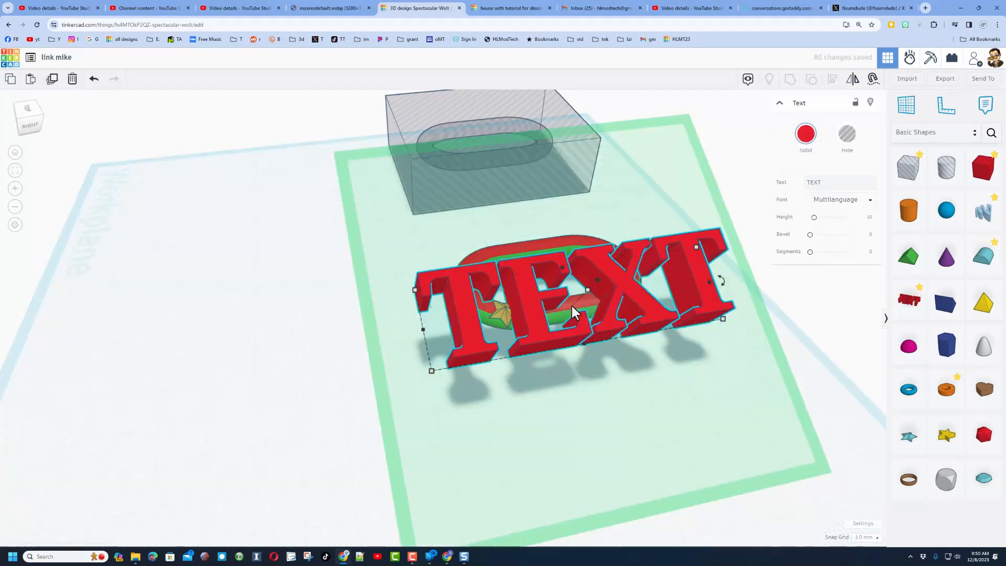
{"action": "left_click", "coordinate": [835, 178]}
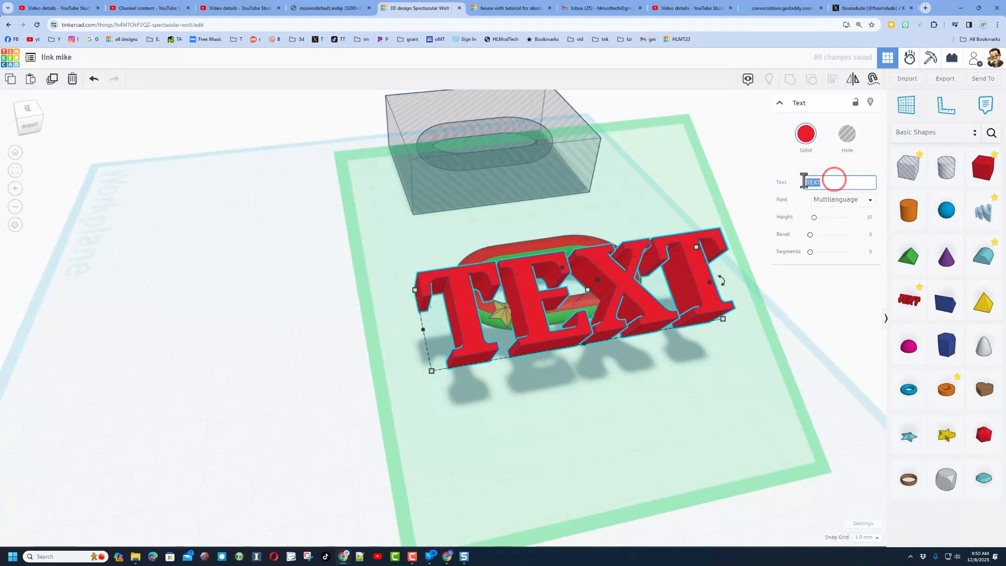
{"action": "type", "text": "HLMod"}
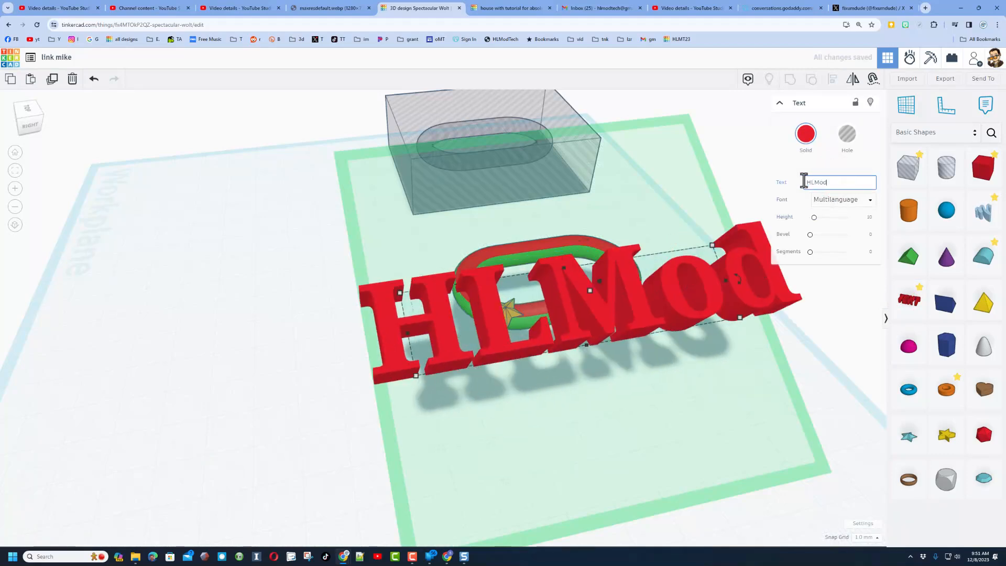
{"action": "type", "text": "Tec"}
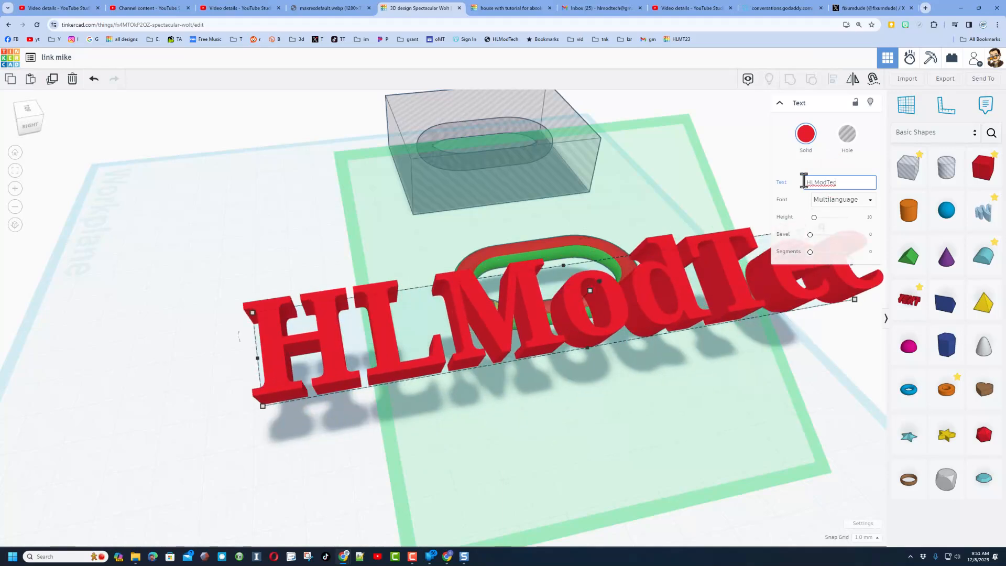
{"action": "type", "text": "h"}
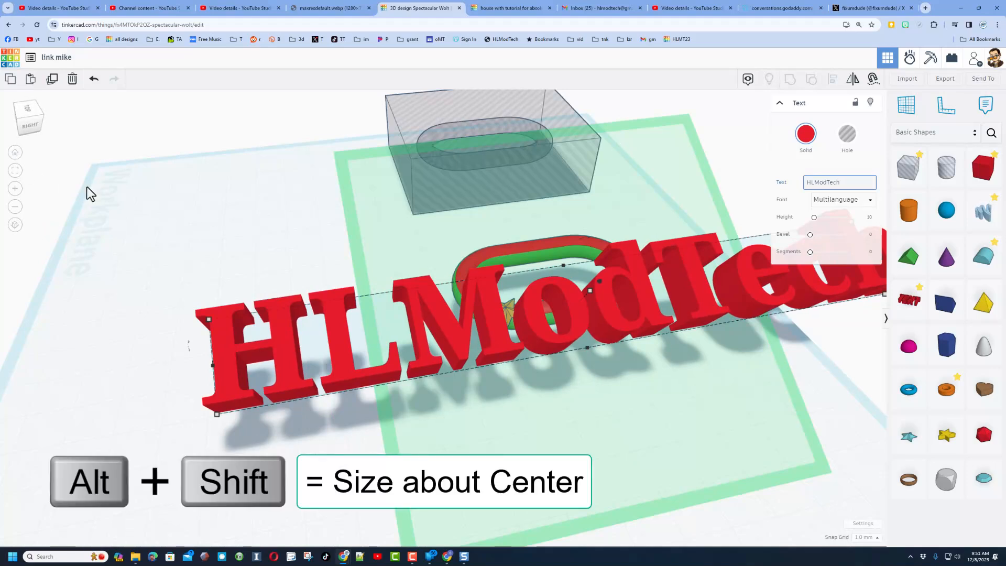
Step: Shrink the HLModTech text about its center to about 42.75 by 5.44 mm
{"action": "scroll", "coordinate": [297, 231], "scroll_direction": "down", "scroll_amount": 2}
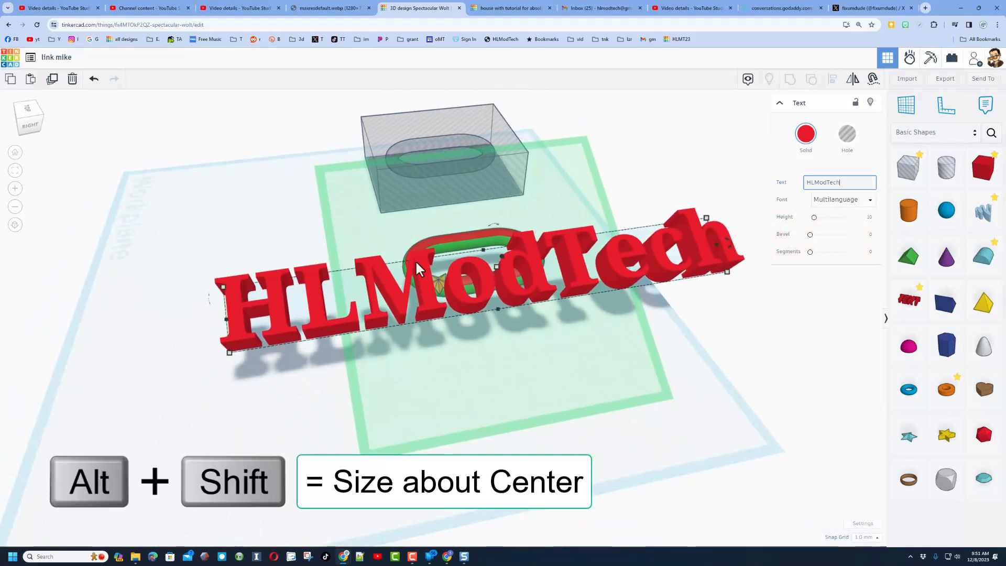
{"action": "left_click_drag", "start_coordinate": [727, 272], "coordinate": [491, 288], "text": "alt+shift"}
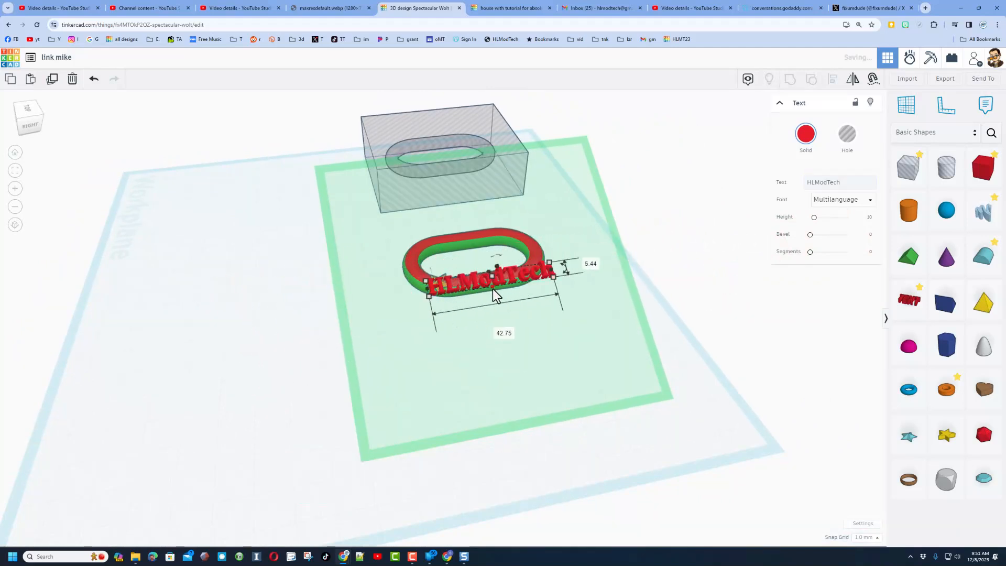
Step: Set the workplane on the text's front face and slide the text along that plane onto the link's straight side
{"action": "scroll", "coordinate": [490, 288], "scroll_direction": "up", "scroll_amount": 4}
{"action": "right_click_drag", "start_coordinate": [475, 282], "coordinate": [474, 246]}
{"action": "key", "text": "w"}
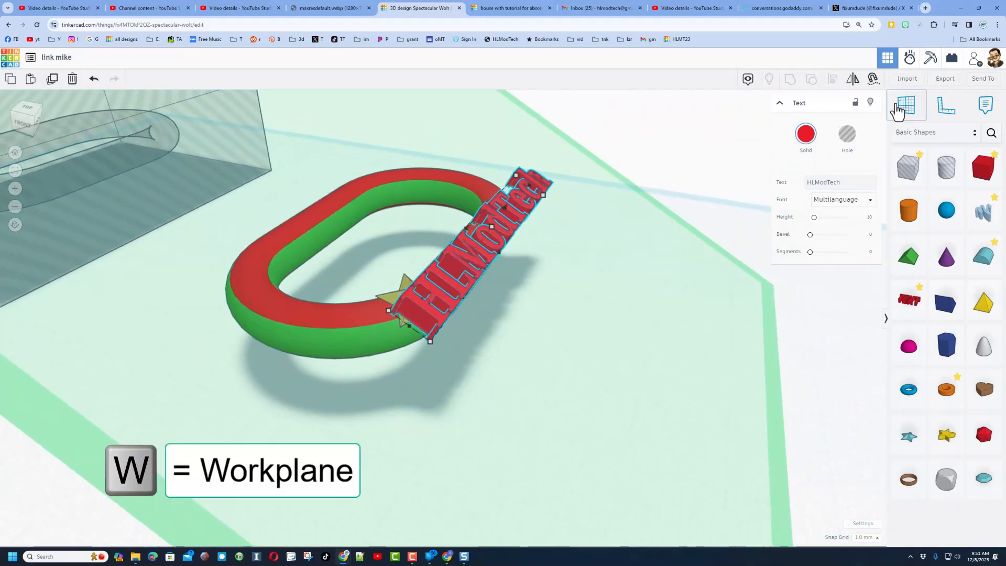
{"action": "left_click", "coordinate": [467, 257]}
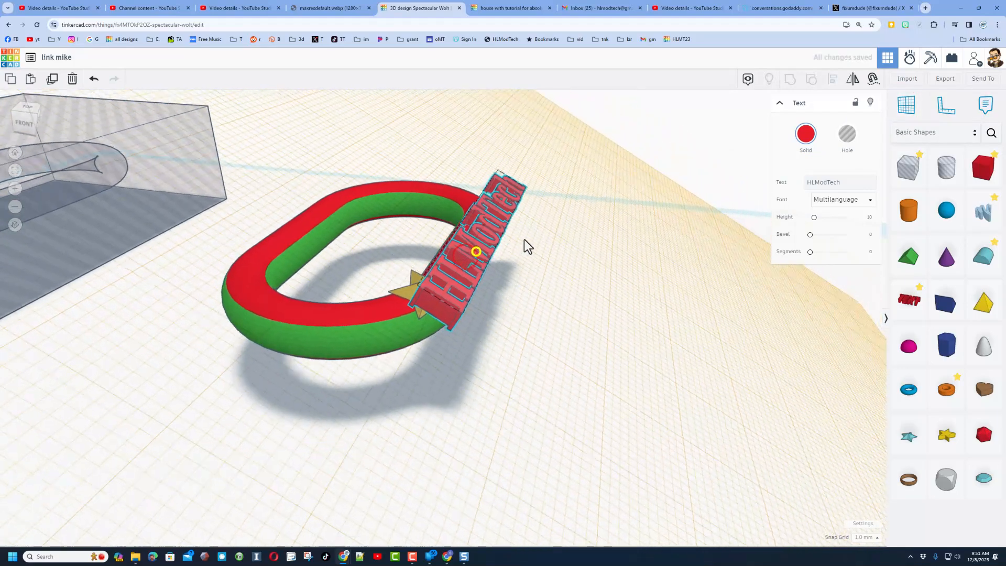
{"action": "right_click_drag", "start_coordinate": [452, 240], "coordinate": [489, 222]}
{"action": "left_click_drag", "start_coordinate": [507, 219], "coordinate": [495, 225]}
{"action": "right_click_drag", "start_coordinate": [494, 226], "coordinate": [318, 271]}
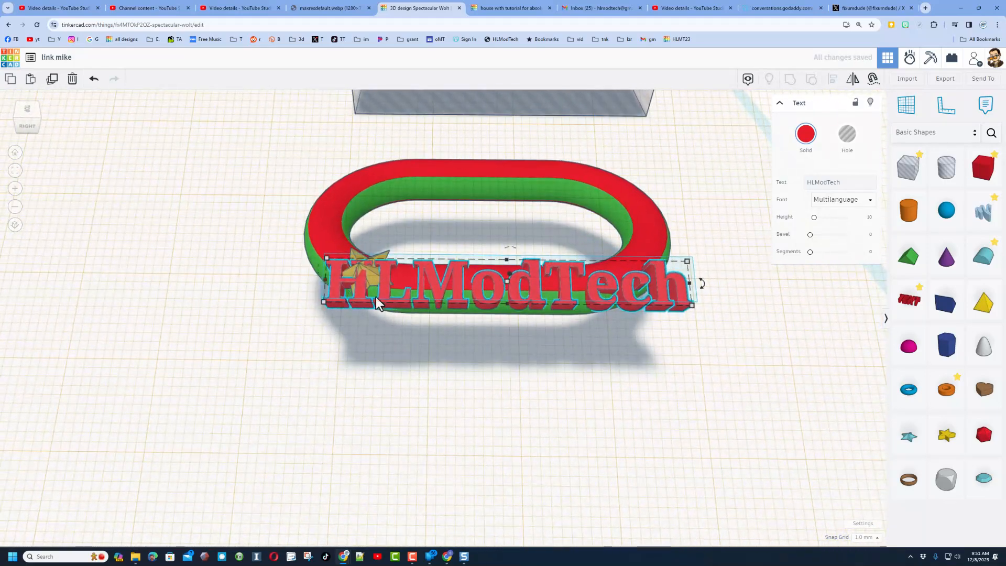
Step: Shrink the text about its center to about 28 by 3.66 mm and color it white
{"action": "left_click_drag", "start_coordinate": [699, 297], "coordinate": [625, 294]}
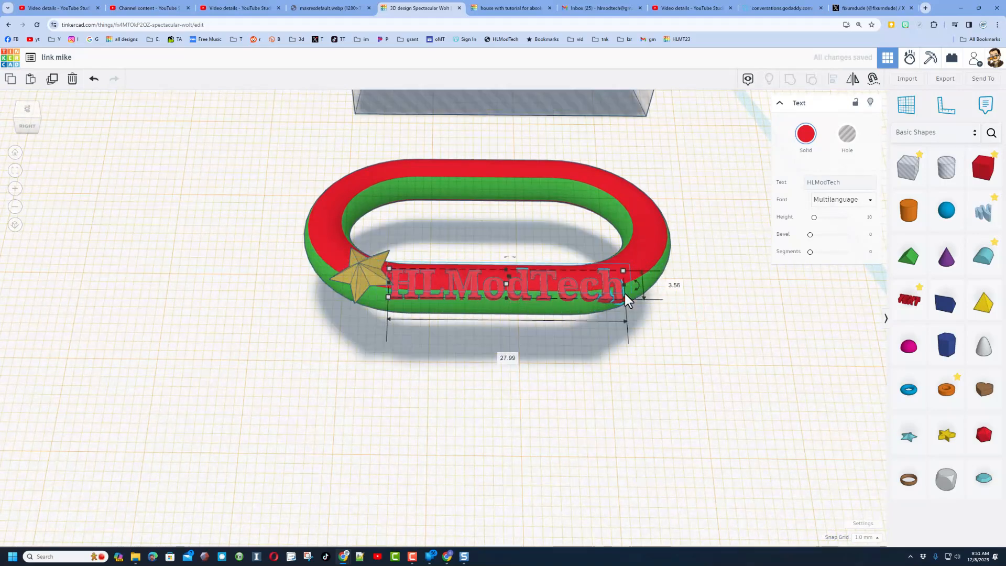
{"action": "left_click", "coordinate": [808, 137]}
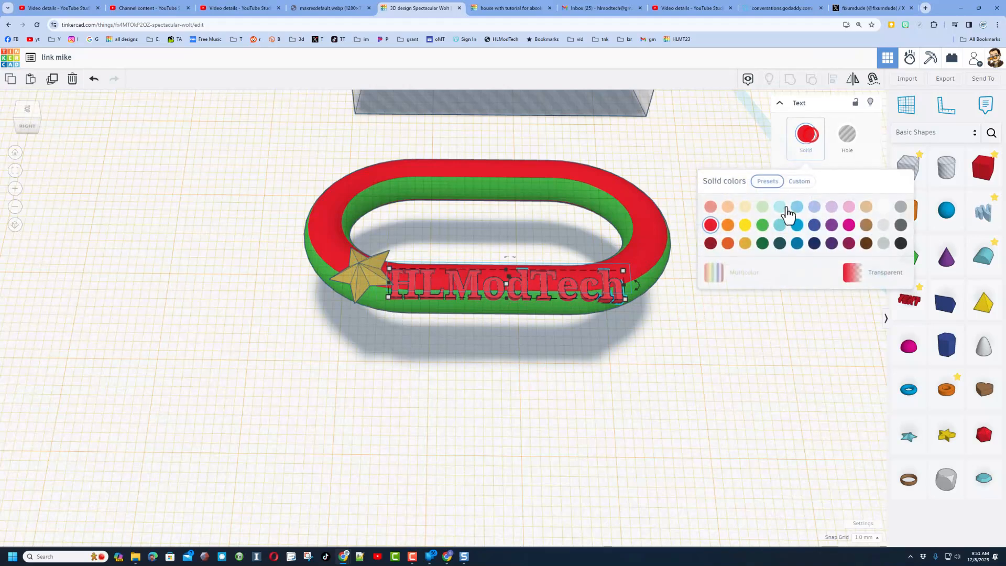
{"action": "left_click", "coordinate": [883, 206]}
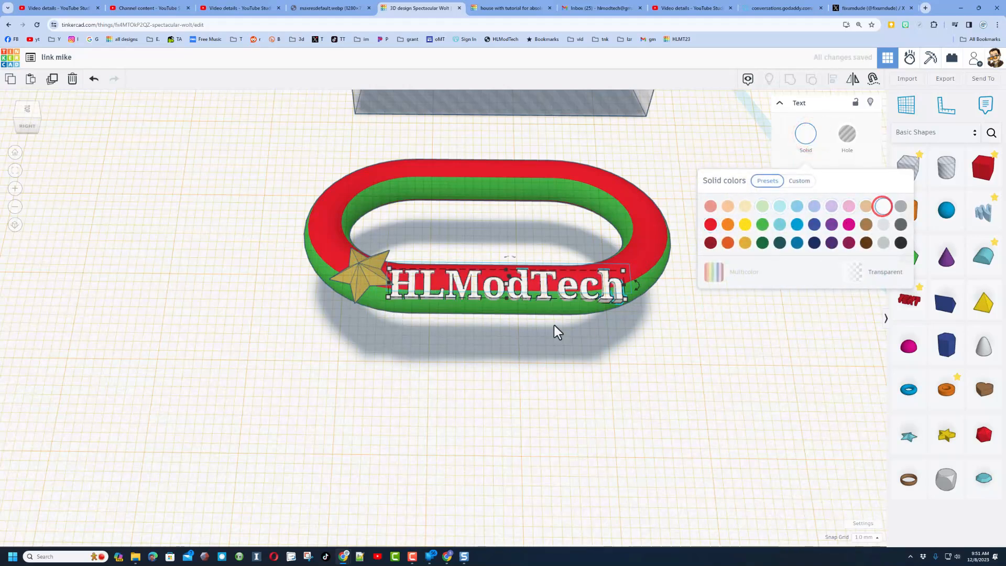
{"action": "left_click", "coordinate": [509, 371]}
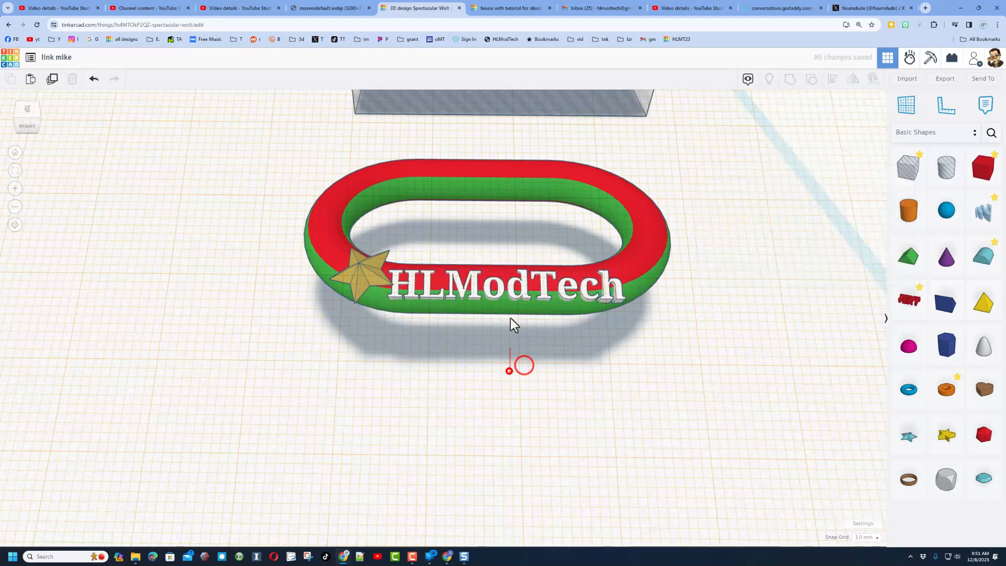
Step: Align the text with the link so both are centered along the link's length
{"action": "left_click", "coordinate": [495, 277]}
{"action": "key", "text": "l"}
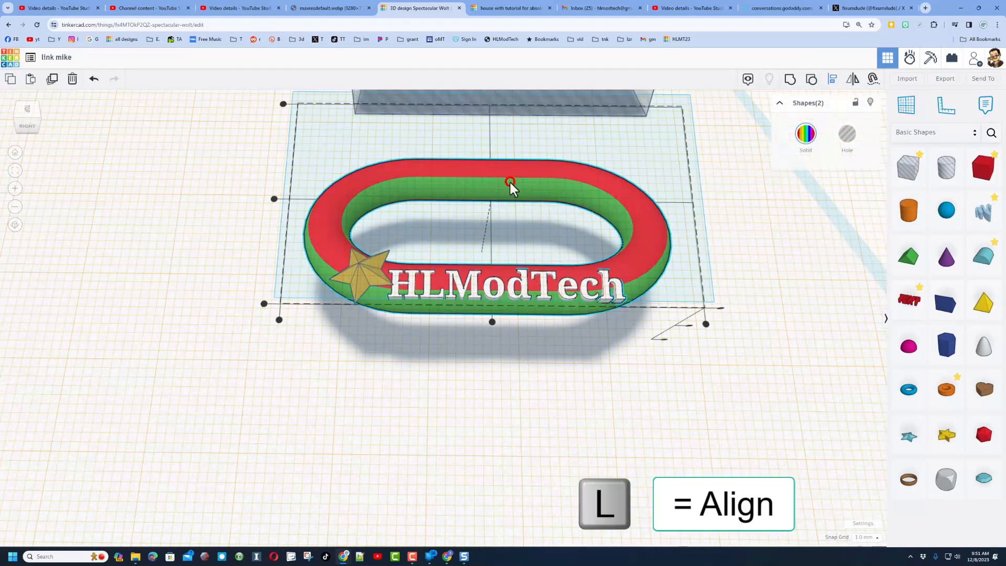
{"action": "left_click", "coordinate": [492, 323]}
{"action": "left_click", "coordinate": [472, 373]}
{"action": "right_click_drag", "start_coordinate": [472, 373], "coordinate": [610, 343]}
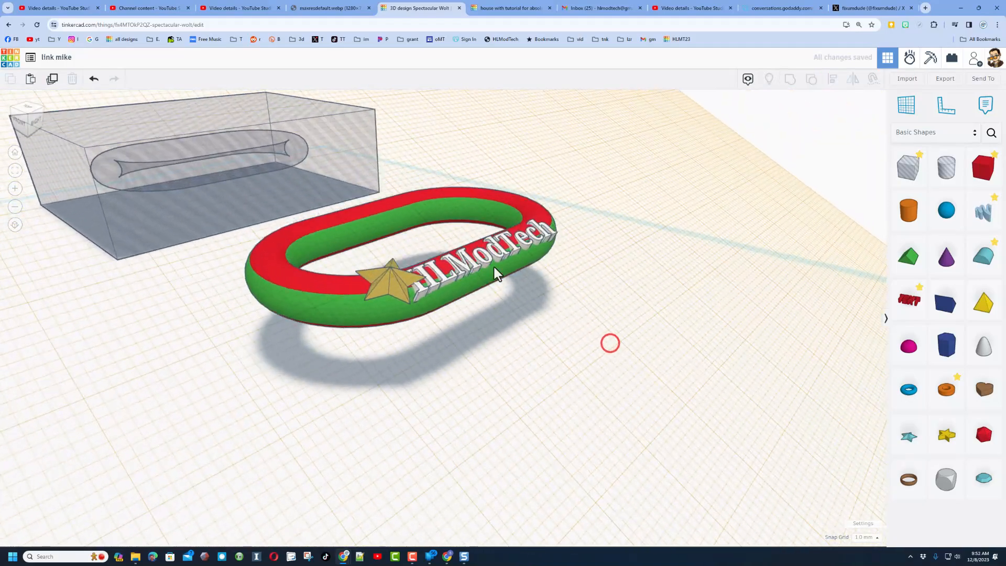
Step: Ungroup the link, then hide the hole cutter and the red and green layered block
{"action": "left_click", "coordinate": [299, 296]}
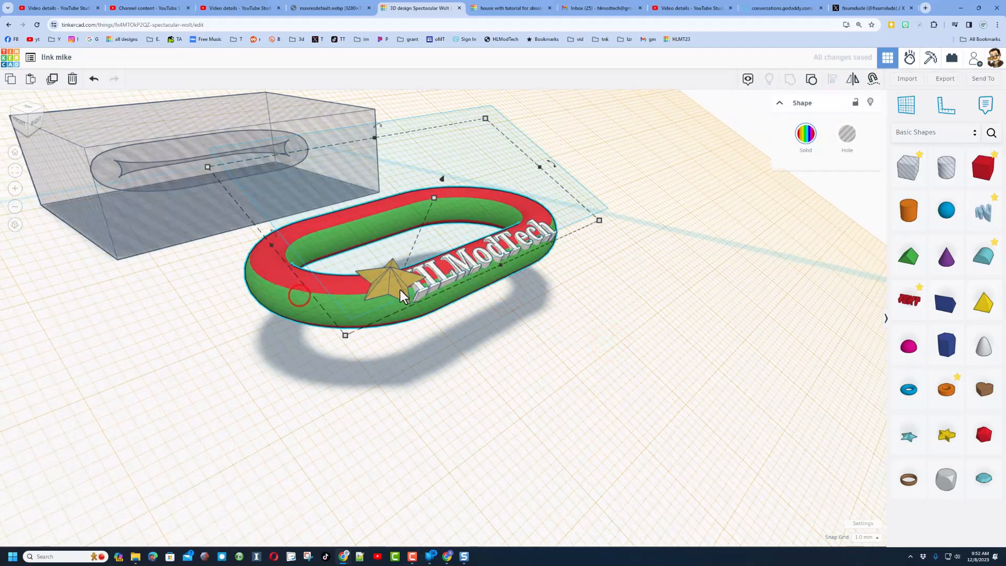
{"action": "left_click", "coordinate": [812, 79]}
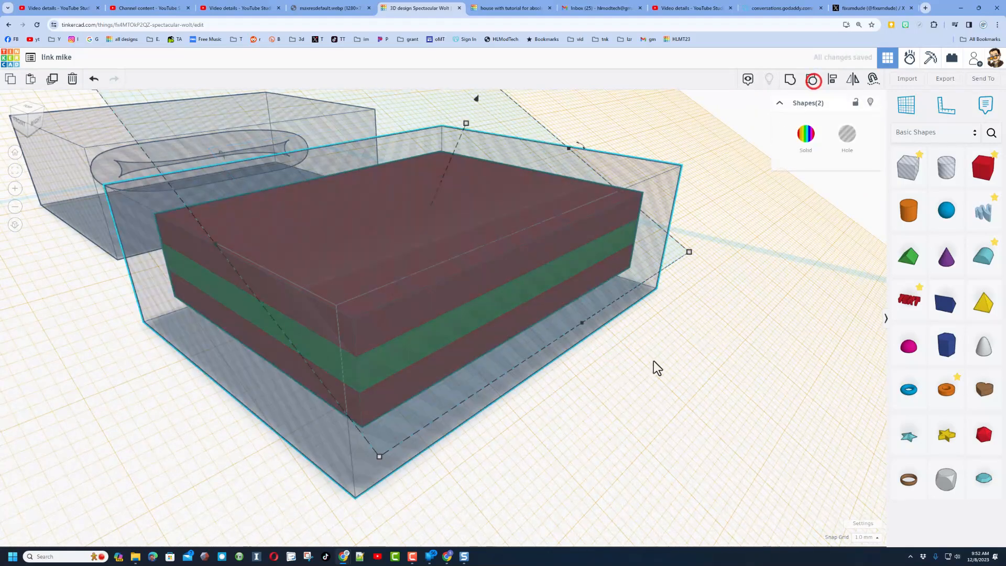
{"action": "left_click", "coordinate": [655, 365]}
{"action": "left_click", "coordinate": [661, 255]}
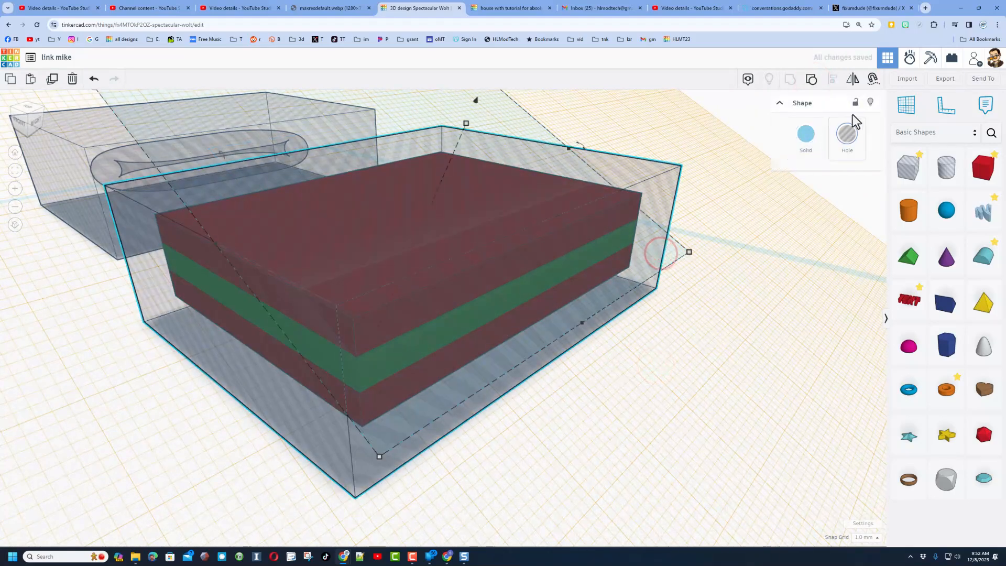
{"action": "left_click", "coordinate": [867, 105]}
{"action": "left_click", "coordinate": [377, 286]}
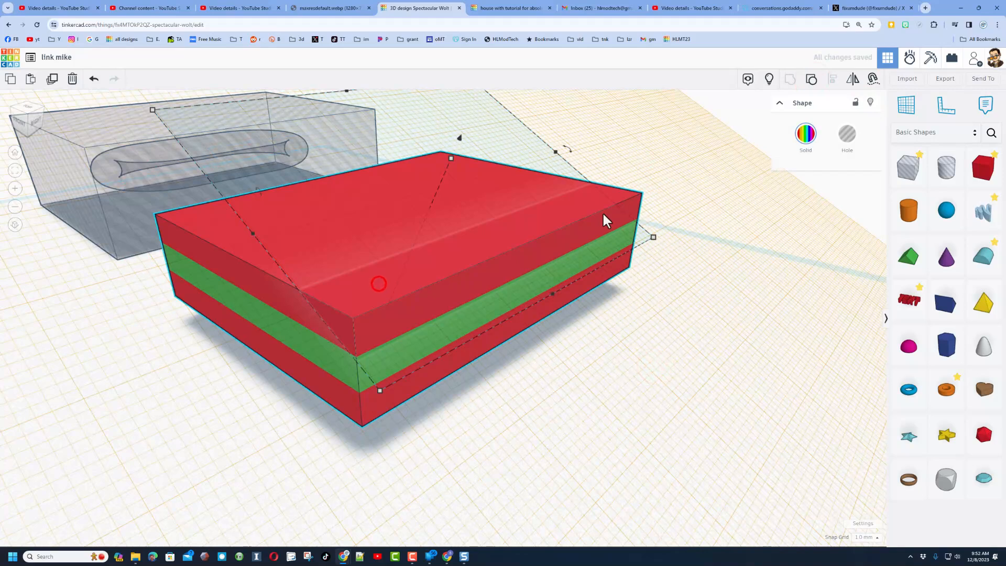
{"action": "left_click", "coordinate": [873, 103]}
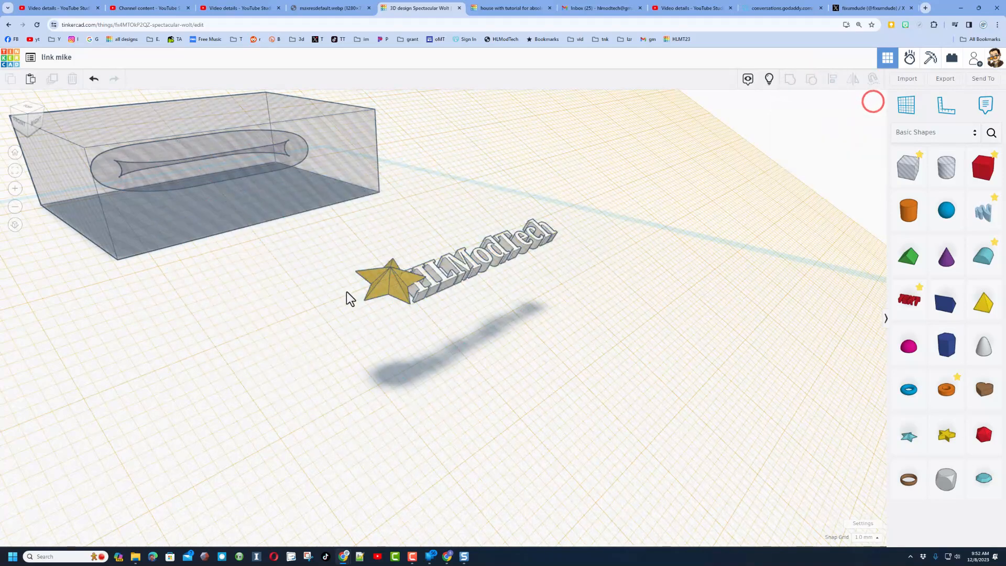
Step: Lock the gold star and unhide the layered block and its cutter
{"action": "left_click", "coordinate": [388, 287]}
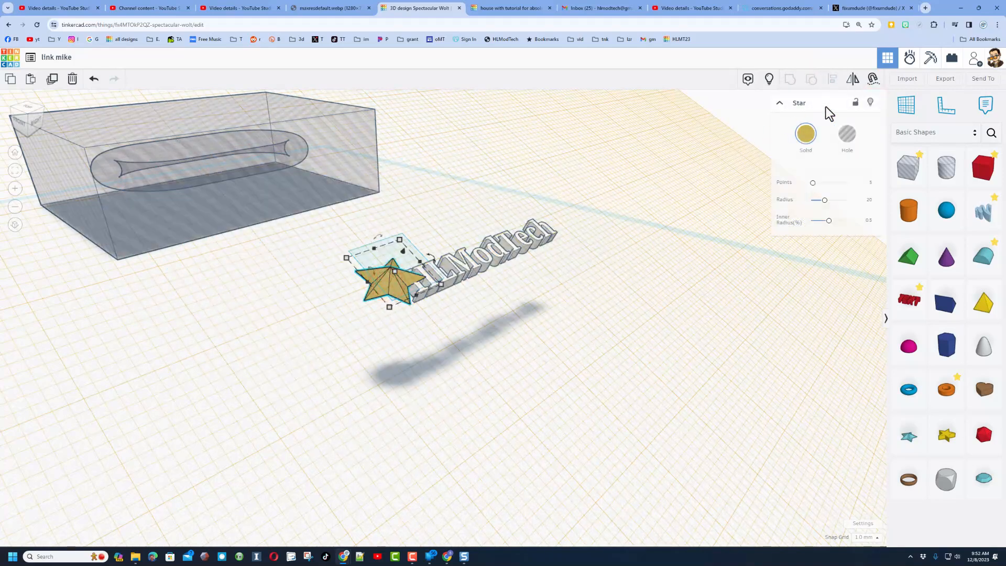
{"action": "left_click", "coordinate": [853, 104]}
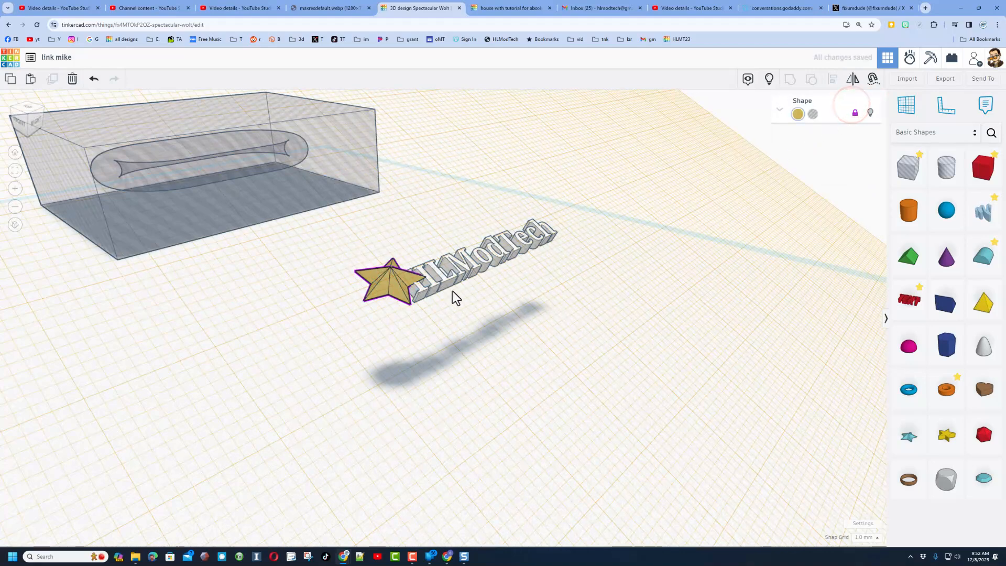
{"action": "left_click", "coordinate": [769, 79]}
Step: Return the workplane to the base grid and group the text, layered block and cutter in multicolor, without the locked star
{"action": "right_click_drag", "start_coordinate": [741, 218], "coordinate": [812, 225]}
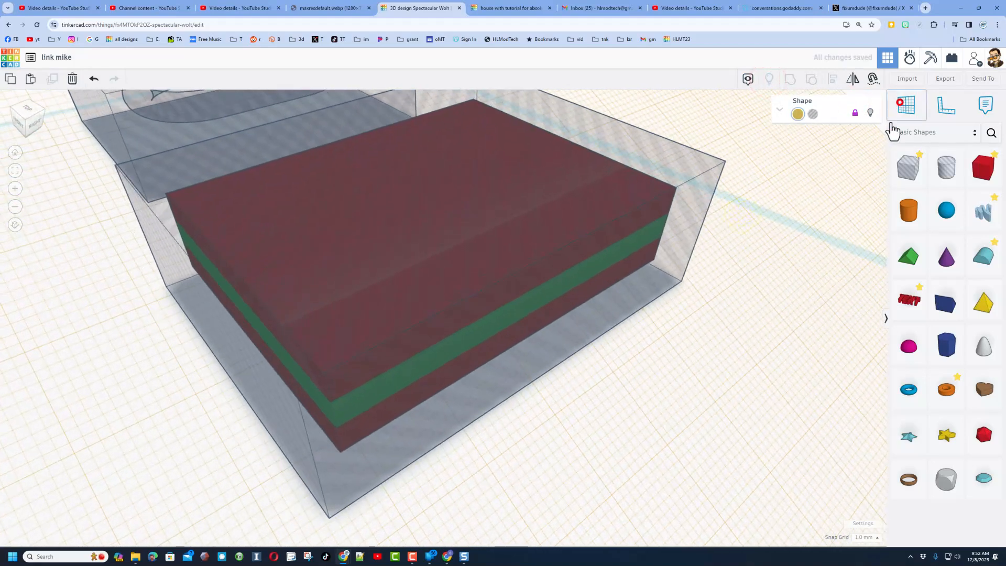
{"action": "left_click", "coordinate": [822, 228]}
{"action": "scroll", "coordinate": [809, 246], "scroll_direction": "down", "scroll_amount": 3}
{"action": "right_click_drag", "start_coordinate": [759, 297], "coordinate": [533, 347]}
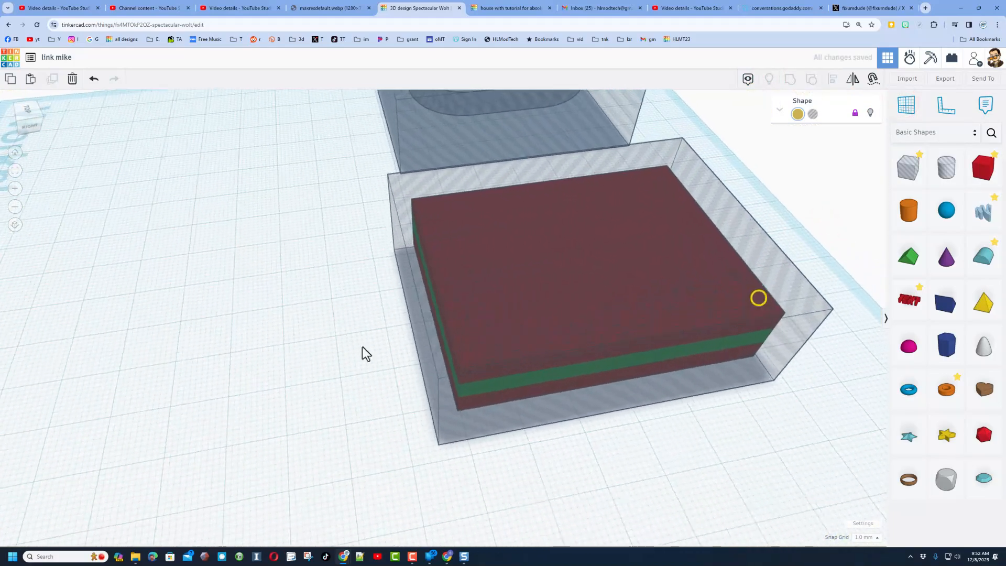
{"action": "left_click_drag", "start_coordinate": [281, 260], "coordinate": [856, 343]}
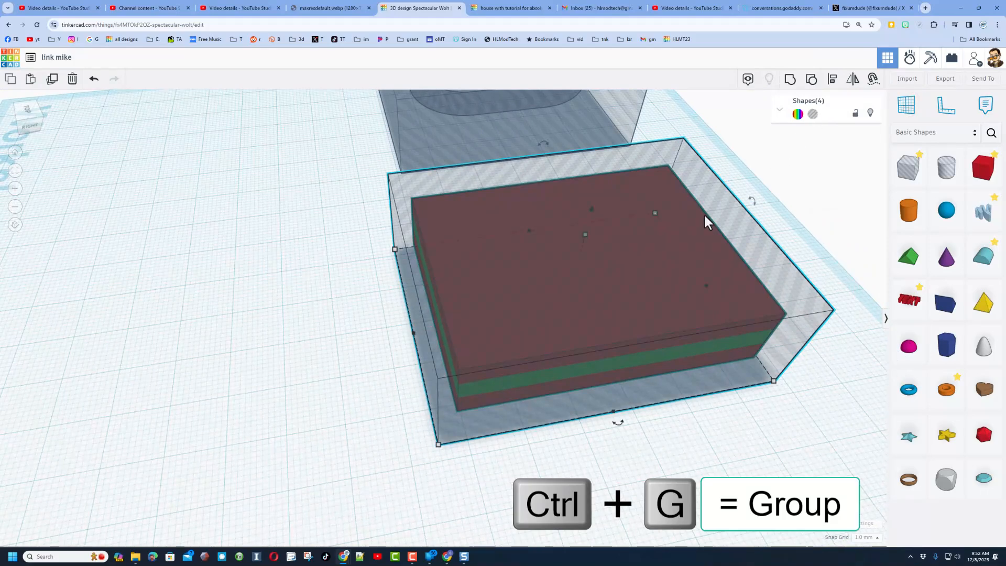
{"action": "left_click", "coordinate": [790, 80]}
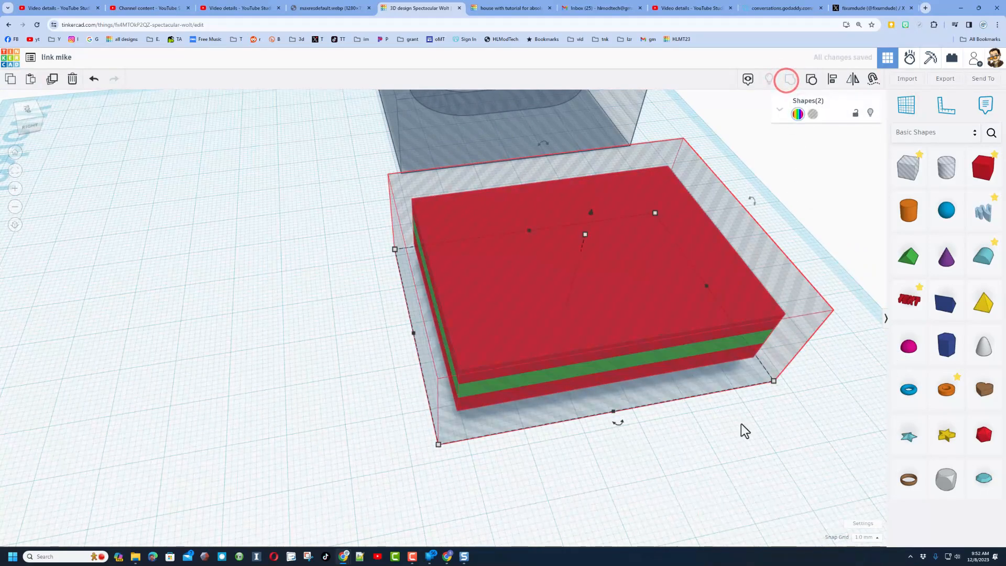
{"action": "right_click_drag", "start_coordinate": [730, 421], "coordinate": [665, 441]}
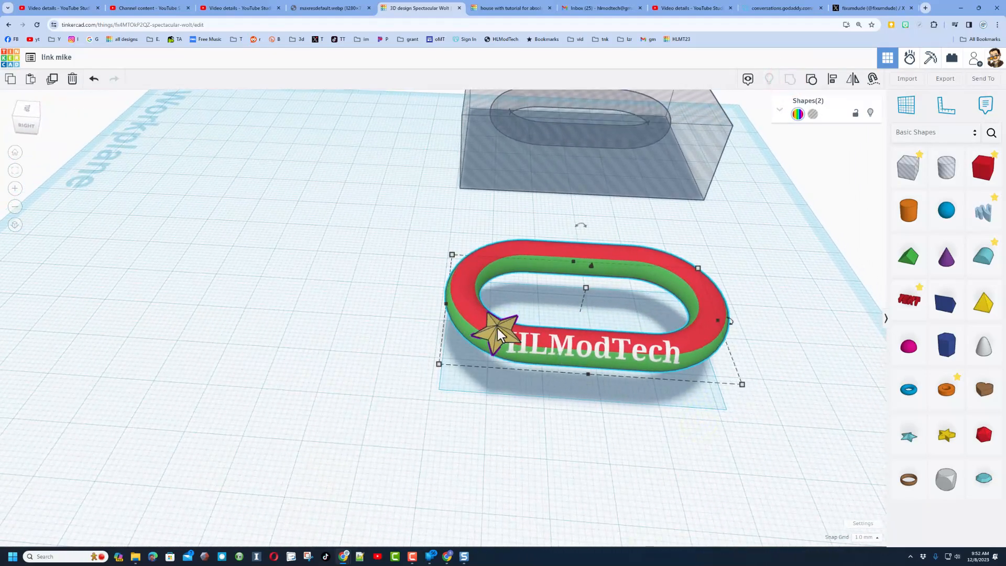
{"action": "right_click_drag", "start_coordinate": [510, 436], "coordinate": [613, 336]}
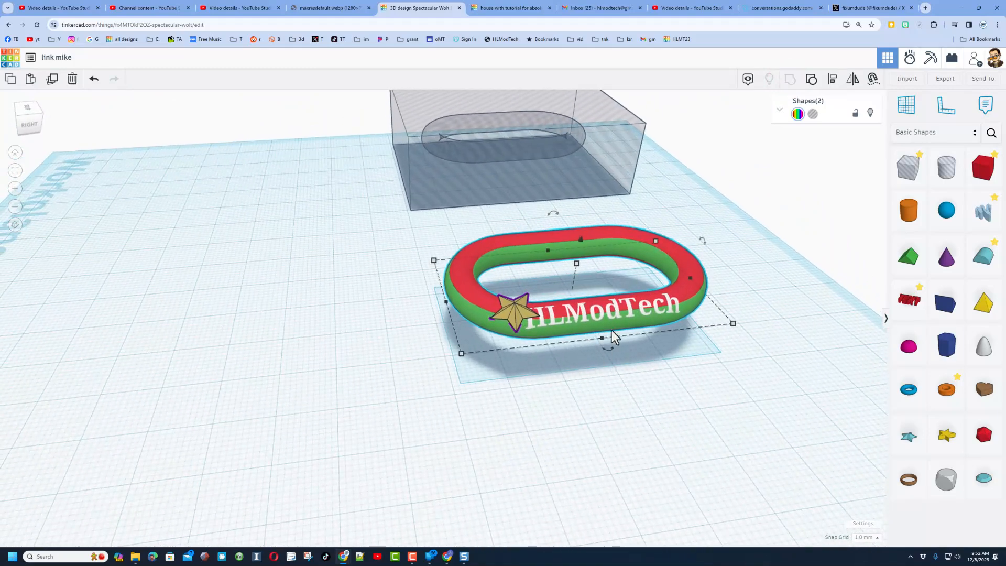
{"action": "left_click", "coordinate": [796, 114]}
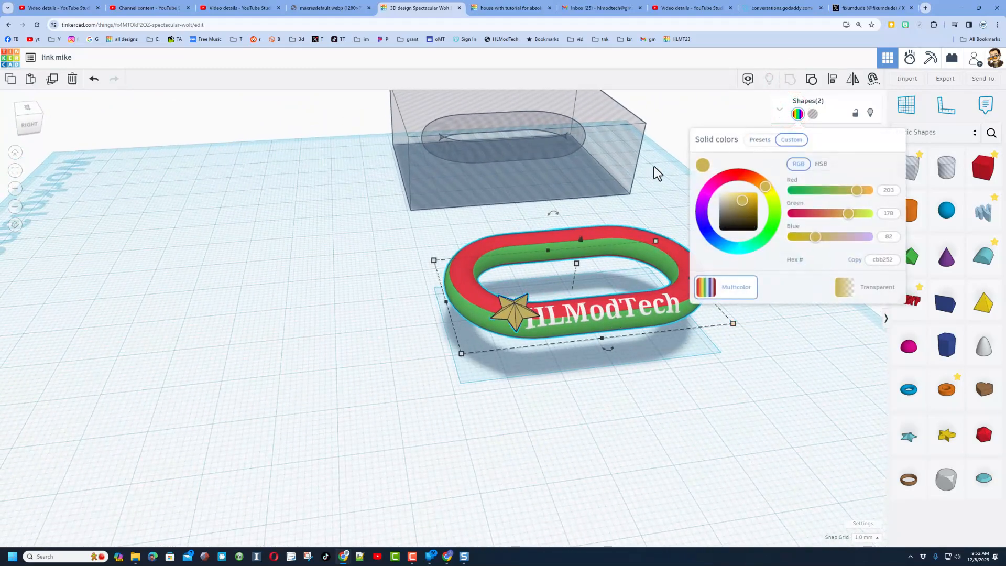
{"action": "left_click", "coordinate": [644, 187]}
Step: Unlock the gold star on the link
{"action": "right_click_drag", "start_coordinate": [630, 227], "coordinate": [589, 269]}
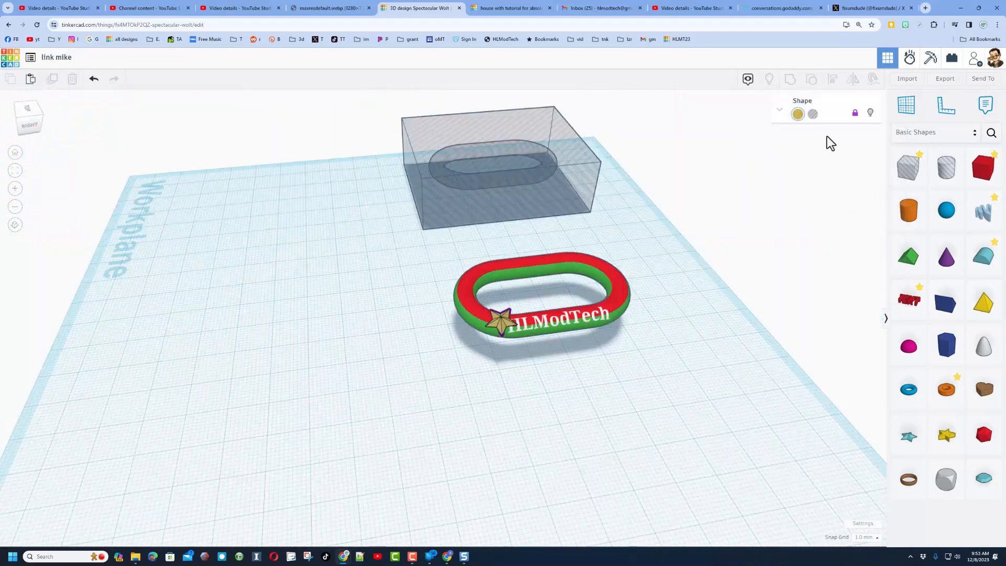
{"action": "left_click", "coordinate": [854, 115]}
{"action": "left_click", "coordinate": [649, 312]}
{"action": "left_click", "coordinate": [492, 330]}
{"action": "left_click", "coordinate": [390, 289]}
Step: Duplicate the spare link cutter and move the copy 91 mm sideways and 21 mm forward
{"action": "left_click", "coordinate": [455, 208]}
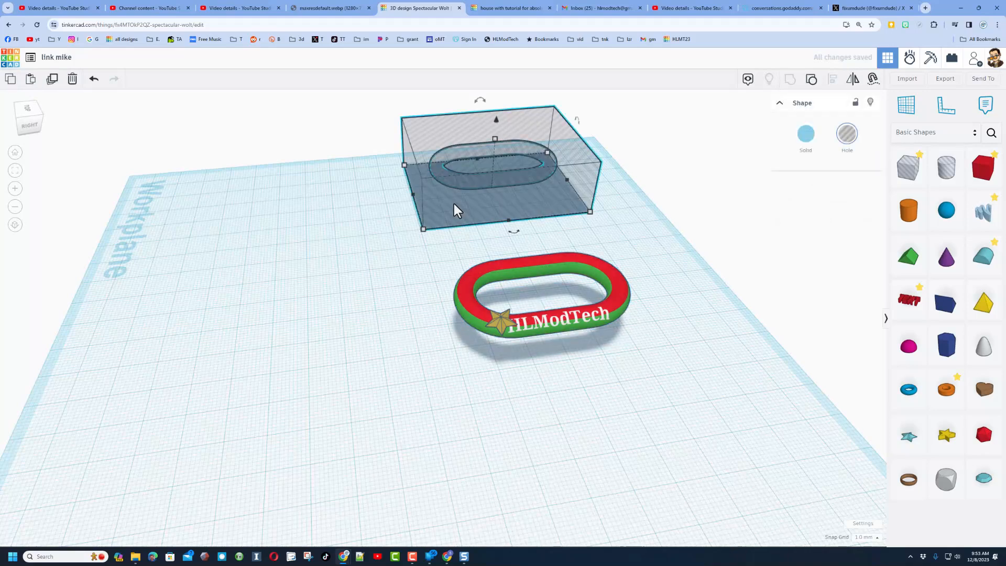
{"action": "key", "text": "ctrl+d"}
{"action": "left_click_drag", "start_coordinate": [454, 210], "coordinate": [166, 274]}
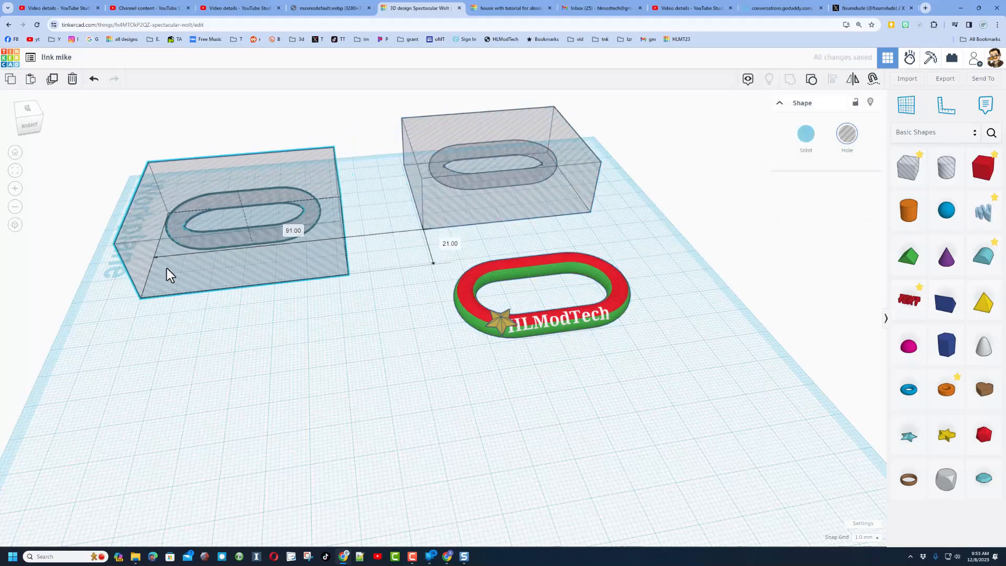
{"action": "right_click_drag", "start_coordinate": [385, 348], "coordinate": [356, 354]}
{"action": "left_click", "coordinate": [248, 381]}
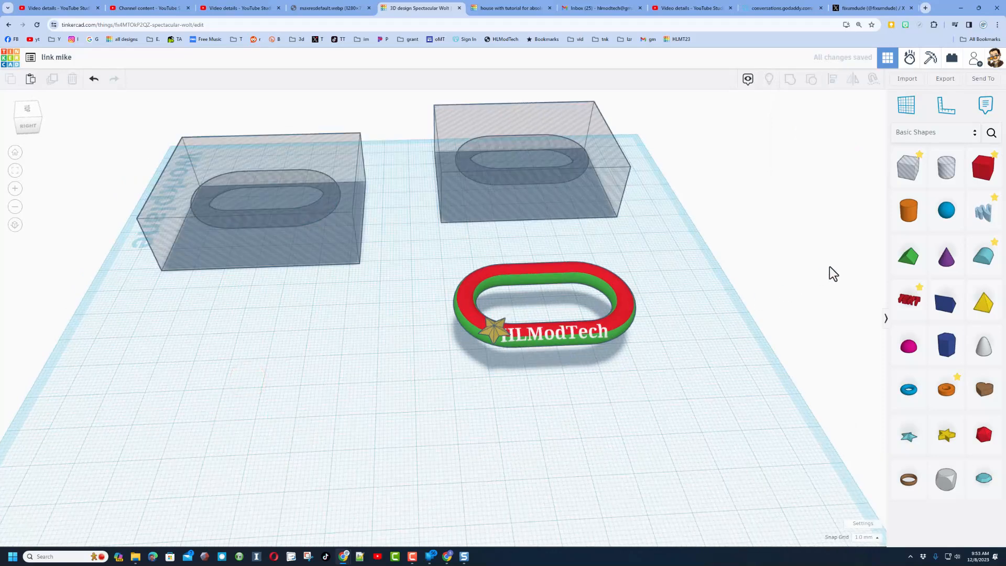
Step: Add a red box in front of the cutter nearest the workplane corner, scale it uniformly to 10 mm and shift it sideways
{"action": "left_click", "coordinate": [976, 171]}
{"action": "left_click_drag", "start_coordinate": [245, 331], "coordinate": [230, 329], "text": "shift"}
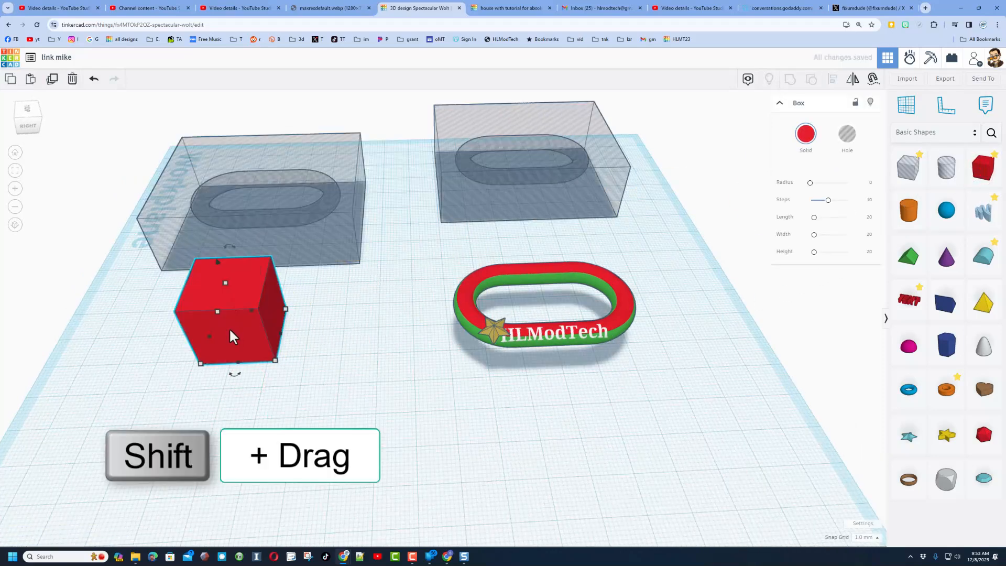
{"action": "left_click_drag", "start_coordinate": [223, 287], "coordinate": [277, 320], "text": "shift"}
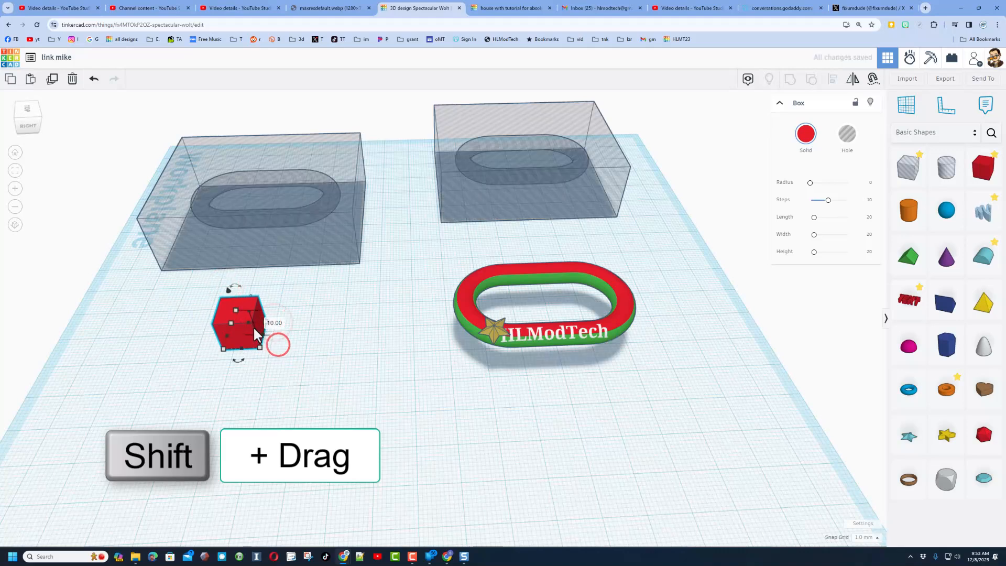
{"action": "left_click", "coordinate": [322, 373]}
{"action": "left_click_drag", "start_coordinate": [234, 340], "coordinate": [176, 335]}
{"action": "key", "text": "d"}
{"action": "left_click", "coordinate": [239, 356]}
{"action": "left_click", "coordinate": [165, 327]}
{"action": "left_click", "coordinate": [206, 382]}
{"action": "left_click", "coordinate": [190, 346]}
Step: Duplicate the small box, move the copy sideways so it sits flush beside the original, and color it green
{"action": "key", "text": "ctrl+d"}
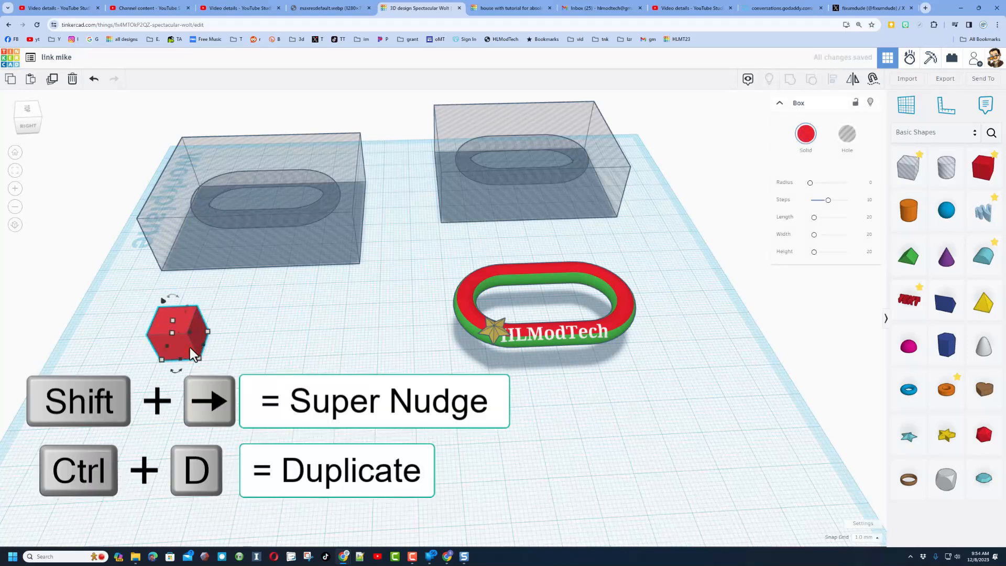
{"action": "key", "text": "shift+Right"}
{"action": "key", "text": "shift+Right"}
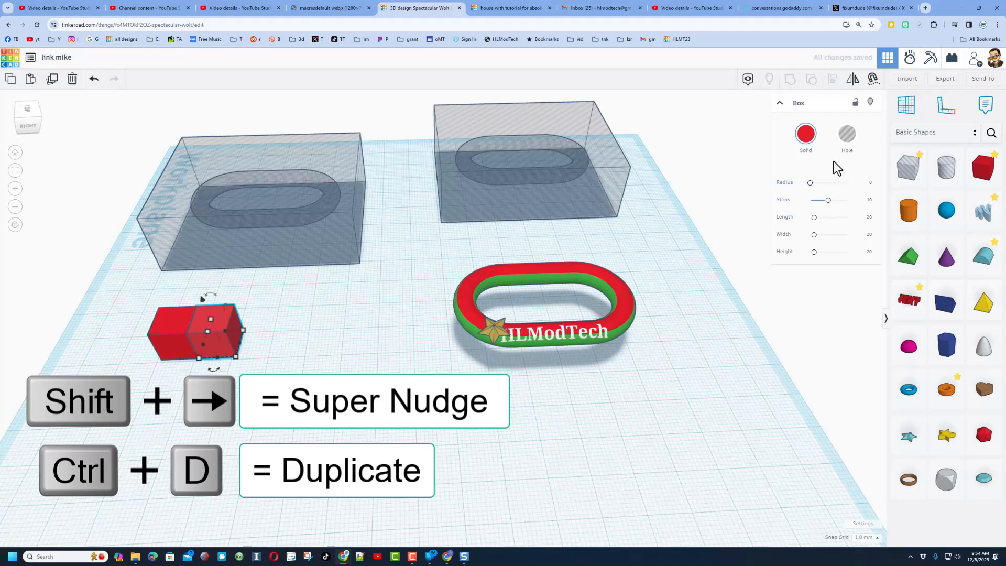
{"action": "left_click", "coordinate": [805, 135]}
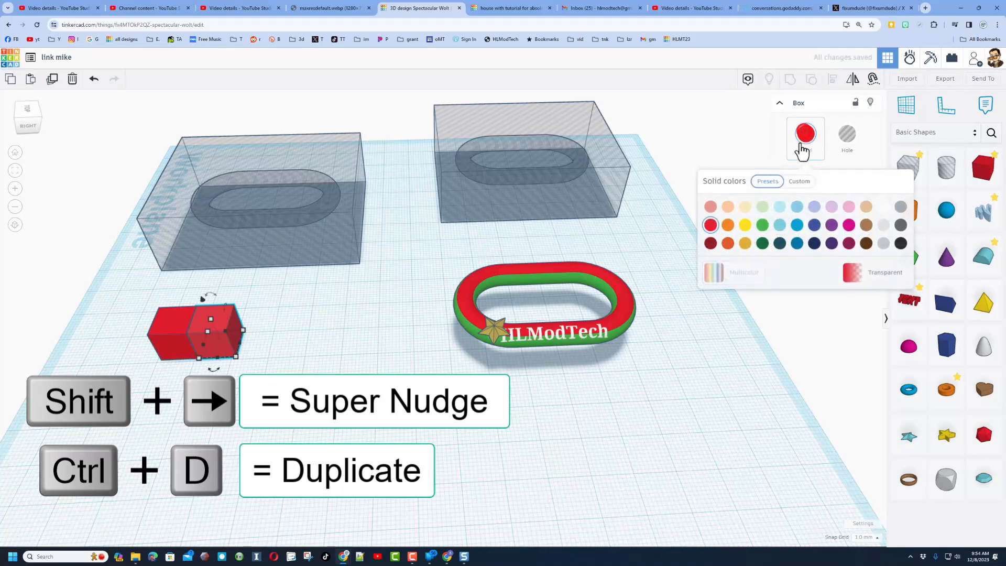
{"action": "left_click", "coordinate": [763, 224]}
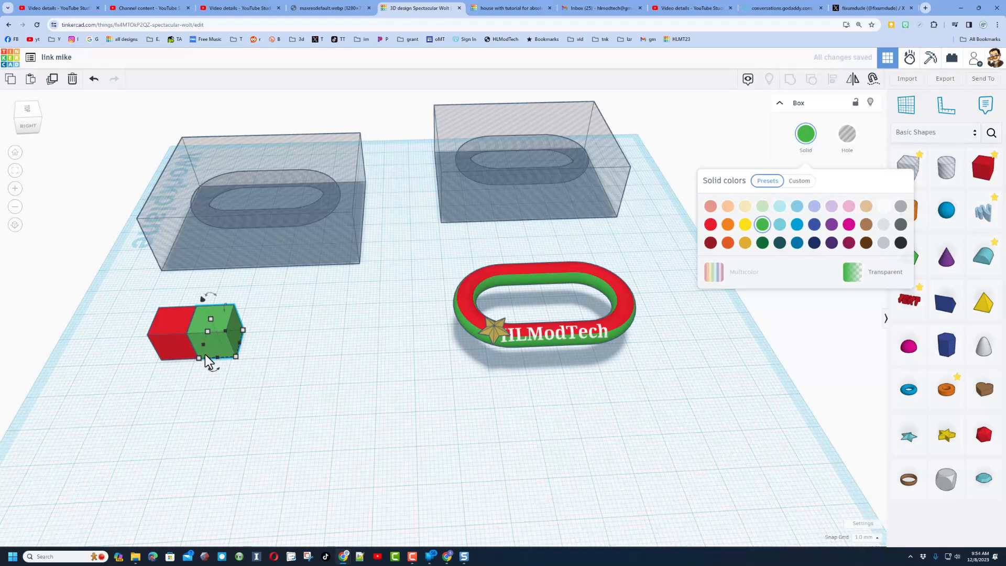
Step: Repeat the spaced duplication three times to extend the boxes into a row of five
{"action": "key", "text": "ctrl+d"}
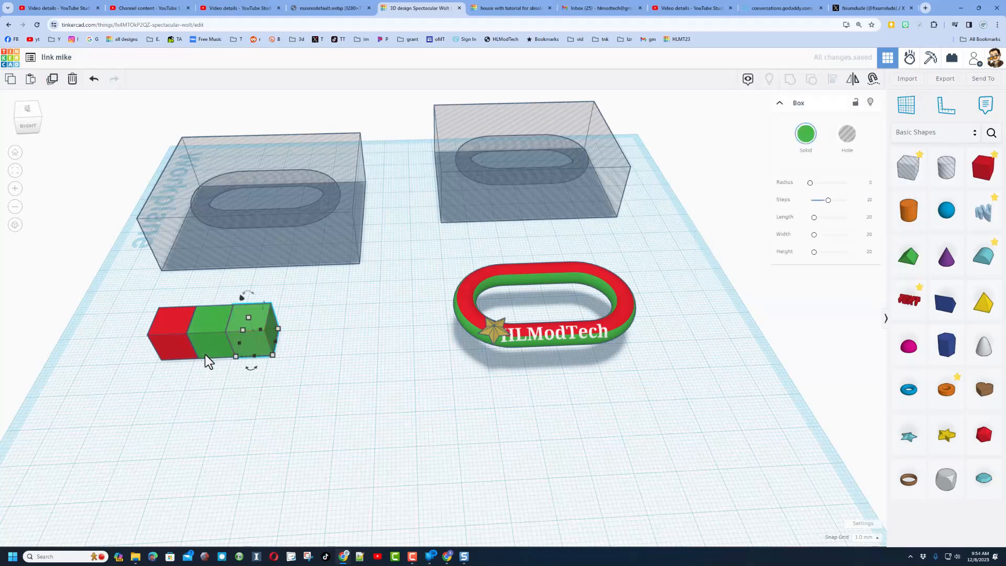
{"action": "key", "text": "ctrl+d"}
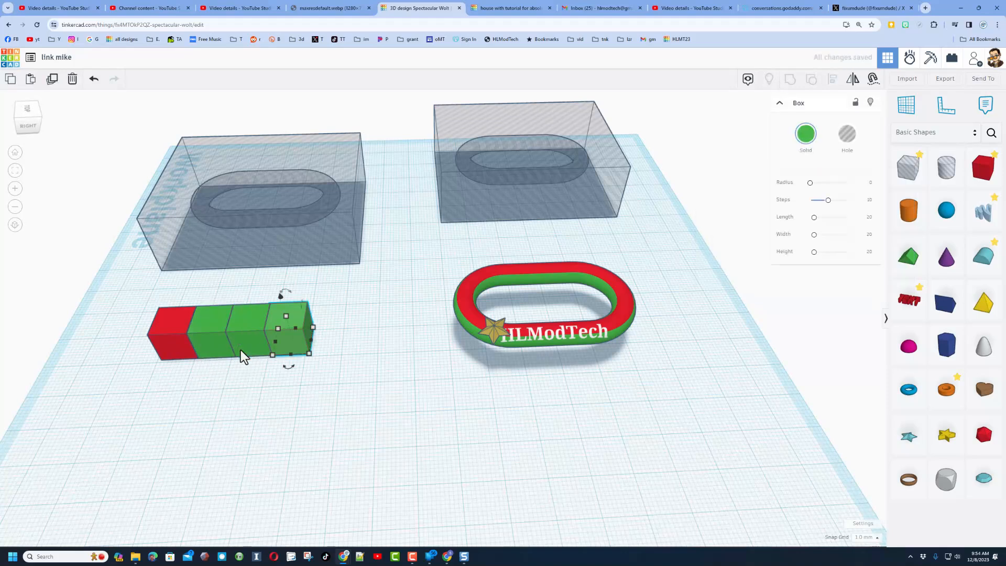
{"action": "key", "text": "ctrl+d"}
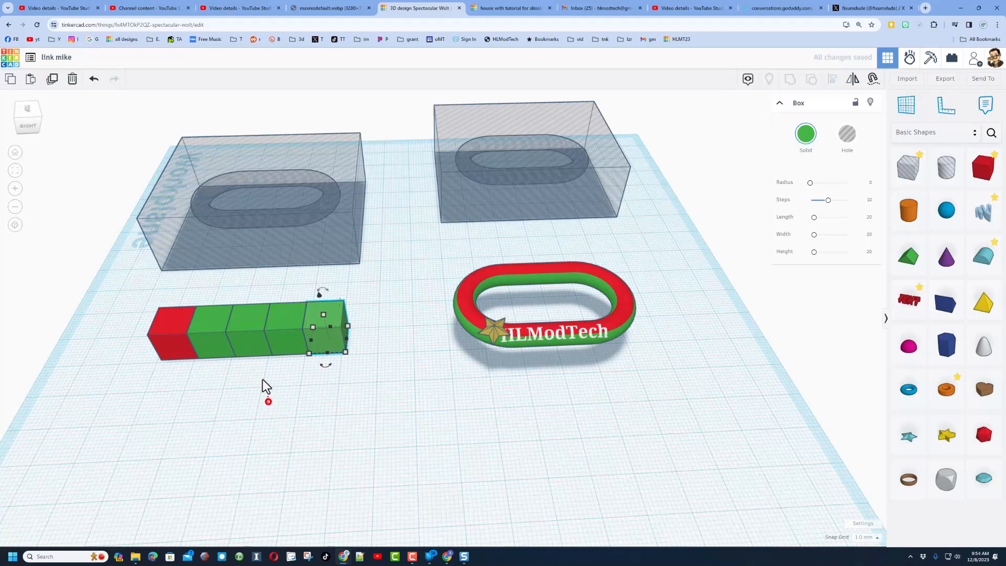
Step: Recolor the third and fifth boxes of the row red to alternate the colors
{"action": "left_click", "coordinate": [255, 344]}
{"action": "left_click", "coordinate": [810, 137]}
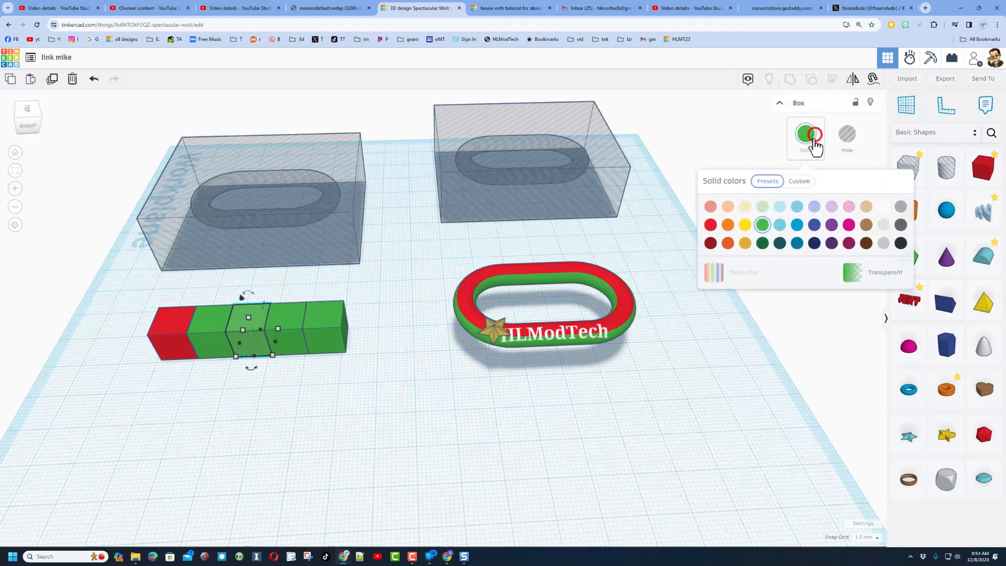
{"action": "left_click", "coordinate": [710, 225]}
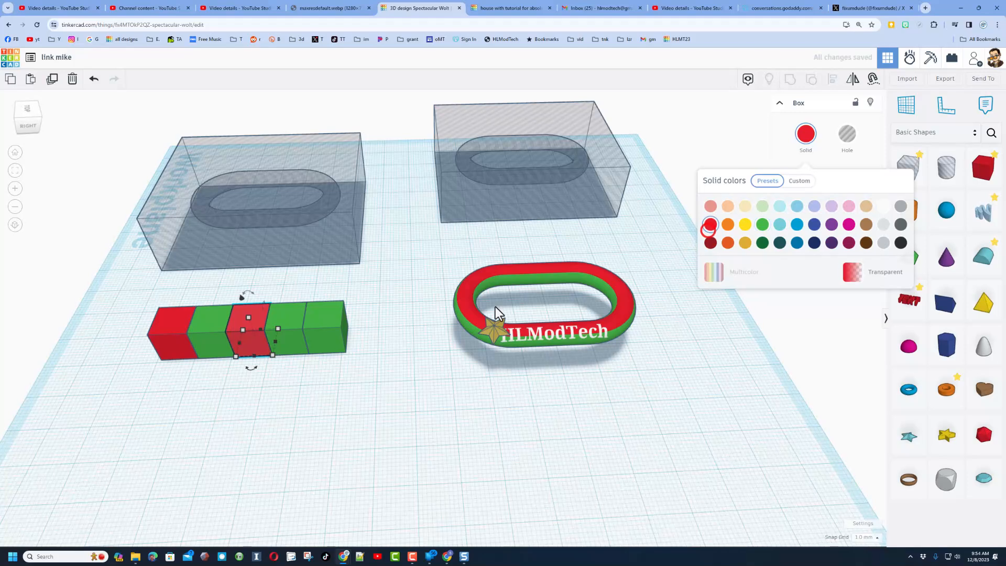
{"action": "left_click", "coordinate": [335, 346]}
{"action": "left_click", "coordinate": [805, 134]}
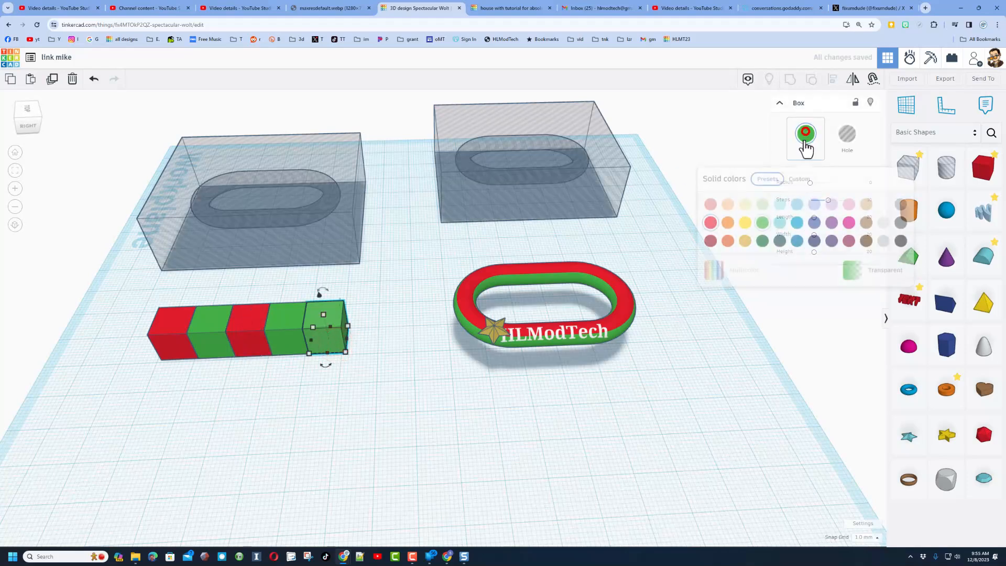
{"action": "left_click", "coordinate": [711, 224]}
{"action": "left_click", "coordinate": [498, 390]}
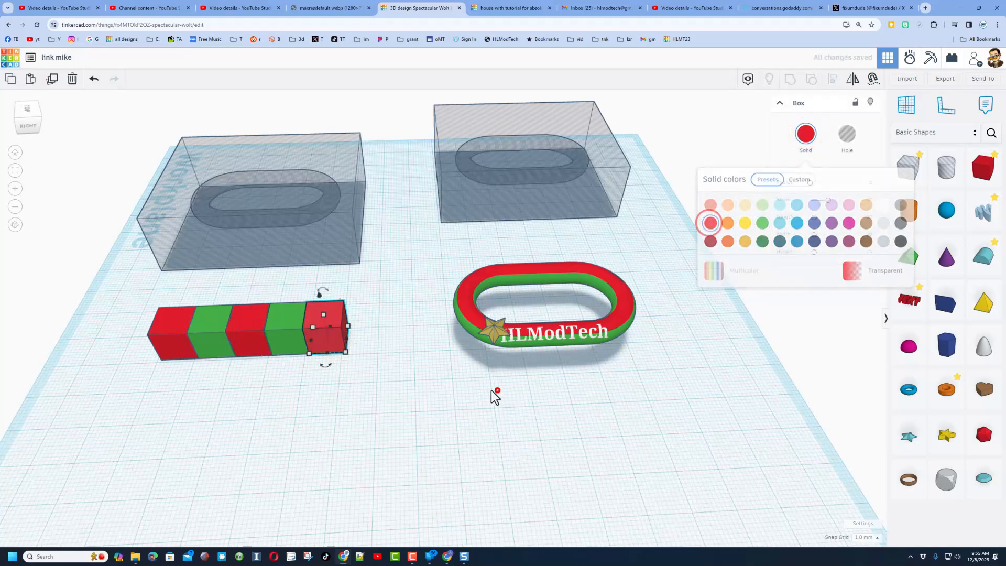
Step: Duplicate the row of five boxes and move the copy one box width forward and one box width to the left
{"action": "left_click_drag", "start_coordinate": [109, 315], "coordinate": [327, 357]}
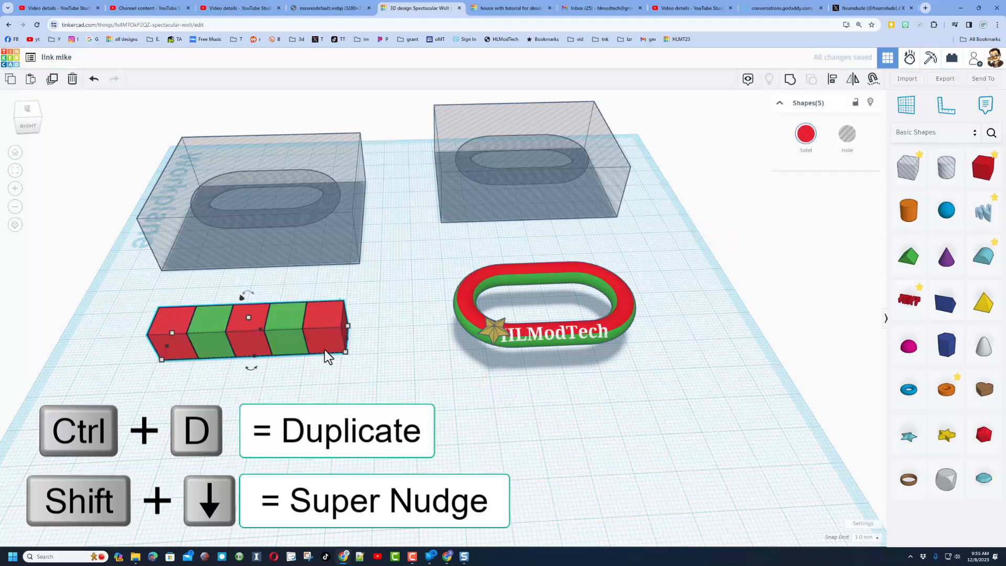
{"action": "key", "text": "ctrl+d"}
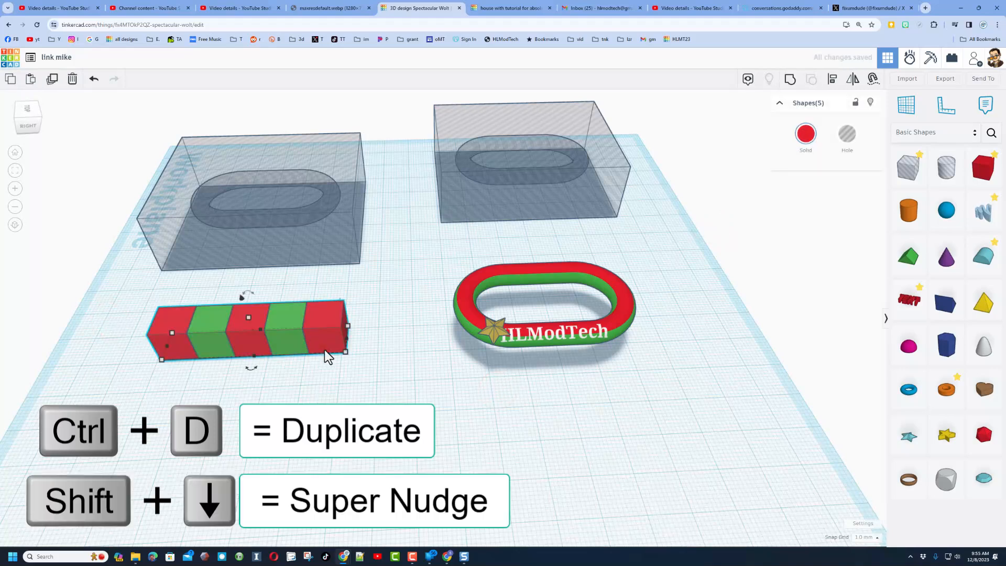
{"action": "key", "text": "shift+Down"}
{"action": "key", "text": "shift+Left"}
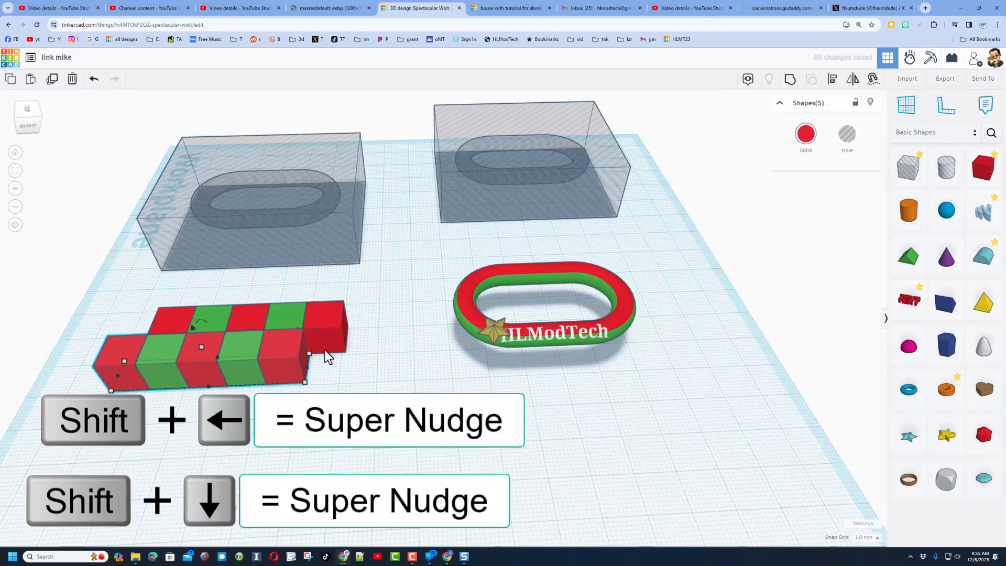
{"action": "left_click", "coordinate": [333, 392]}
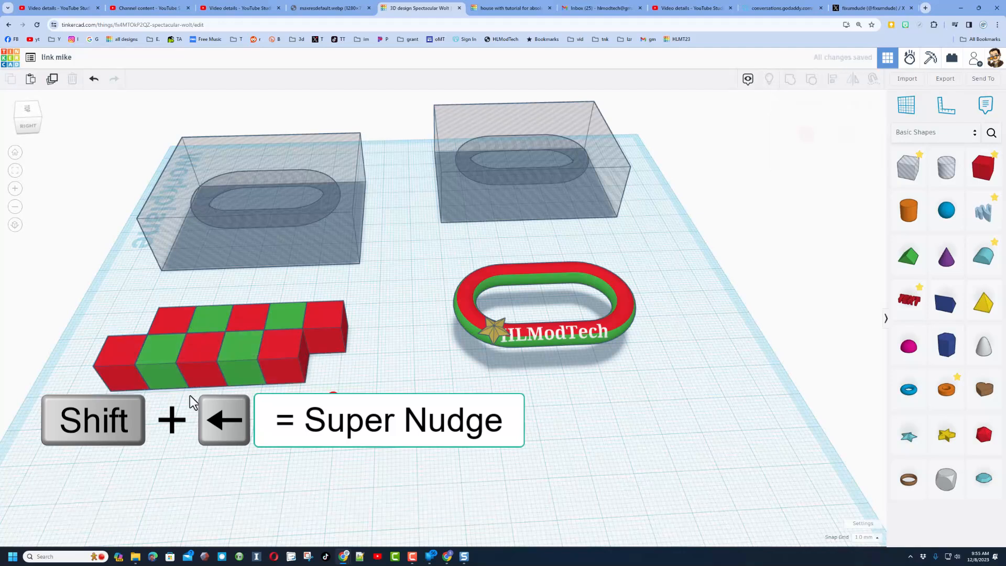
Step: Remove the second row's protruding red box and fill its open end with a green copy of the neighboring box
{"action": "left_click", "coordinate": [281, 373]}
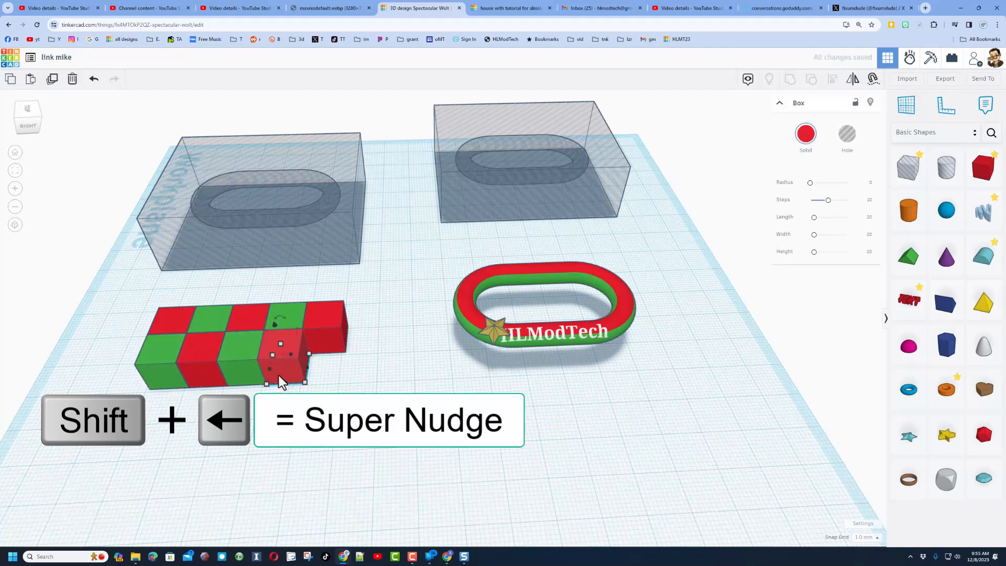
{"action": "key", "text": "shift+Right"}
{"action": "key", "text": "shift+Right"}
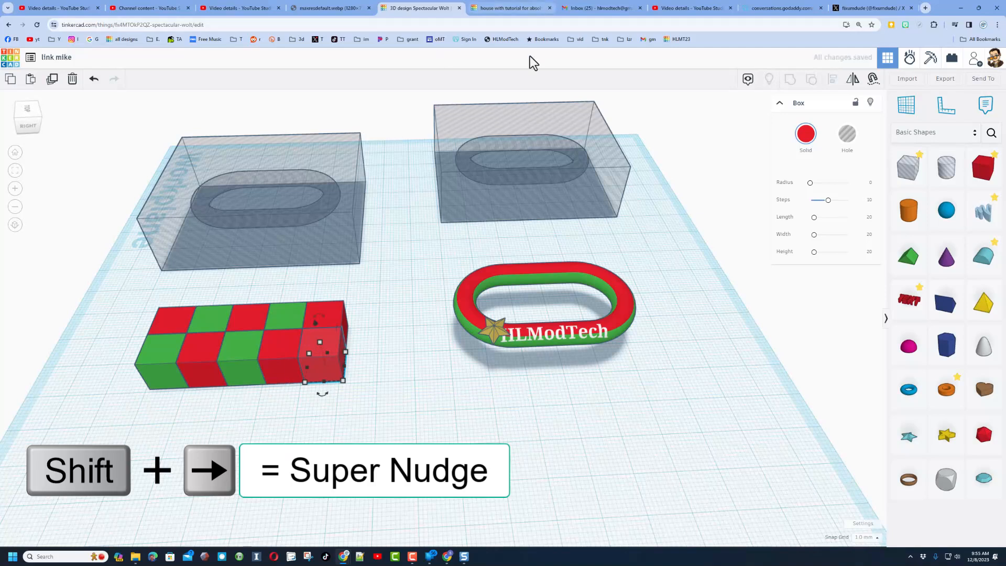
{"action": "left_click", "coordinate": [806, 135]}
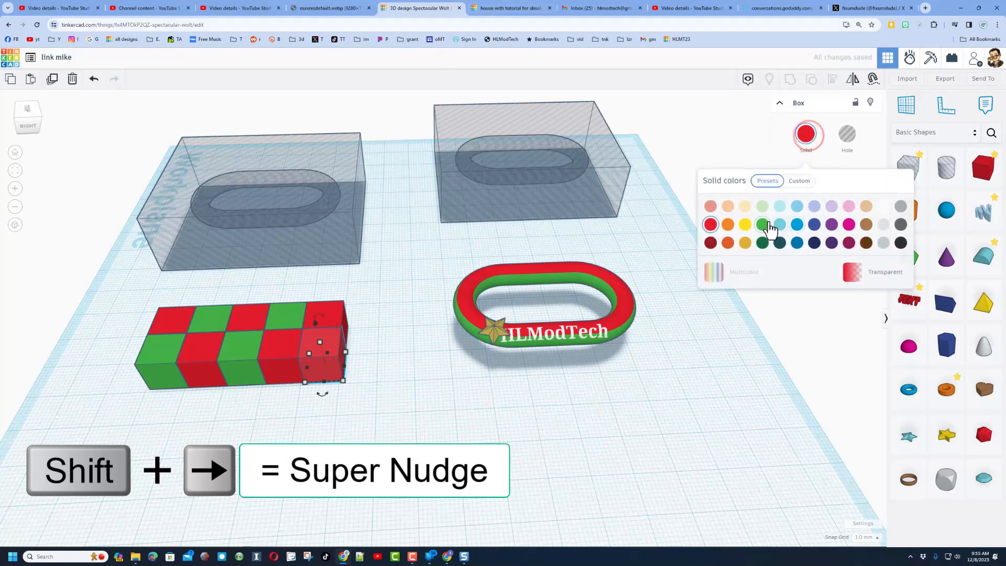
{"action": "left_click", "coordinate": [761, 224]}
Step: Duplicate the first row of boxes and move the copy two box widths forward as a third row
{"action": "left_click_drag", "start_coordinate": [114, 299], "coordinate": [383, 329]}
{"action": "key", "text": "ctrl+d"}
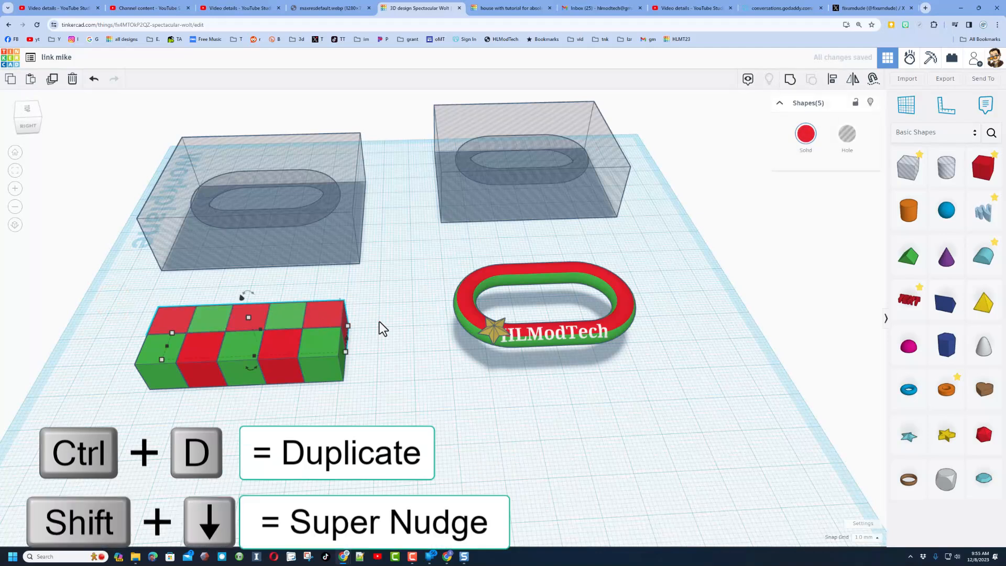
{"action": "key", "text": "shift+Down"}
{"action": "key", "text": "shift+Down"}
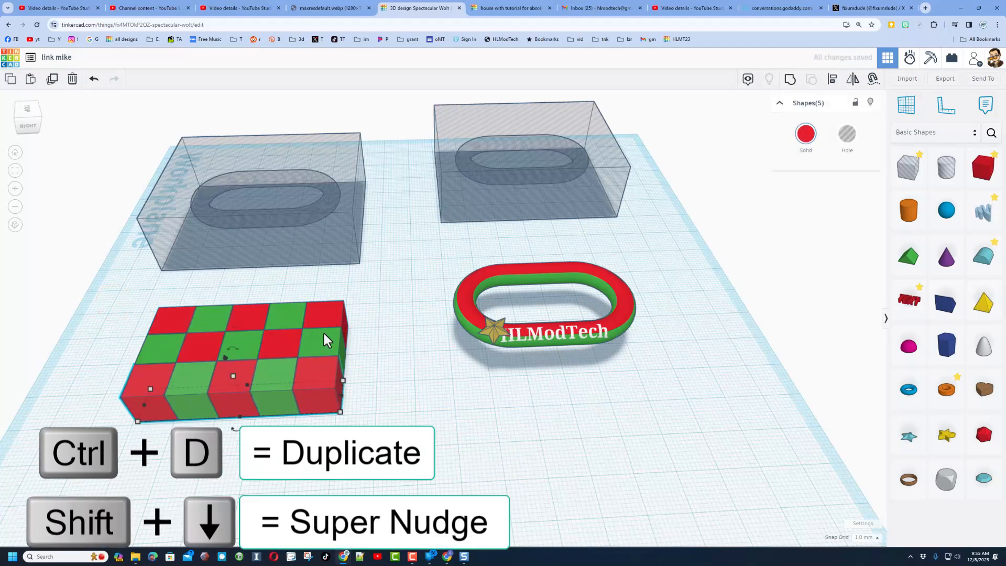
Step: Group all fifteen boxes and set the group to multicolor
{"action": "left_click_drag", "start_coordinate": [120, 310], "coordinate": [360, 427]}
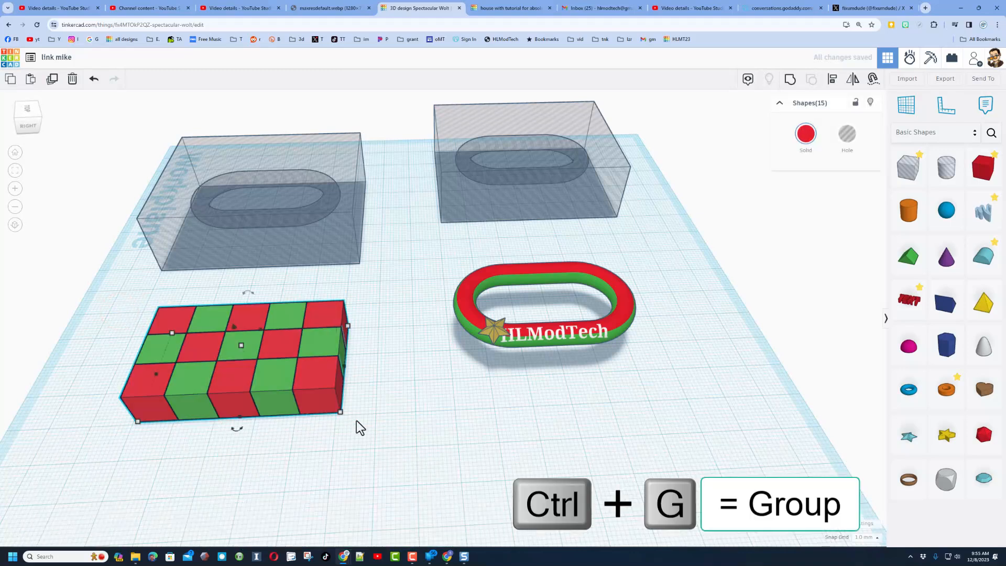
{"action": "key", "text": "ctrl+g"}
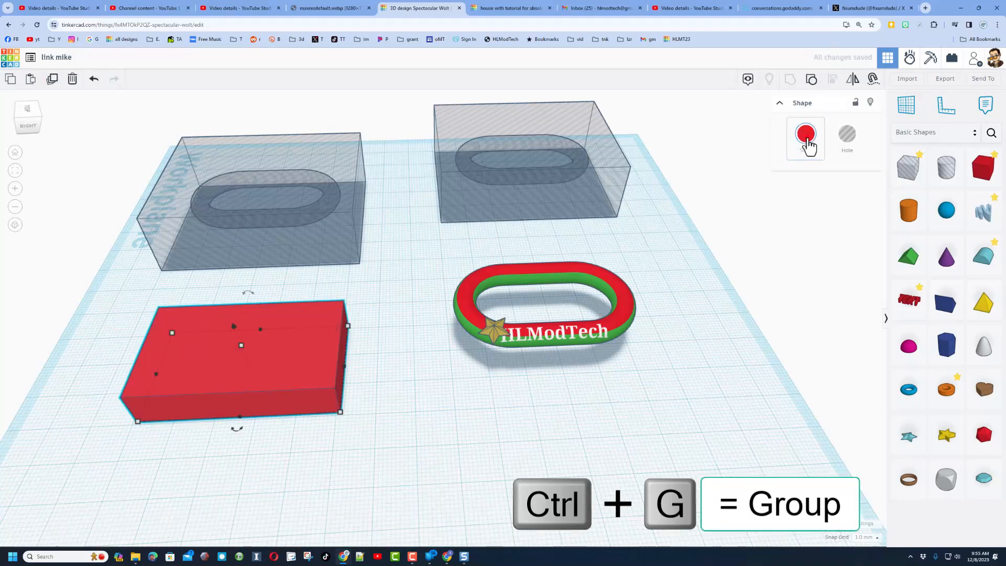
{"action": "left_click", "coordinate": [807, 138]}
{"action": "left_click", "coordinate": [746, 280]}
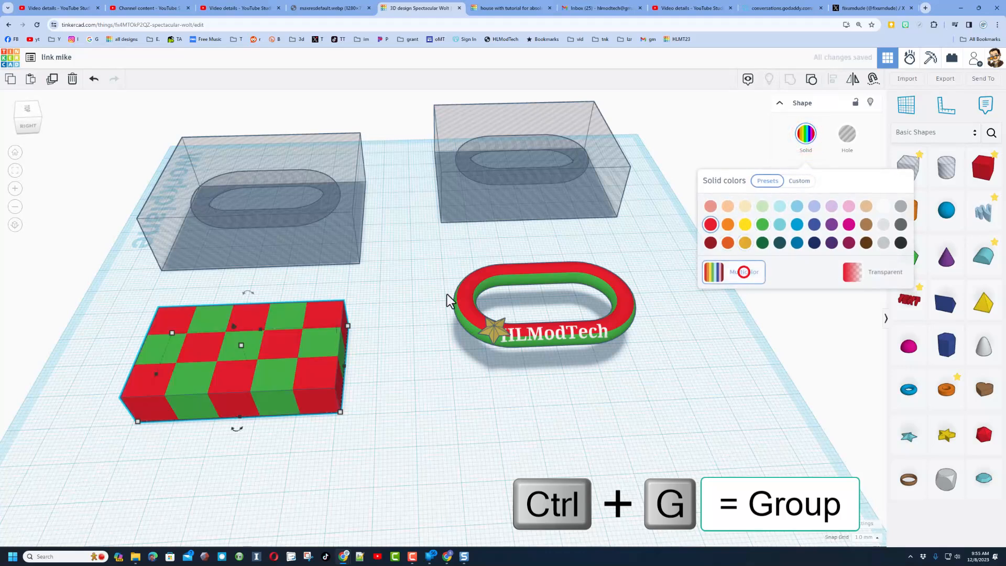
Step: Center the checkered block on the nearby link cutter in every direction with Align
{"action": "left_click_drag", "start_coordinate": [125, 160], "coordinate": [283, 411]}
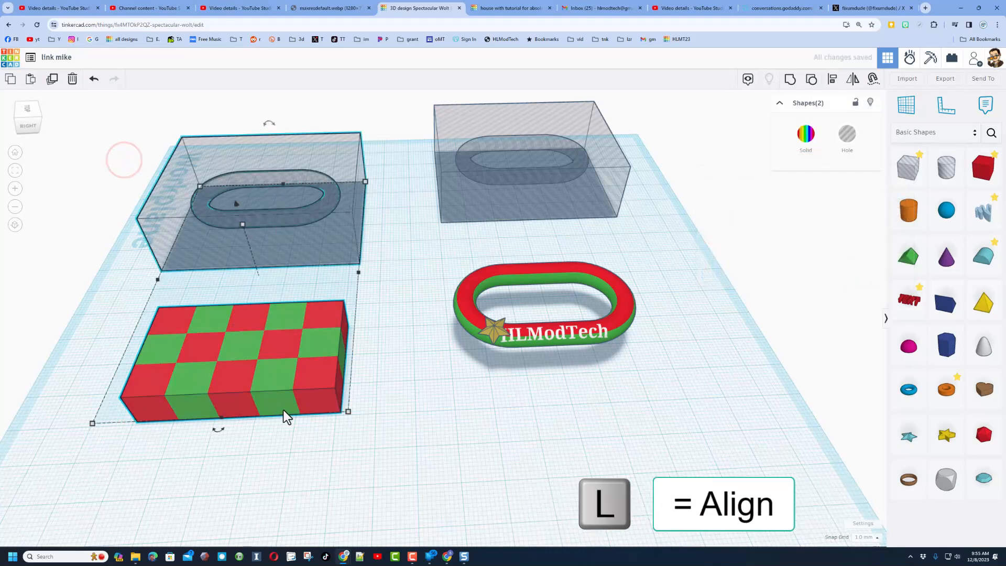
{"action": "key", "text": "l"}
{"action": "left_click", "coordinate": [202, 236]}
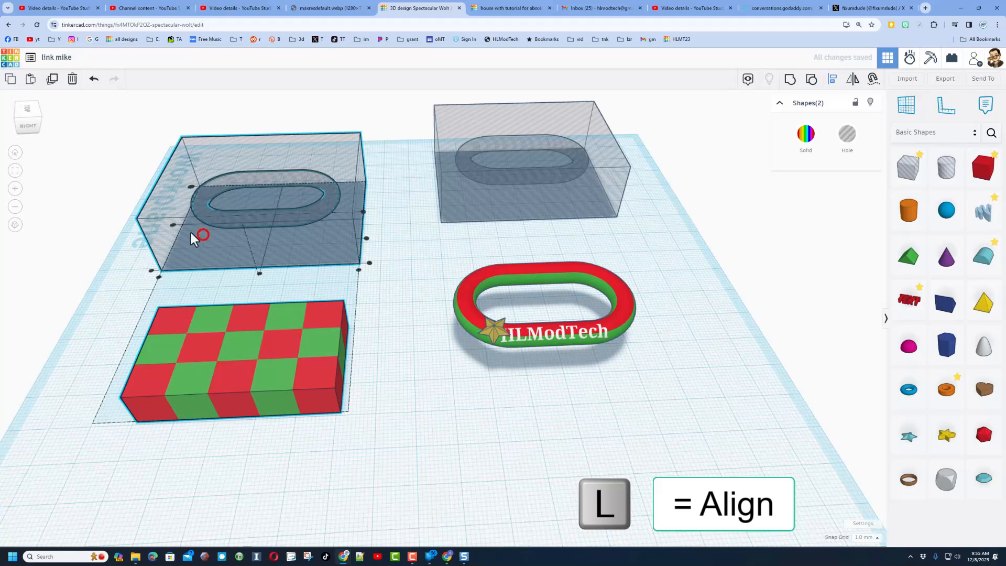
{"action": "left_click", "coordinate": [258, 275]}
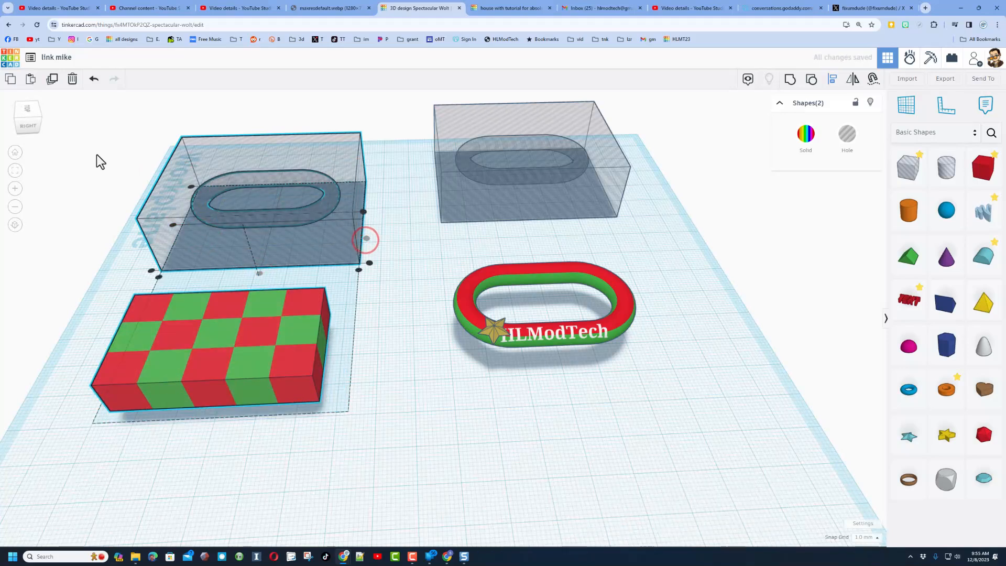
{"action": "left_click", "coordinate": [15, 120]}
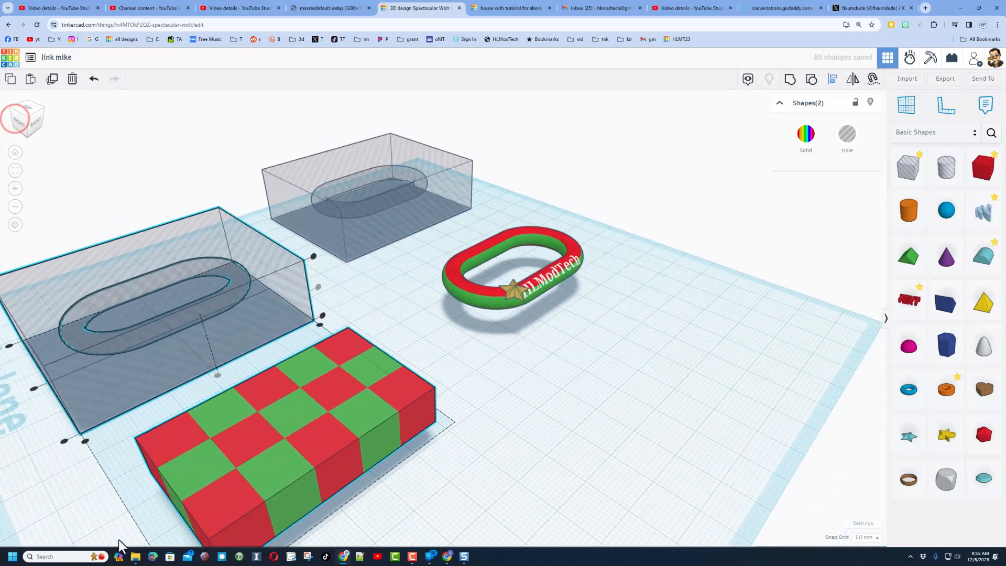
{"action": "left_click", "coordinate": [33, 388]}
{"action": "right_click_drag", "start_coordinate": [158, 372], "coordinate": [288, 307]}
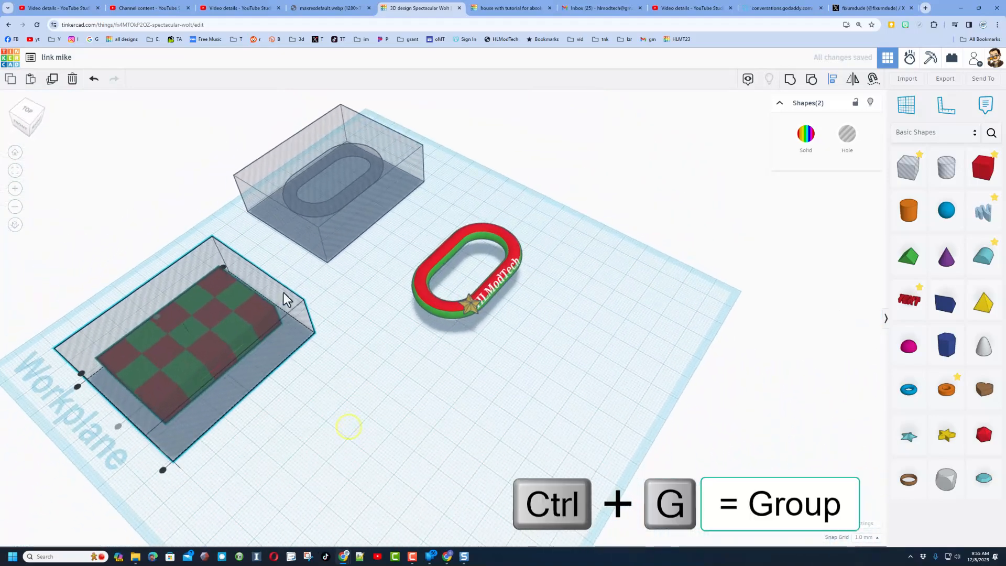
Step: Group the checkered block with the link cutter to cut out a checkered link
{"action": "left_click", "coordinate": [283, 279]}
{"action": "left_click_drag", "start_coordinate": [252, 348], "coordinate": [225, 397]}
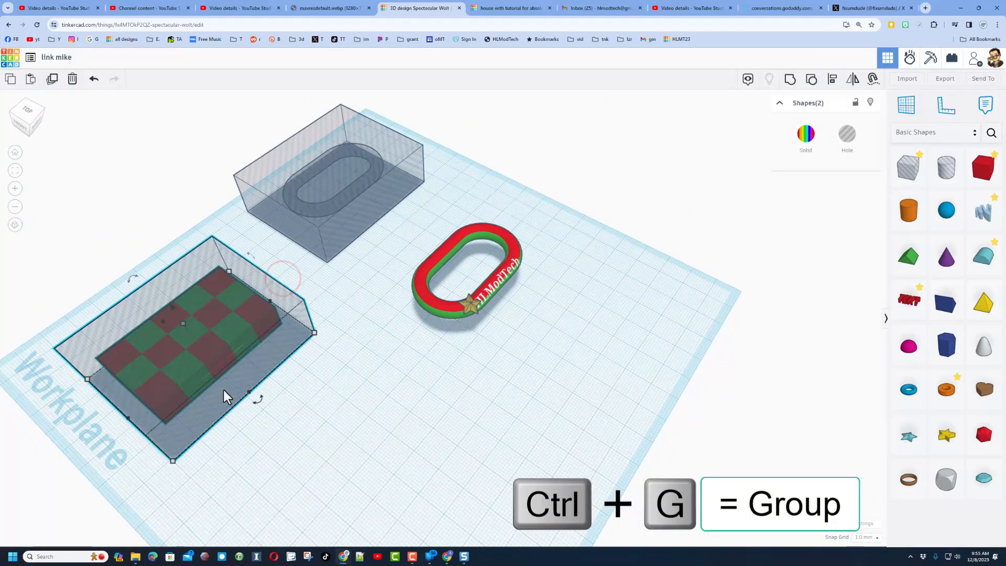
{"action": "key", "text": "ctrl+g"}
{"action": "mouse_move", "coordinate": [225, 397]}
{"action": "right_mouse_down"}
{"action": "mouse_move", "coordinate": [247, 433]}
{"action": "mouse_move", "coordinate": [198, 373]}
{"action": "mouse_move", "coordinate": [297, 299]}
{"action": "mouse_move", "coordinate": [323, 367]}
{"action": "mouse_move", "coordinate": [290, 406]}
{"action": "mouse_move", "coordinate": [332, 382]}
{"action": "mouse_move", "coordinate": [234, 415]}
{"action": "right_mouse_up"}
{"action": "left_click", "coordinate": [302, 424]}
{"action": "right_click_drag", "start_coordinate": [566, 349], "coordinate": [363, 357]}
{"action": "right_click_drag", "start_coordinate": [463, 357], "coordinate": [432, 383]}
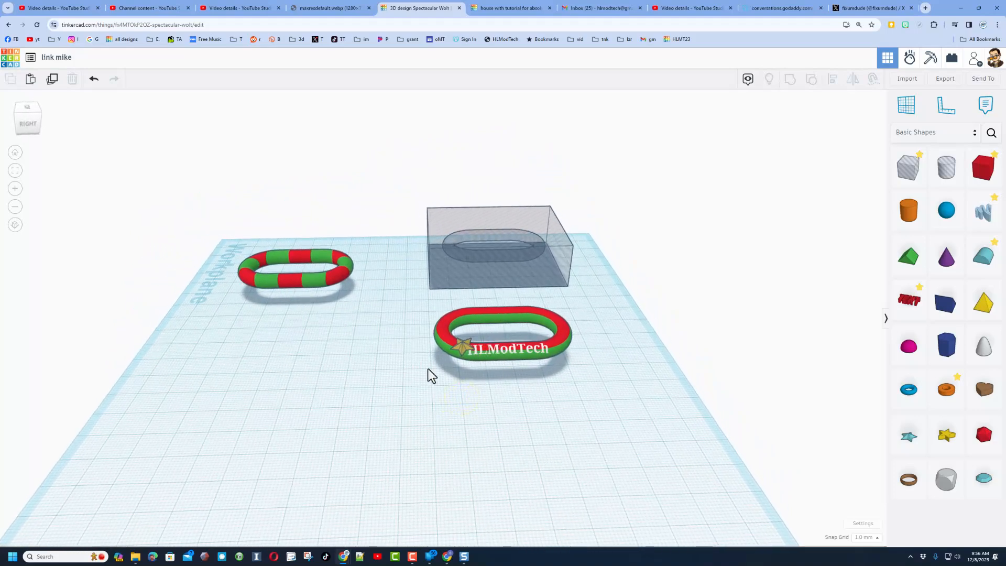
{"action": "middle_click_drag", "start_coordinate": [395, 382], "coordinate": [451, 409]}
{"action": "mouse_move", "coordinate": [345, 389]}
{"action": "right_mouse_down"}
{"action": "mouse_move", "coordinate": [380, 401]}
{"action": "mouse_move", "coordinate": [351, 389]}
{"action": "right_mouse_up"}
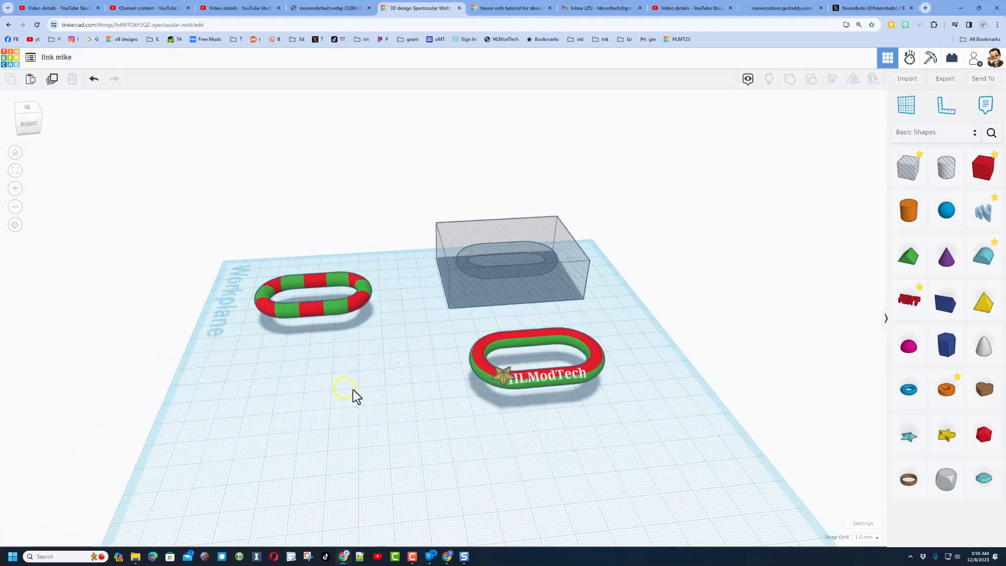
Step: Set the workspace background color to light green and hide the workplane grid
{"action": "left_click", "coordinate": [858, 524]}
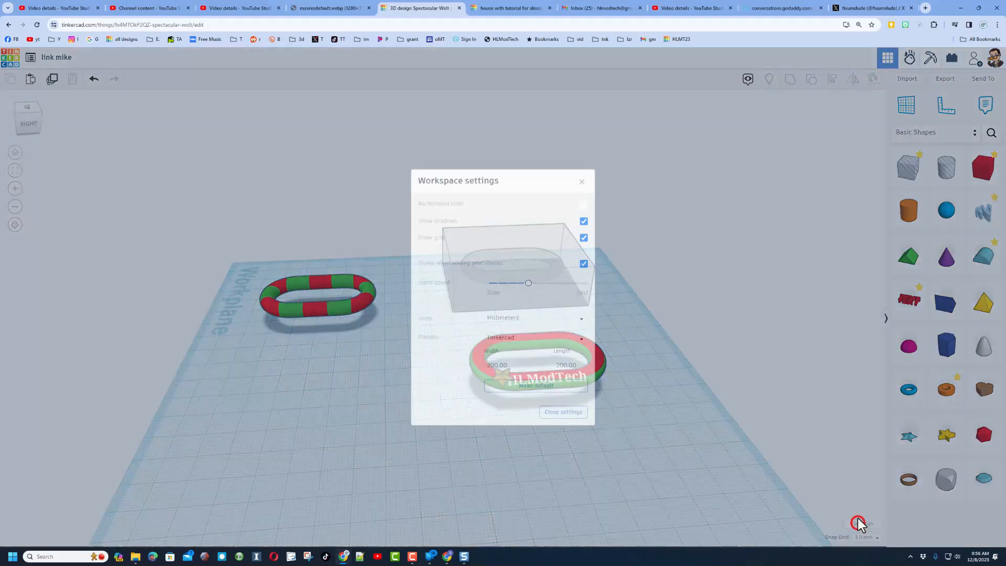
{"action": "left_click", "coordinate": [583, 205]}
{"action": "left_click", "coordinate": [537, 254]}
{"action": "left_click", "coordinate": [538, 203]}
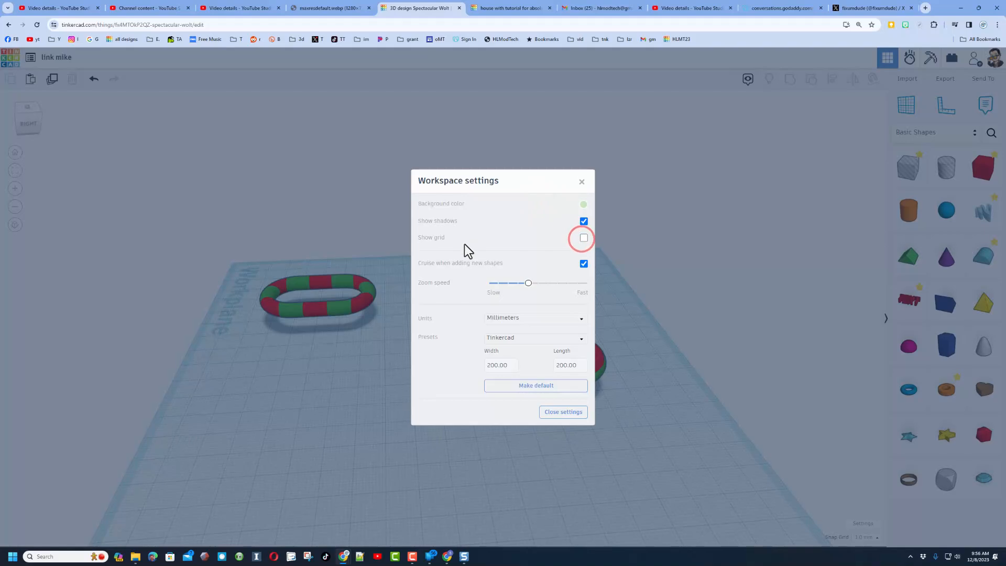
{"action": "left_click", "coordinate": [565, 412]}
Step: Hide the box-shaped link cutter so only the two finished links show
{"action": "mouse_move", "coordinate": [650, 368]}
{"action": "middle_mouse_down"}
{"action": "mouse_move", "coordinate": [771, 394]}
{"action": "mouse_move", "coordinate": [652, 397]}
{"action": "mouse_move", "coordinate": [633, 378]}
{"action": "middle_mouse_up"}
{"action": "left_click", "coordinate": [544, 296]}
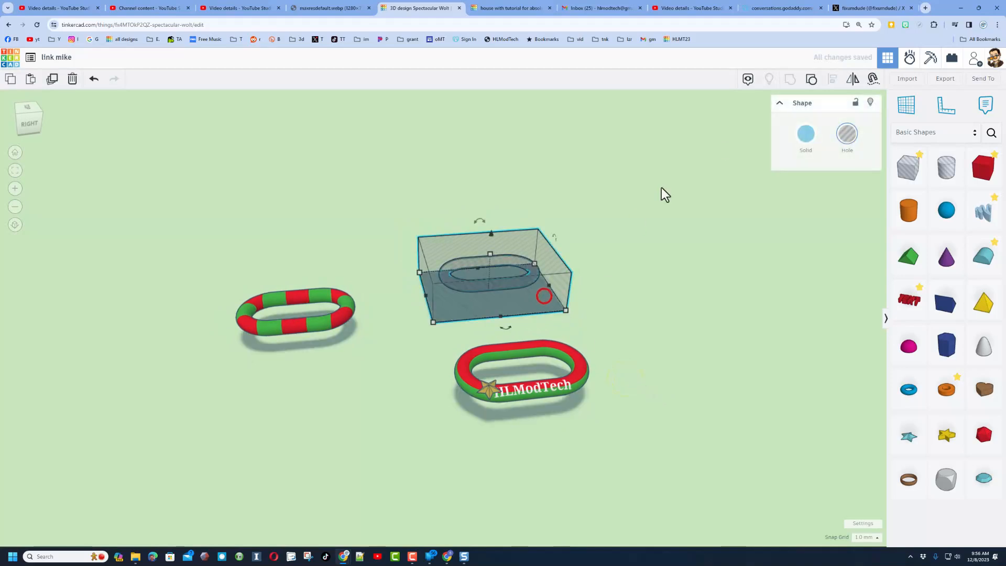
{"action": "left_click", "coordinate": [870, 103]}
{"action": "scroll", "coordinate": [375, 330], "scroll_direction": "up", "scroll_amount": 2}
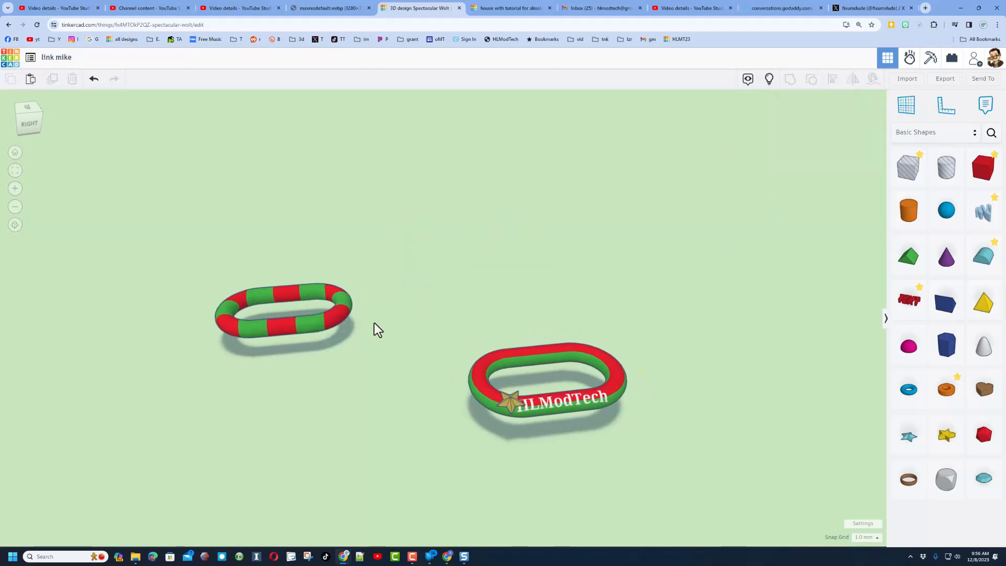
Step: Move the checkered link and the star-and-text link next to each other near the middle of the workspace
{"action": "left_click_drag", "start_coordinate": [323, 334], "coordinate": [390, 372]}
{"action": "left_click_drag", "start_coordinate": [478, 332], "coordinate": [556, 348]}
{"action": "left_click", "coordinate": [549, 424]}
{"action": "mouse_move", "coordinate": [562, 387]}
{"action": "right_mouse_down"}
{"action": "mouse_move", "coordinate": [518, 403]}
{"action": "mouse_move", "coordinate": [569, 399]}
{"action": "mouse_move", "coordinate": [544, 387]}
{"action": "right_mouse_up"}
{"action": "right_click_drag", "start_coordinate": [692, 417], "coordinate": [686, 424]}
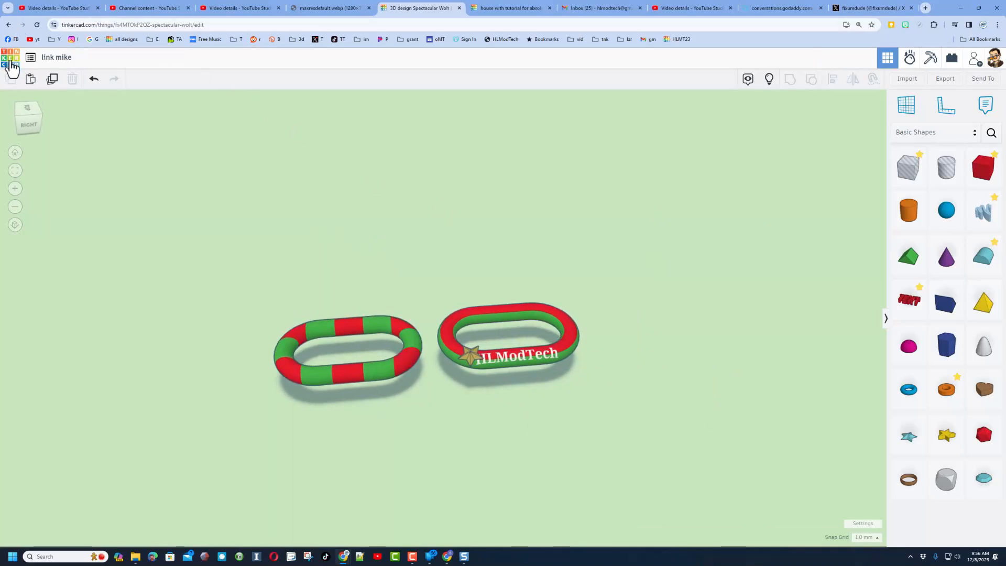
Step: Return to the designs dashboard and append "keep the chain going" to the link design's name in its properties
{"action": "left_click", "coordinate": [10, 59]}
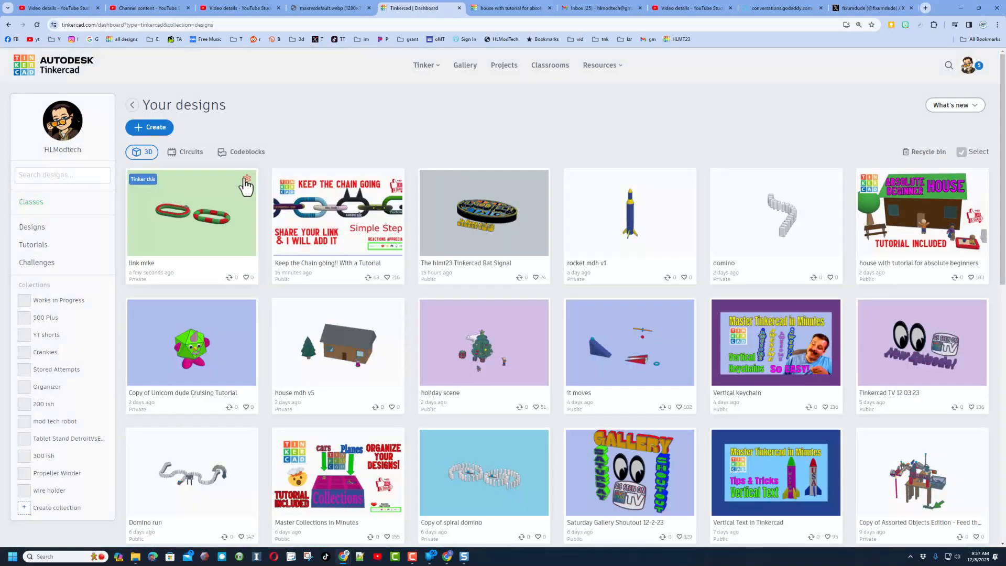
{"action": "left_click", "coordinate": [244, 178]}
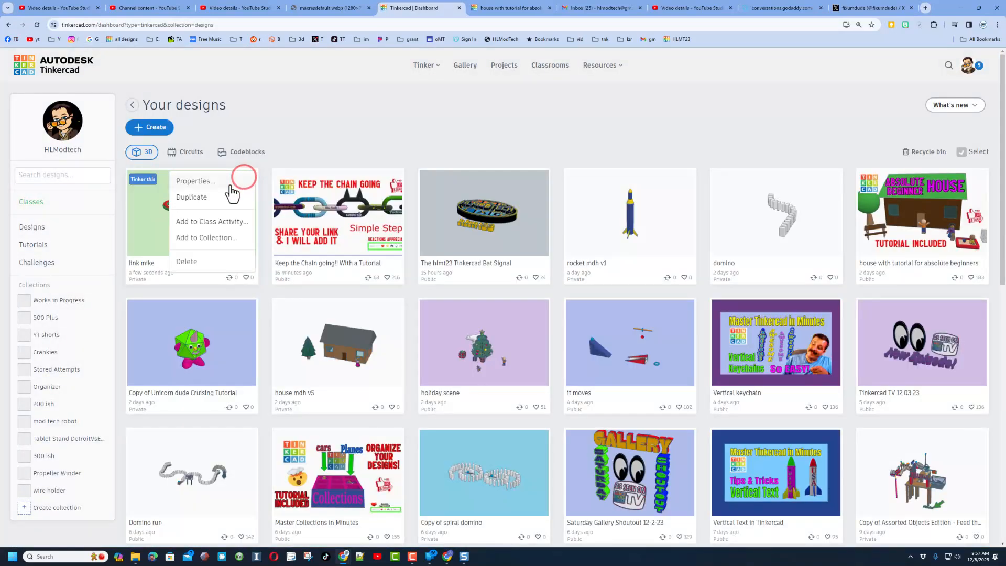
{"action": "left_click", "coordinate": [212, 182]}
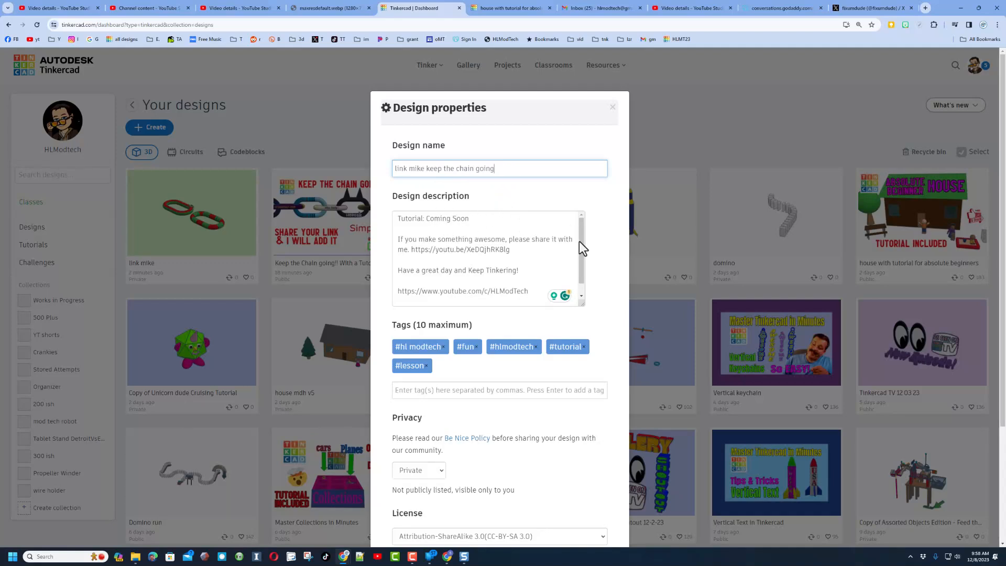
{"action": "left_click_drag", "start_coordinate": [583, 242], "coordinate": [581, 264]}
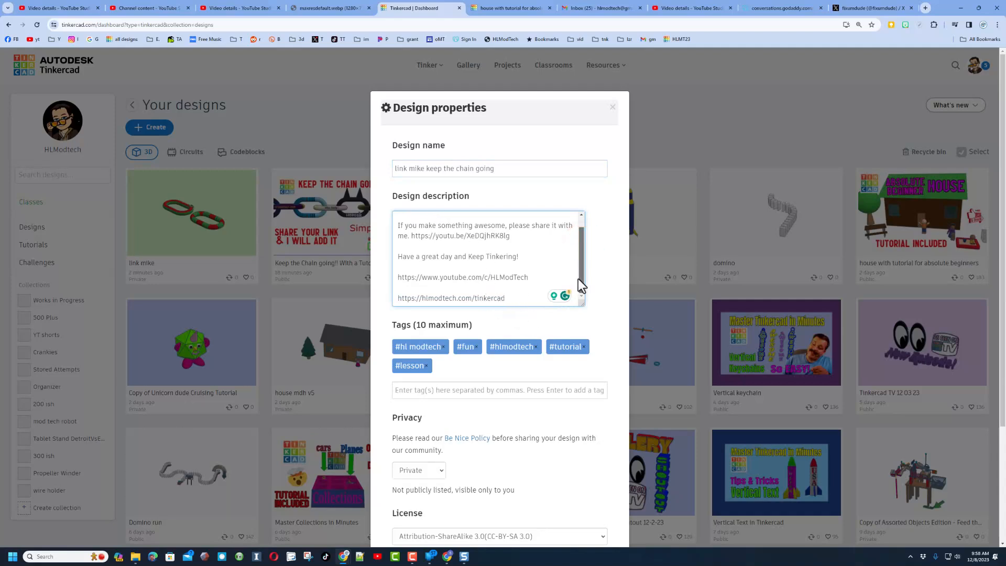
Step: Add the tags chain and hlmt23 to the design
{"action": "left_click", "coordinate": [438, 391]}
{"action": "type", "text": "chain"}
{"action": "key", "text": "Return"}
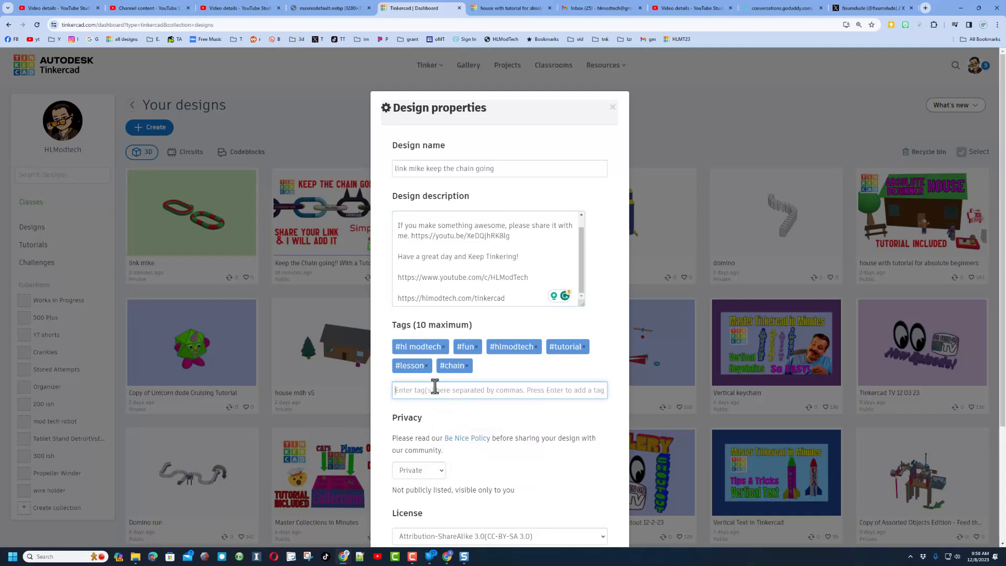
{"action": "type", "text": "hlmt23"}
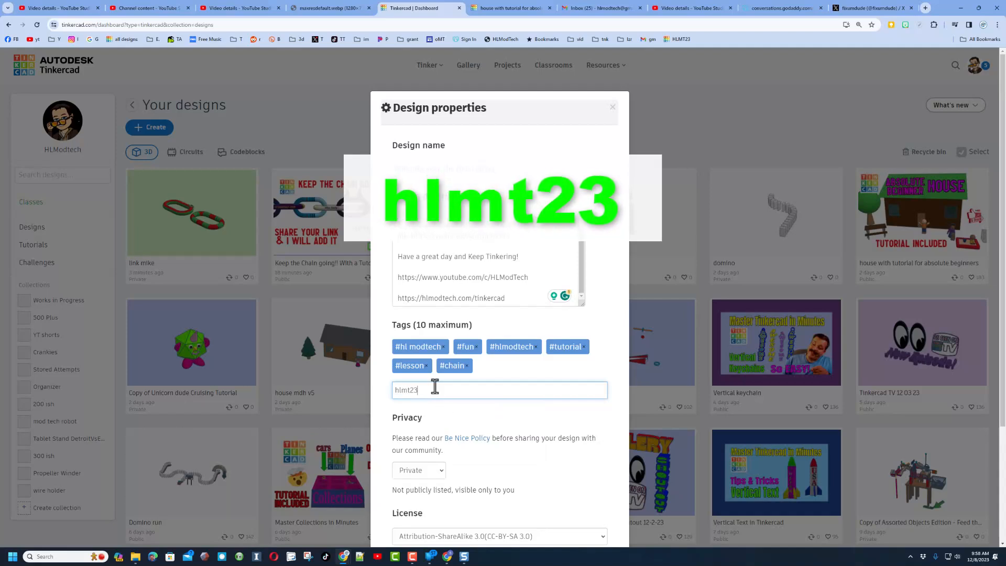
{"action": "key", "text": "Return"}
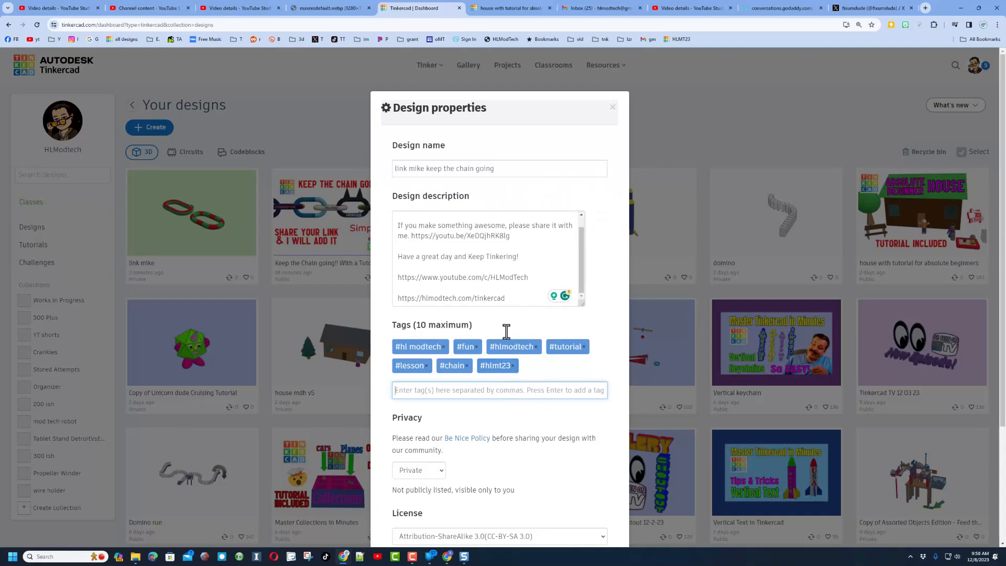
Step: Set the design's privacy to Public and save the property changes
{"action": "scroll", "coordinate": [540, 414], "scroll_direction": "down", "scroll_amount": 2}
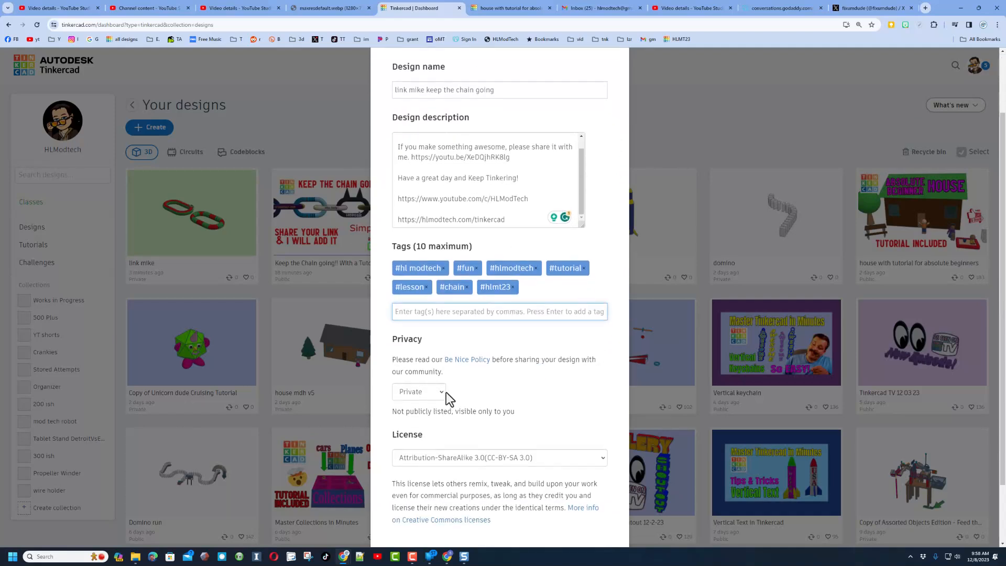
{"action": "left_click", "coordinate": [426, 393]}
{"action": "left_click", "coordinate": [413, 427]}
{"action": "scroll", "coordinate": [438, 393], "scroll_direction": "down", "scroll_amount": 2}
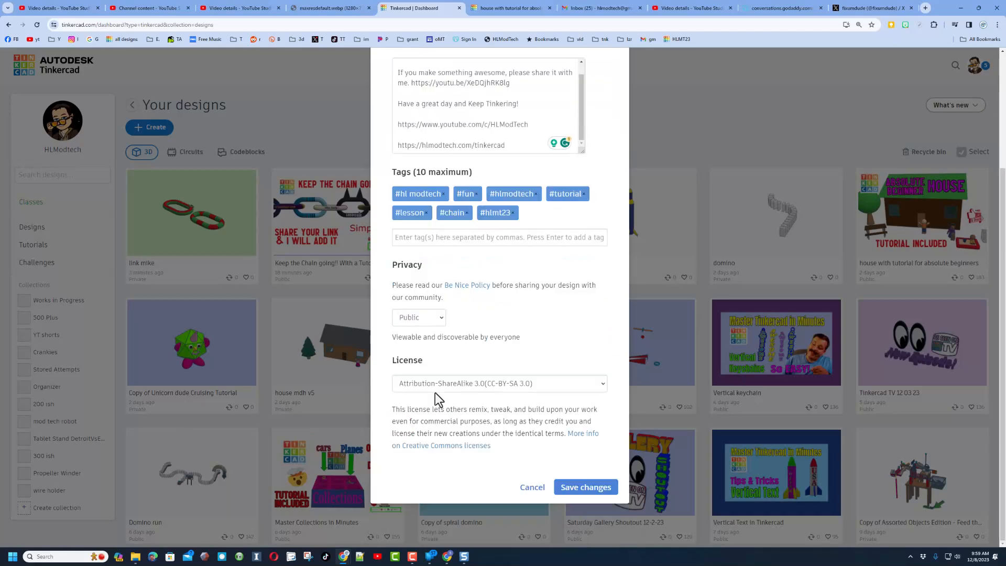
{"action": "left_click", "coordinate": [569, 487]}
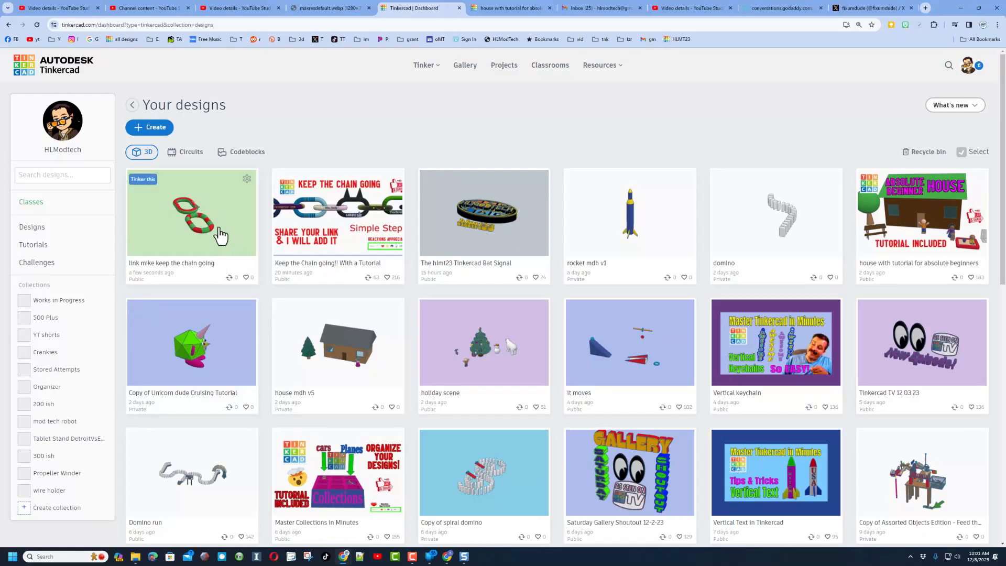
Step: Look up the Customizable Print in Place Robot in the community gallery and examine its reaction options and images
{"action": "left_click", "coordinate": [464, 67]}
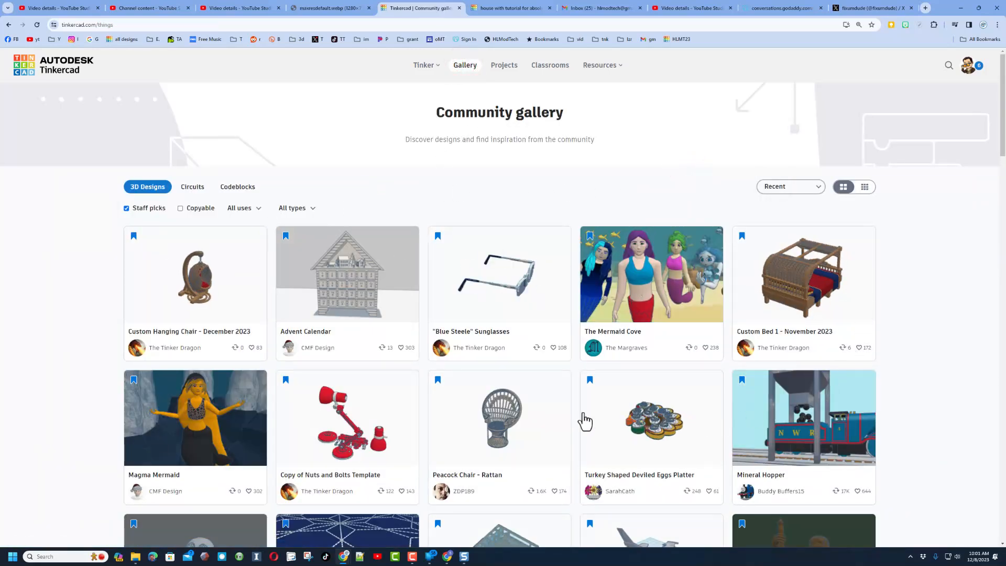
{"action": "scroll", "coordinate": [197, 389], "scroll_direction": "down", "scroll_amount": 3}
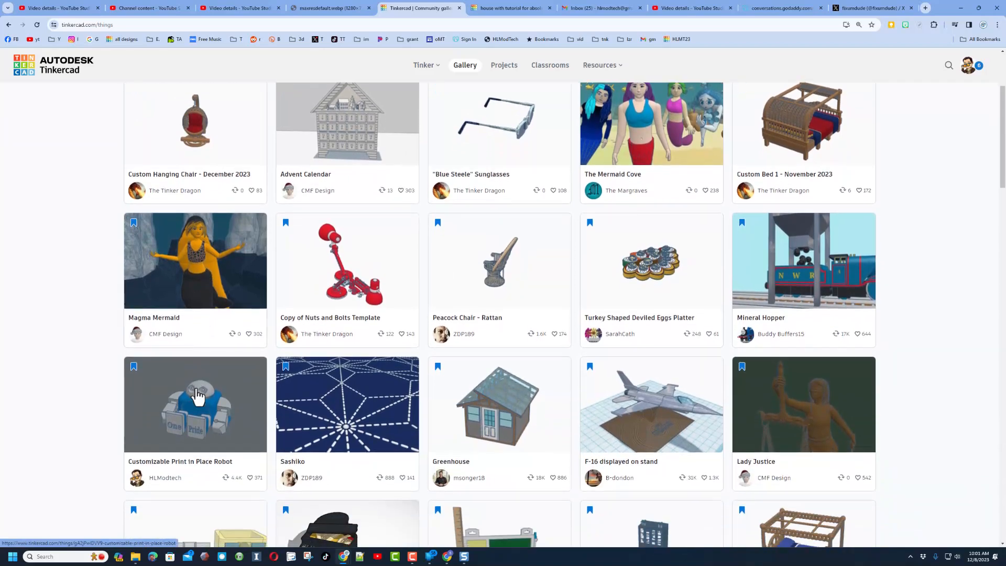
{"action": "left_click", "coordinate": [197, 409]}
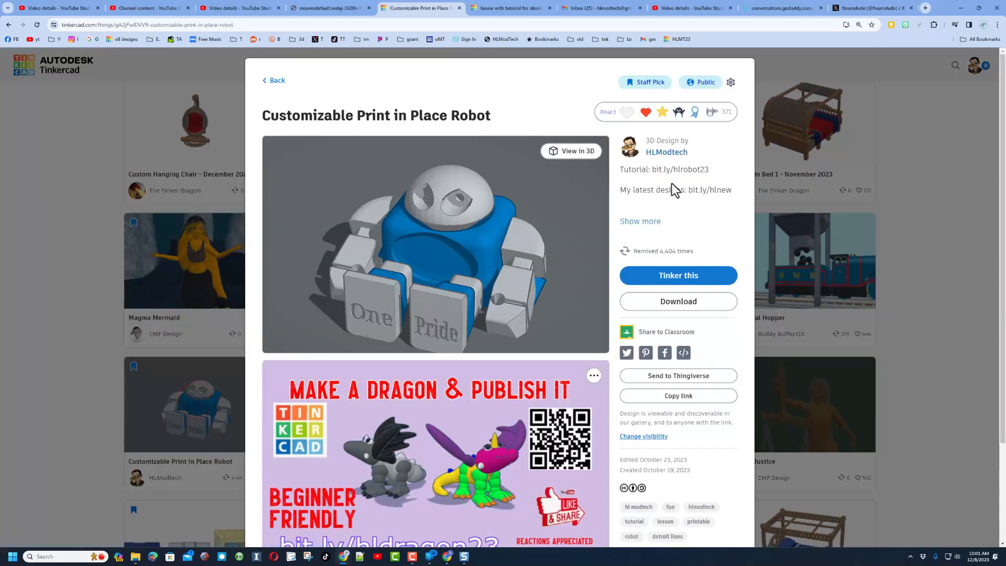
{"action": "left_click", "coordinate": [616, 116]}
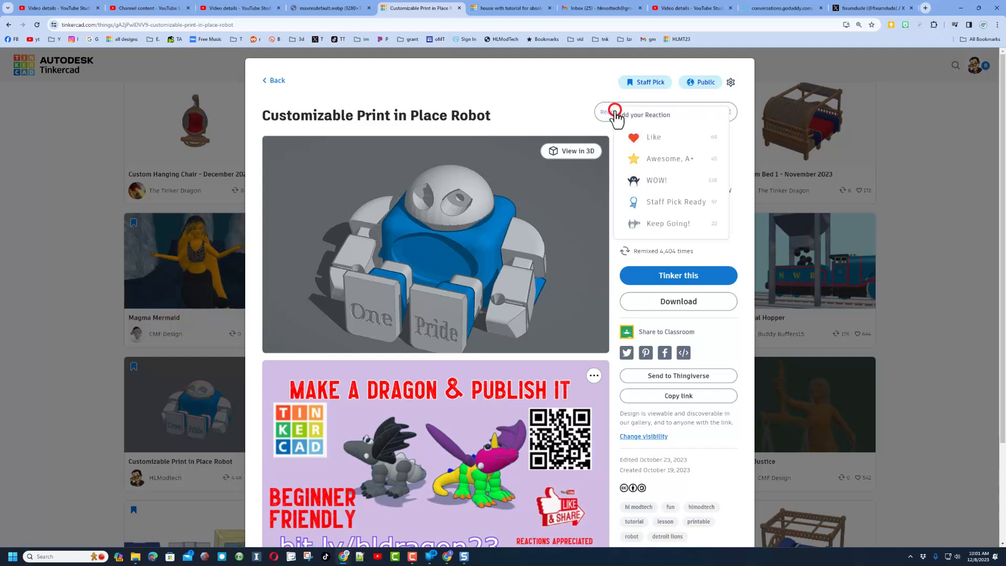
{"action": "left_click", "coordinate": [544, 92]}
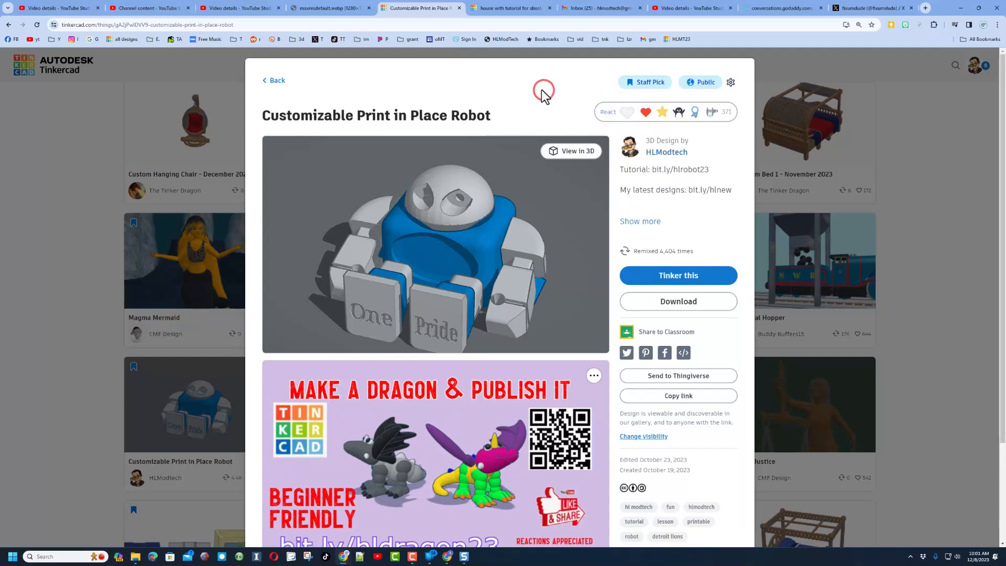
{"action": "scroll", "coordinate": [542, 92], "scroll_direction": "down", "scroll_amount": 3}
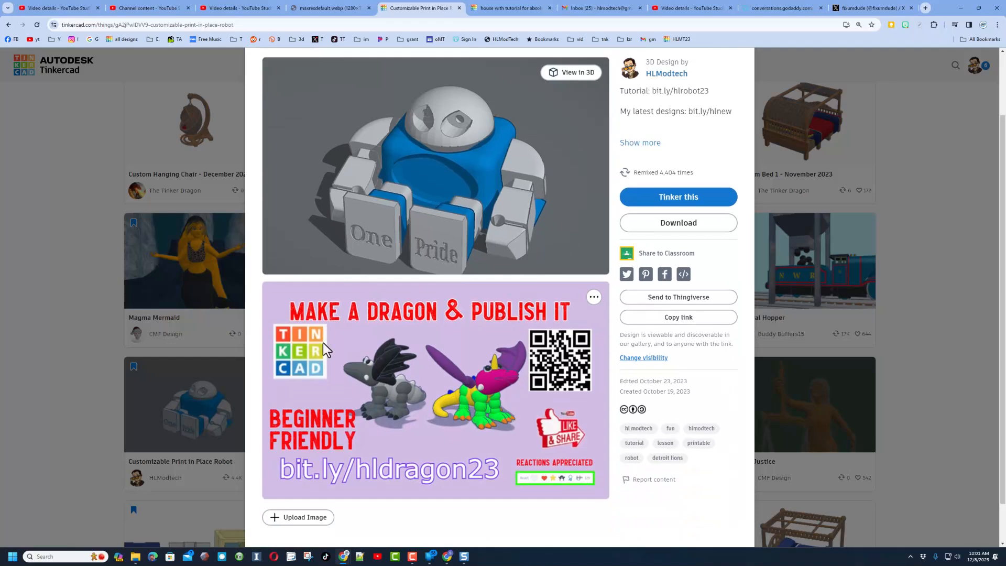
{"action": "left_click", "coordinate": [89, 181]}
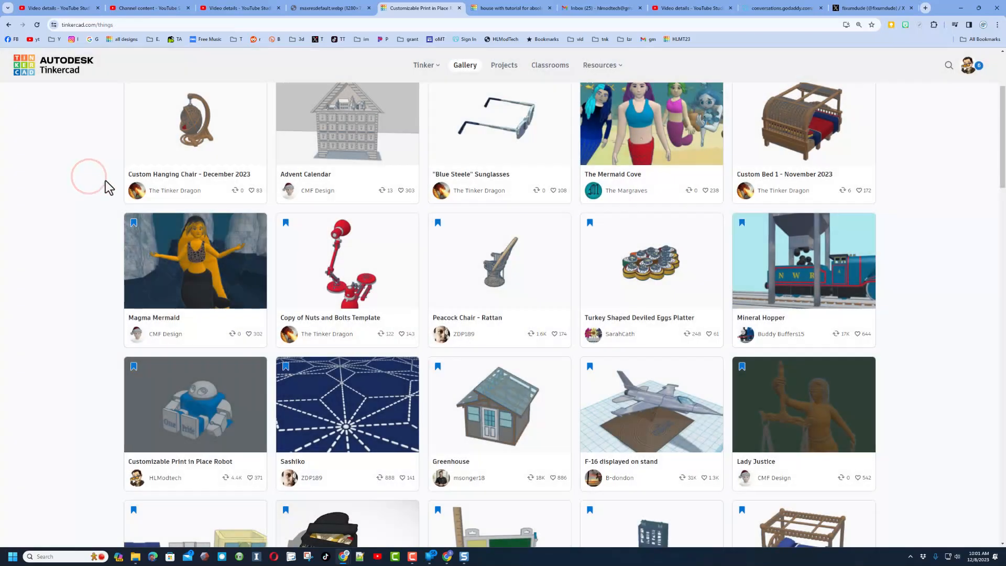
Step: Turn off the Staff picks filter in the gallery and show the recent designs as small thumbnails
{"action": "scroll", "coordinate": [585, 178], "scroll_direction": "up", "scroll_amount": 2}
{"action": "left_click", "coordinate": [189, 110]}
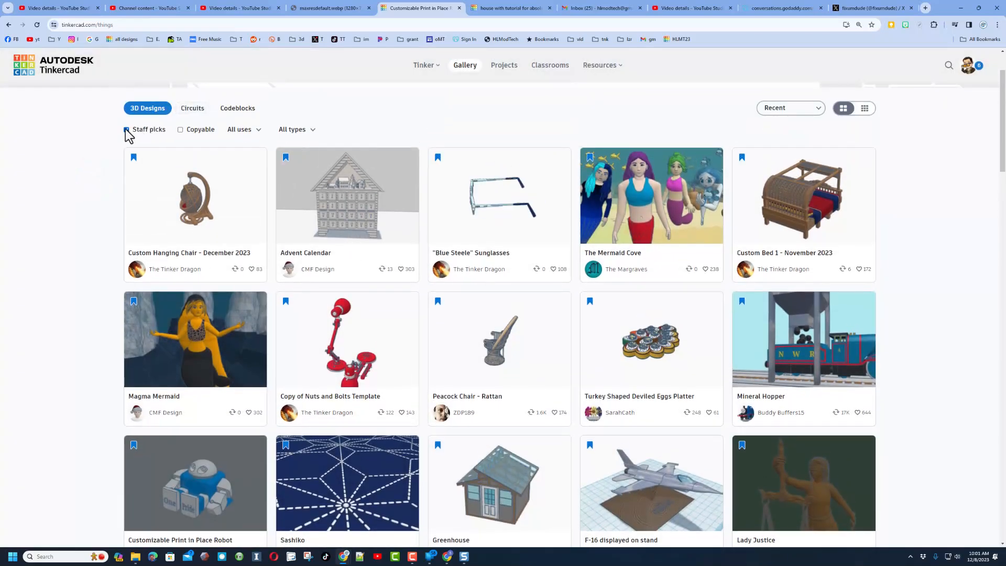
{"action": "left_click", "coordinate": [126, 129]}
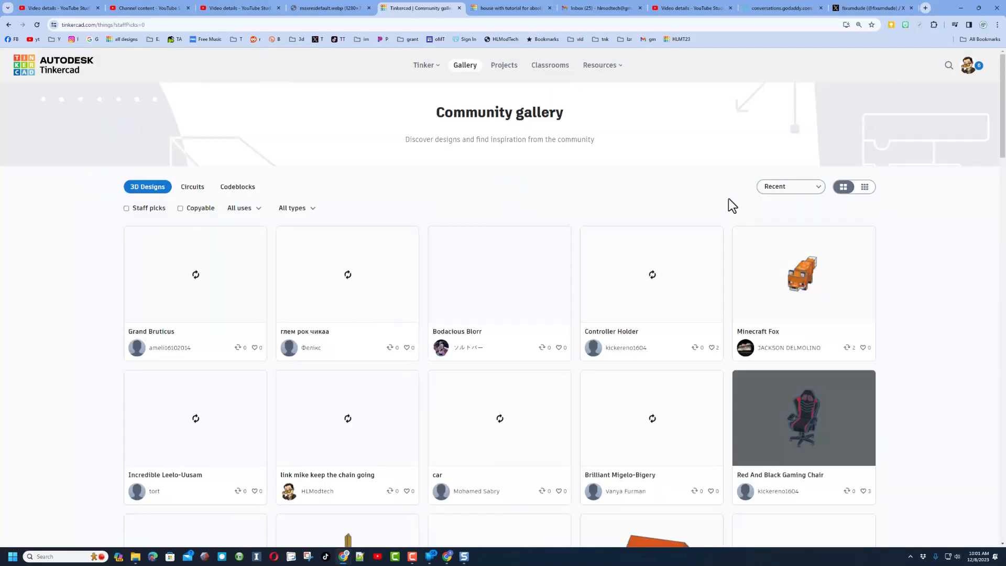
{"action": "left_click", "coordinate": [865, 188]}
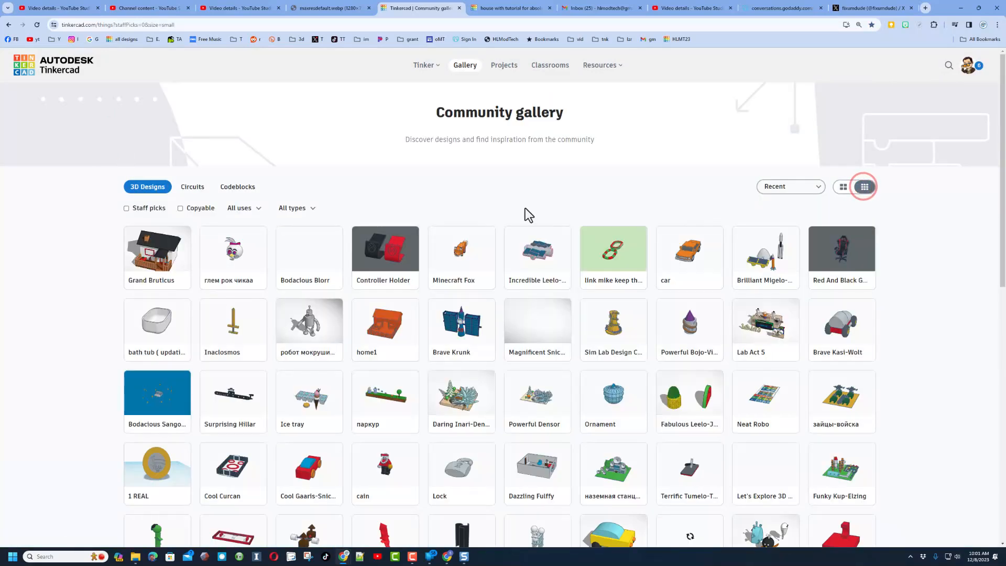
{"action": "scroll", "coordinate": [619, 171], "scroll_direction": "down", "scroll_amount": 2}
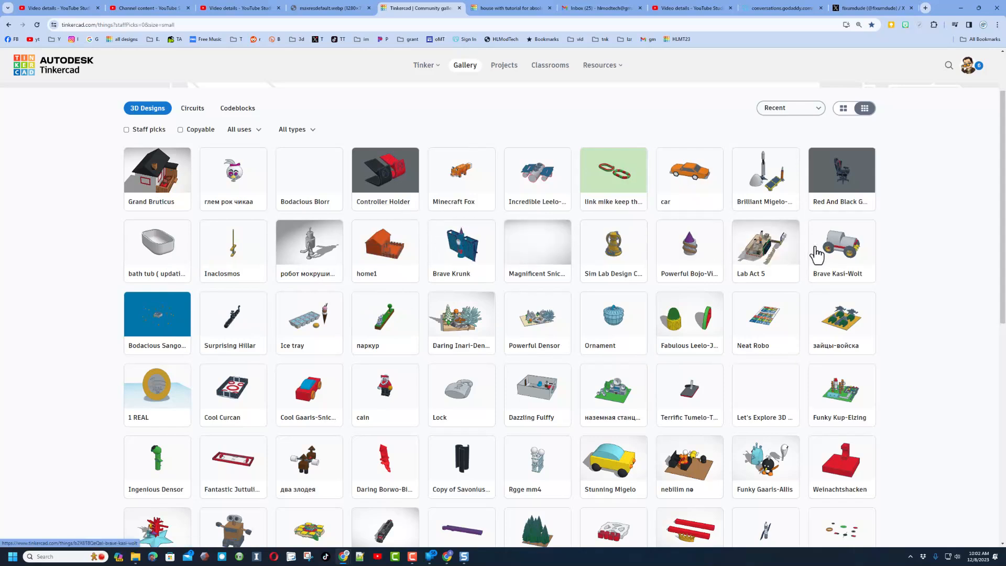
Step: React to the Brave Kasi-Wolt design with Awesome, A+ and return to the gallery
{"action": "left_click", "coordinate": [837, 256]}
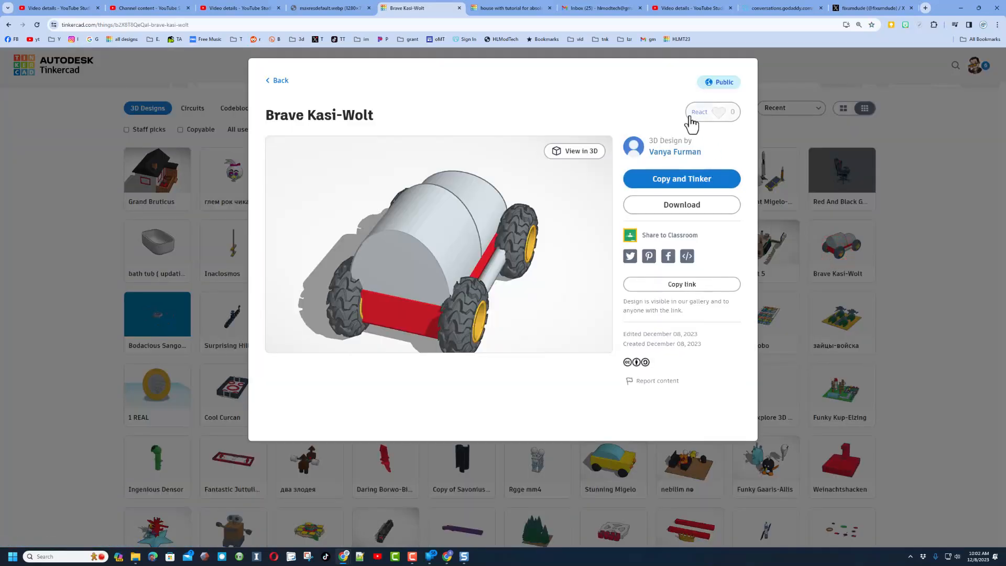
{"action": "left_click", "coordinate": [706, 116]}
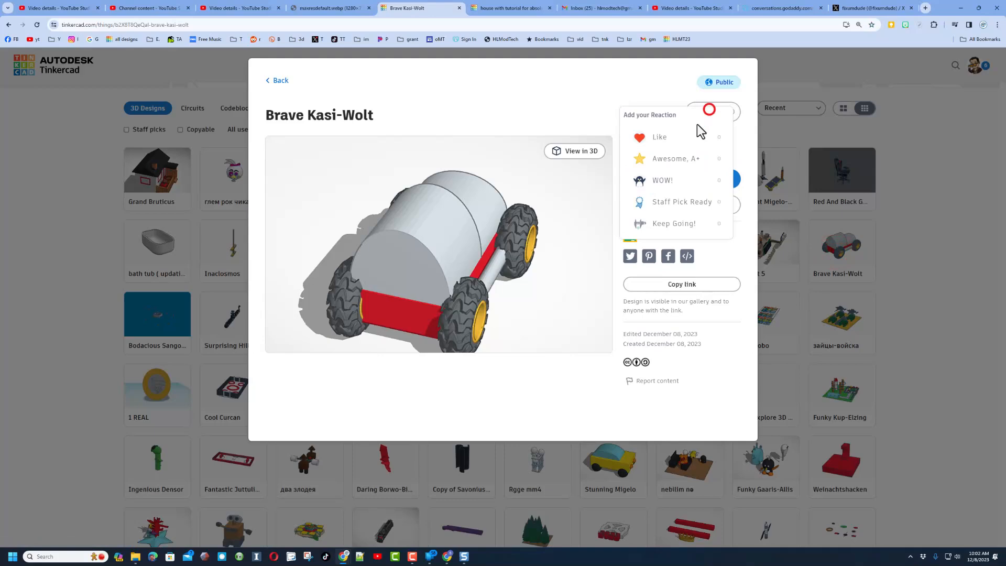
{"action": "left_click", "coordinate": [661, 153]}
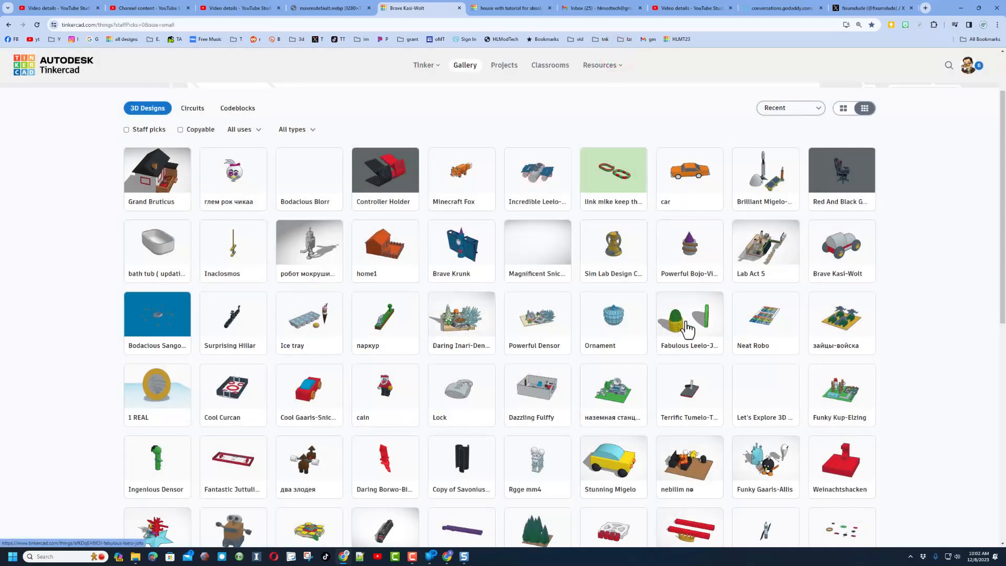
Step: React to the глем рок чикаа design with Awesome, A+ and inspect its model in 3D
{"action": "left_click", "coordinate": [690, 324]}
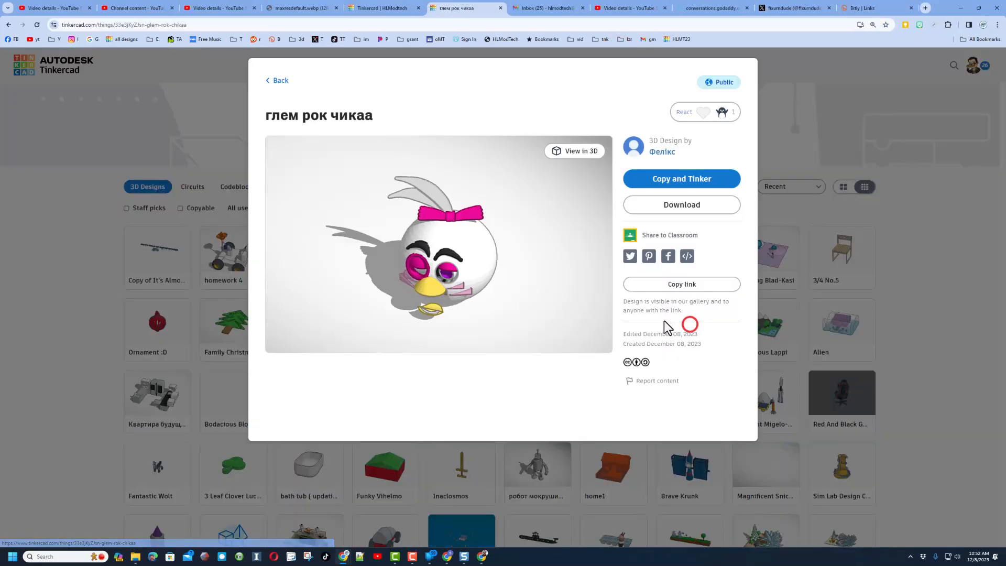
{"action": "left_click", "coordinate": [705, 116]}
{"action": "left_click", "coordinate": [679, 160]}
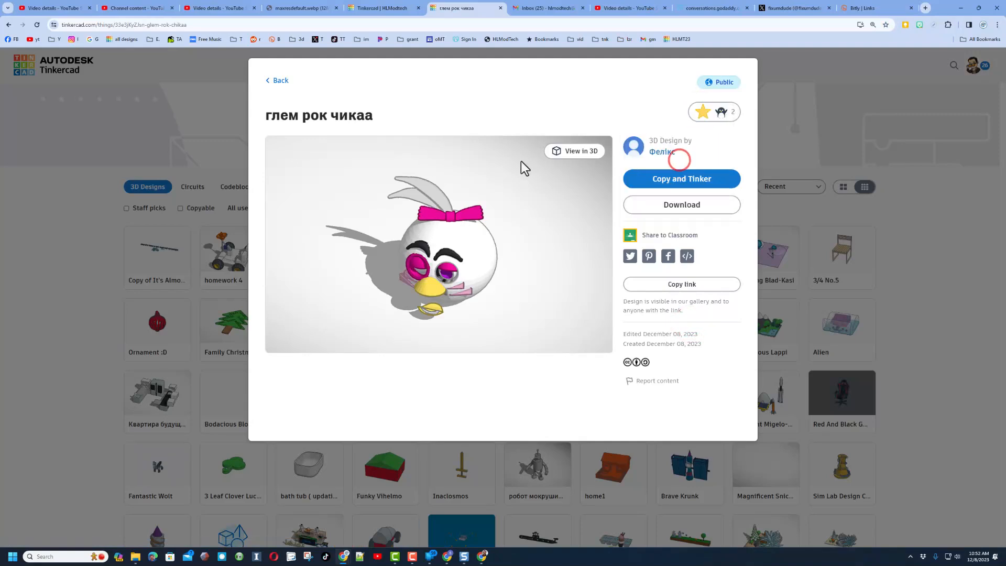
{"action": "left_click", "coordinate": [571, 153]}
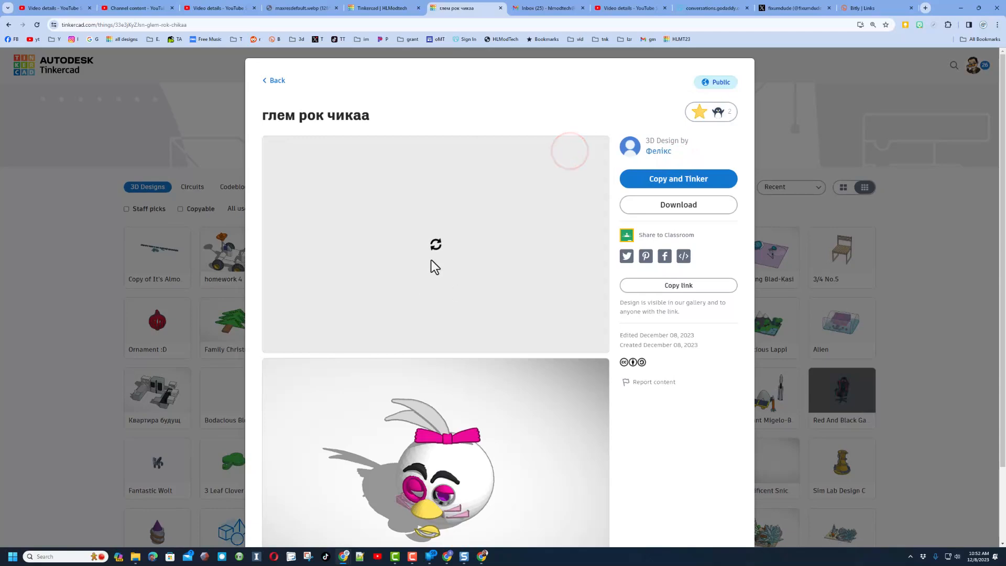
{"action": "left_click_drag", "start_coordinate": [513, 301], "coordinate": [442, 310]}
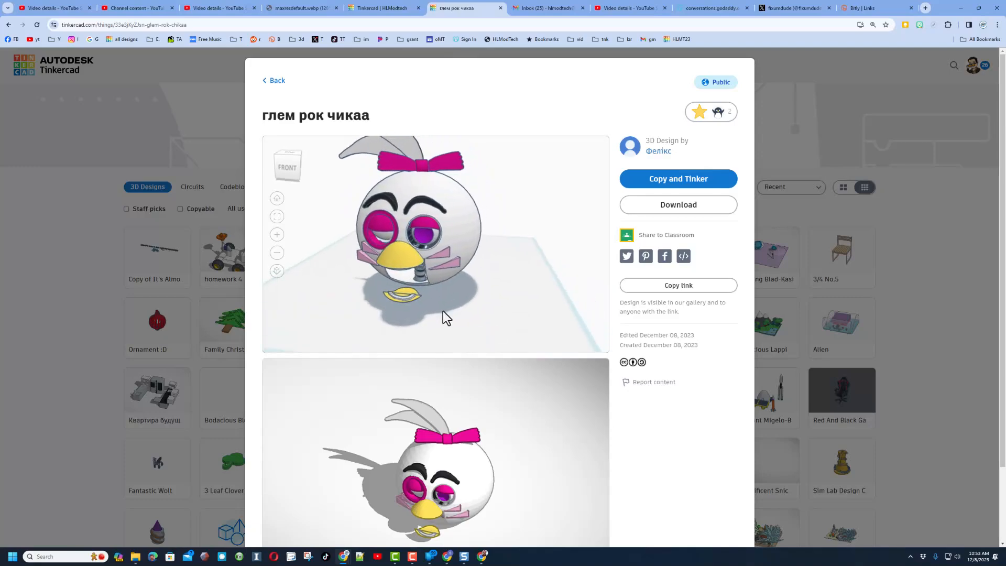
{"action": "left_click", "coordinate": [175, 116]}
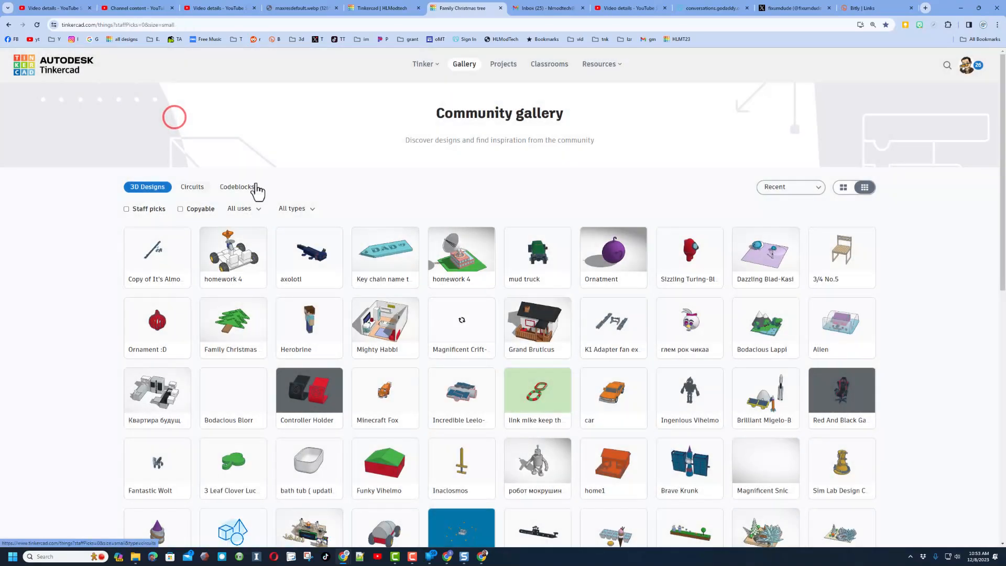
Step: React to the Family Christmas tree design with Awesome, A+ and return to the gallery
{"action": "left_click", "coordinate": [233, 330]}
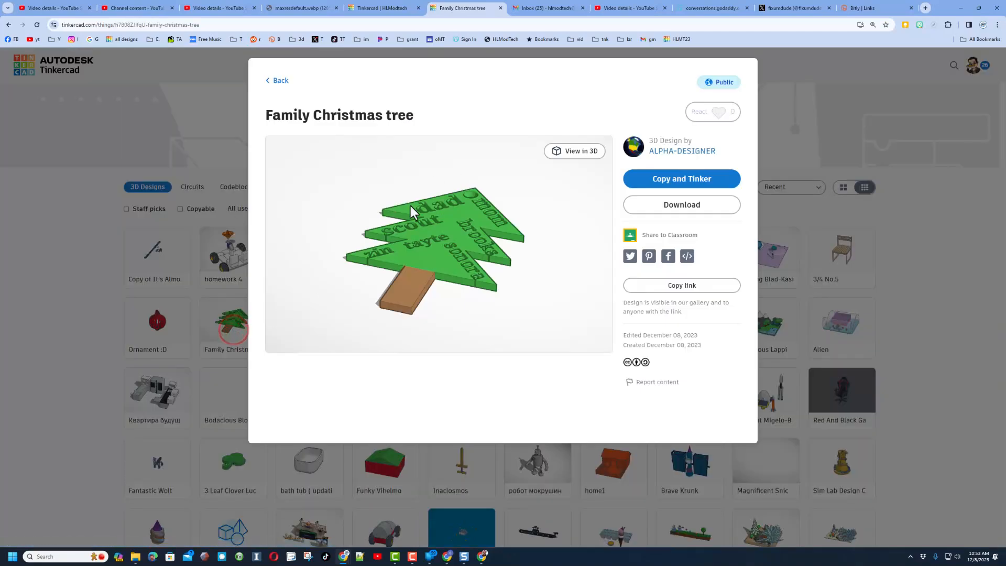
{"action": "left_click", "coordinate": [699, 113]}
{"action": "left_click", "coordinate": [684, 158]}
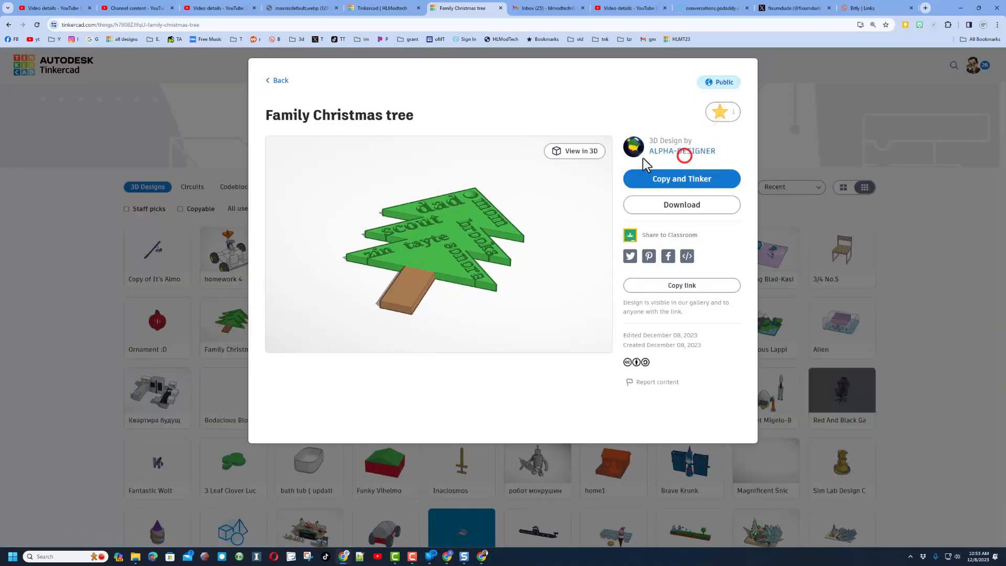
{"action": "left_click", "coordinate": [196, 122]}
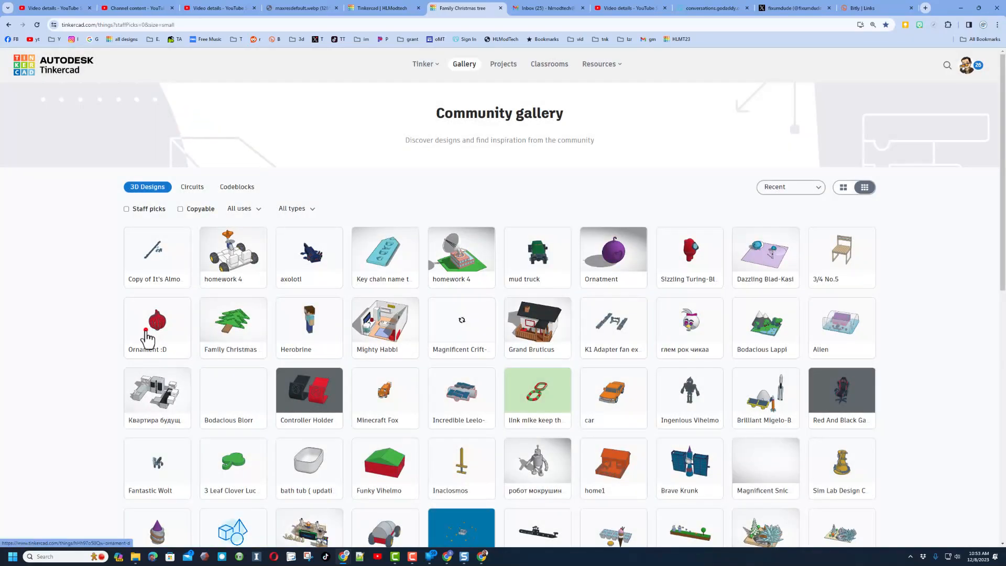
Step: Look at the Ornament :D design from the gallery and its available reactions, then dismiss the reaction list
{"action": "left_click", "coordinate": [146, 333]}
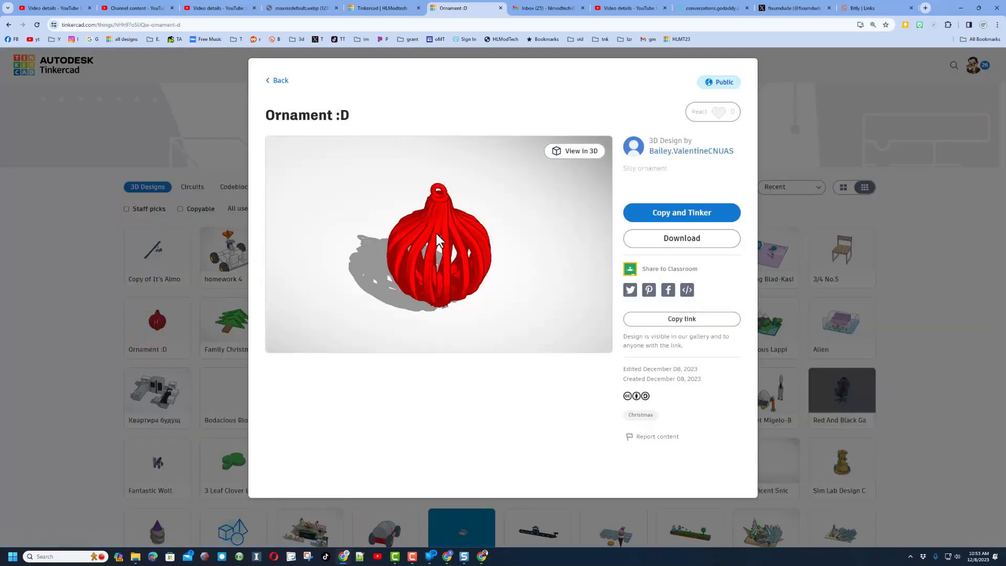
{"action": "left_click", "coordinate": [702, 111]}
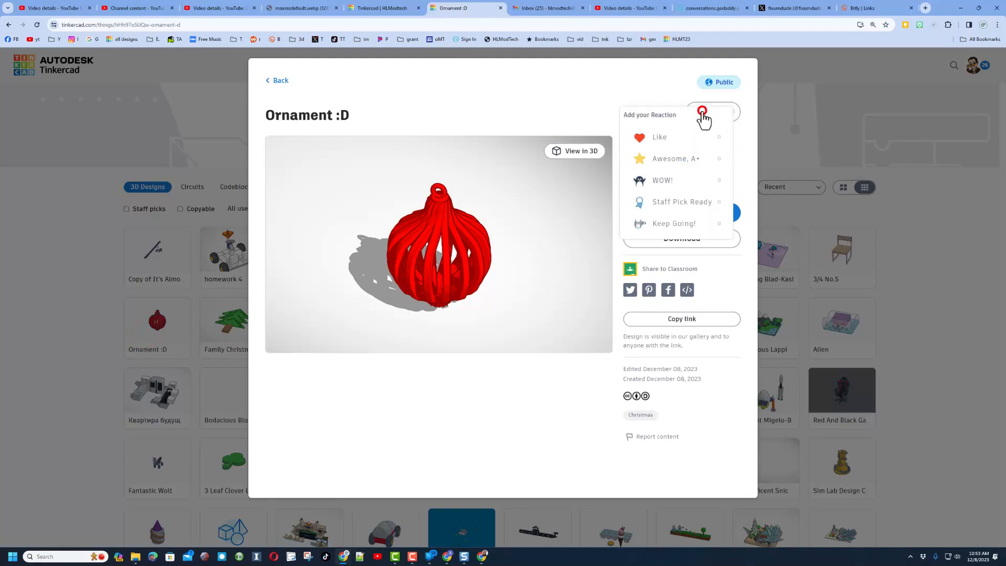
{"action": "left_click", "coordinate": [420, 93]}
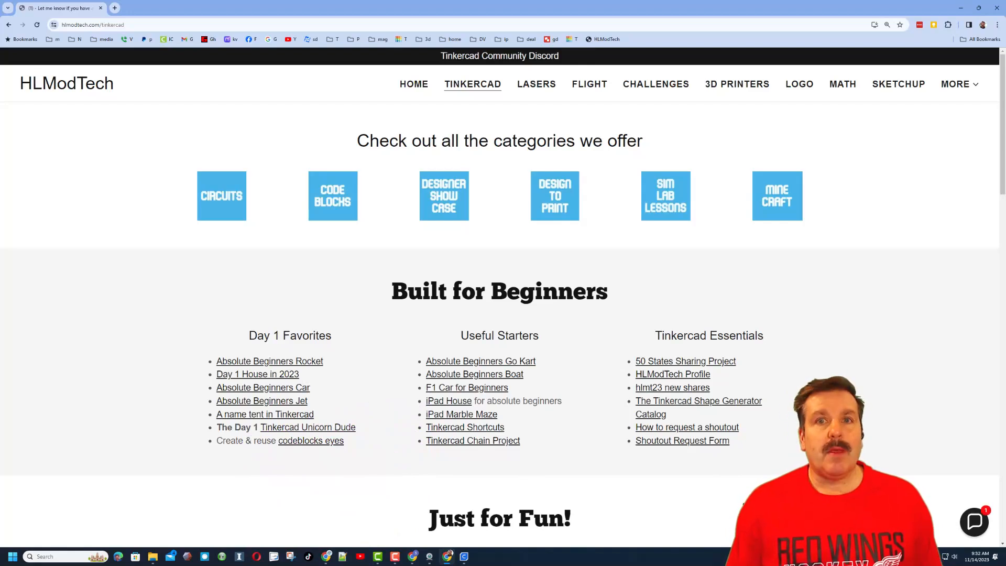
Step: Switch to the HLModTech website, check its contact chat and close it, and open the Tinkercad Community Discord invitation
{"action": "left_click", "coordinate": [974, 523]}
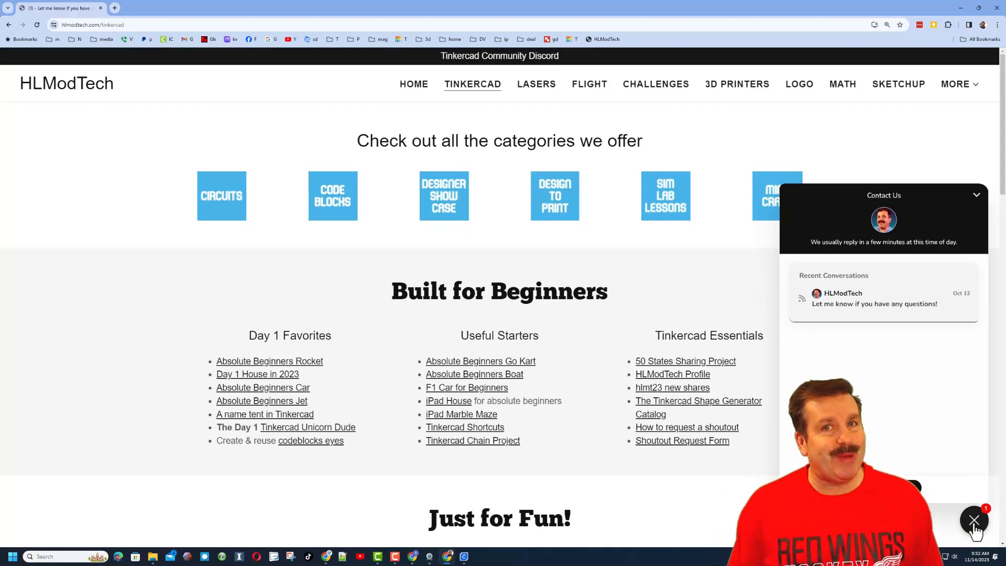
{"action": "left_click", "coordinate": [974, 521]}
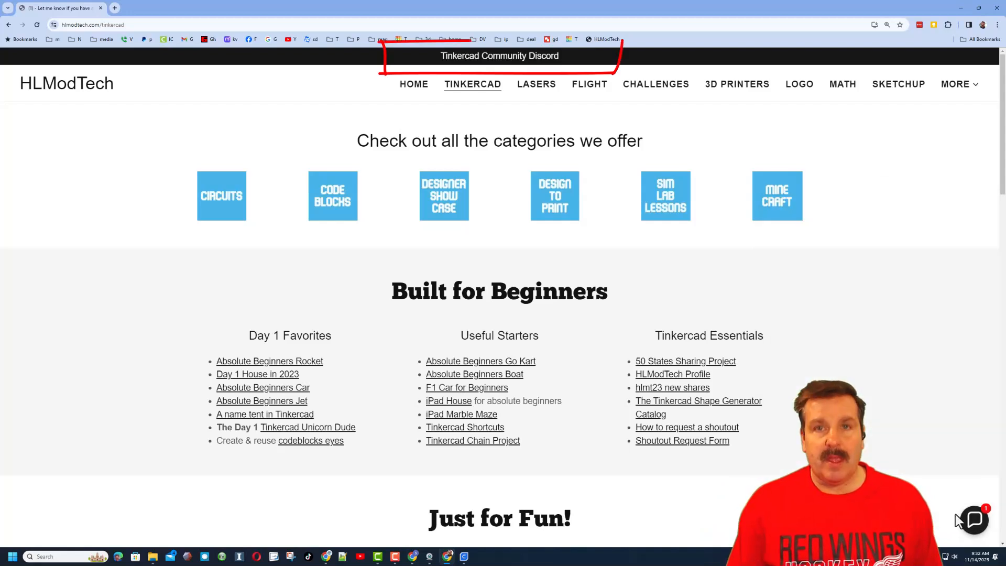
{"action": "left_click", "coordinate": [493, 57]}
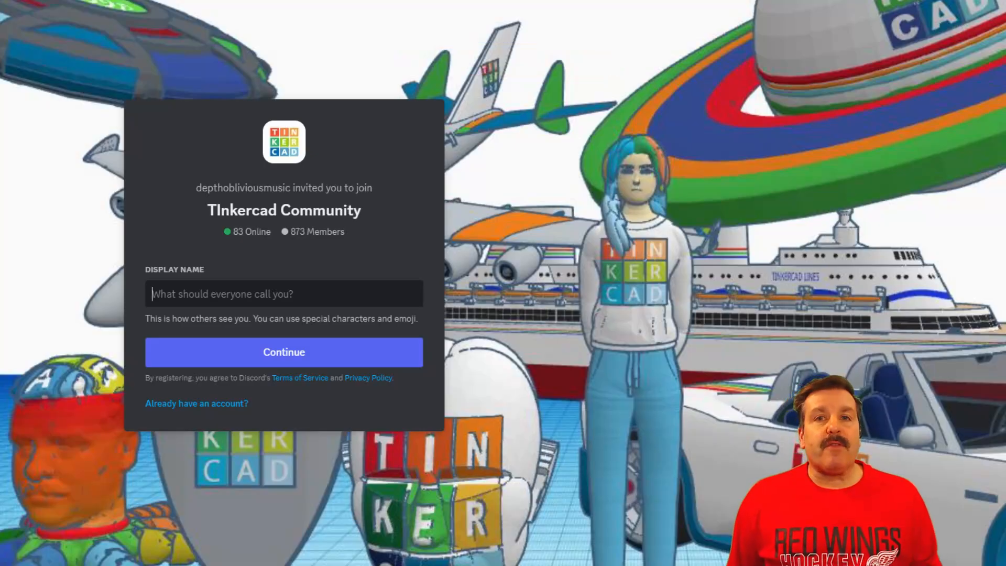